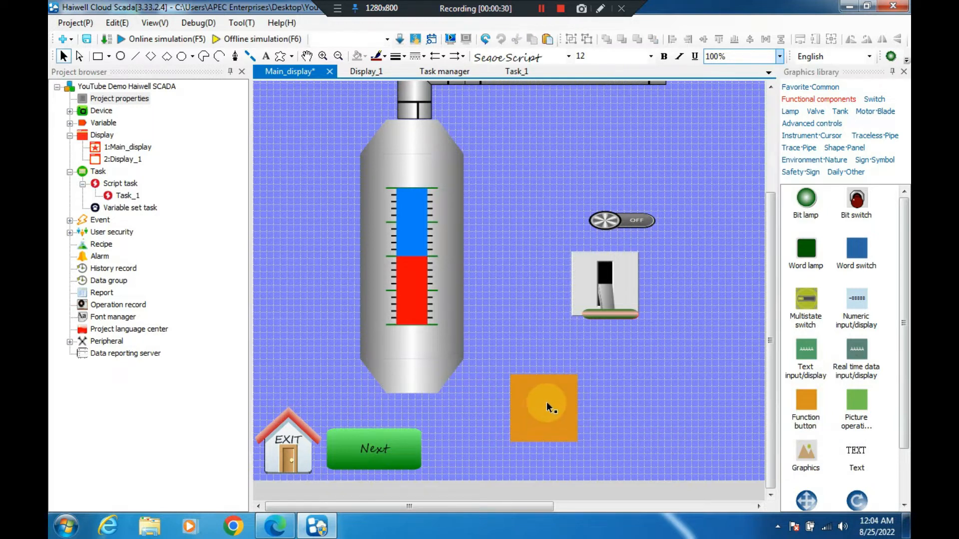
Set the orange function button's function to Exit runtime
double_click(547, 403)
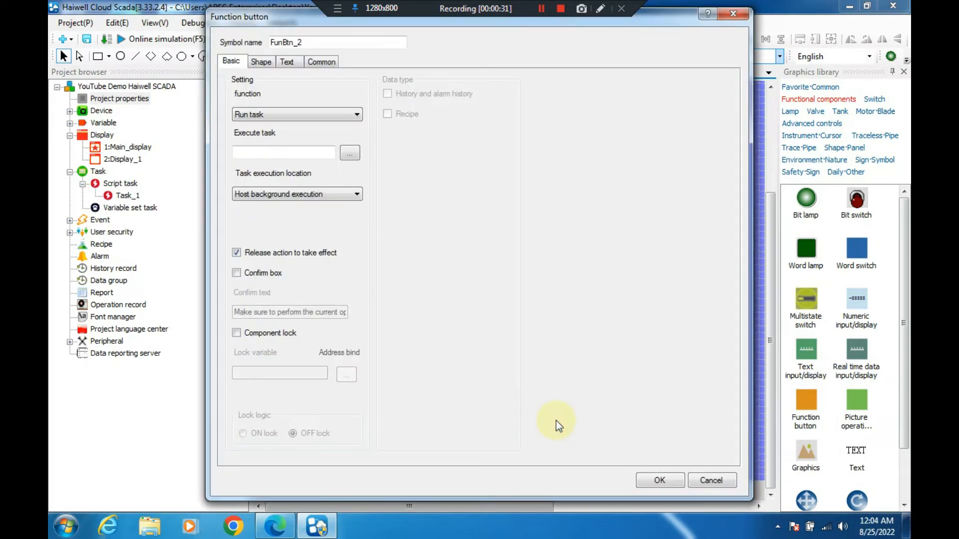
left_click(272, 114)
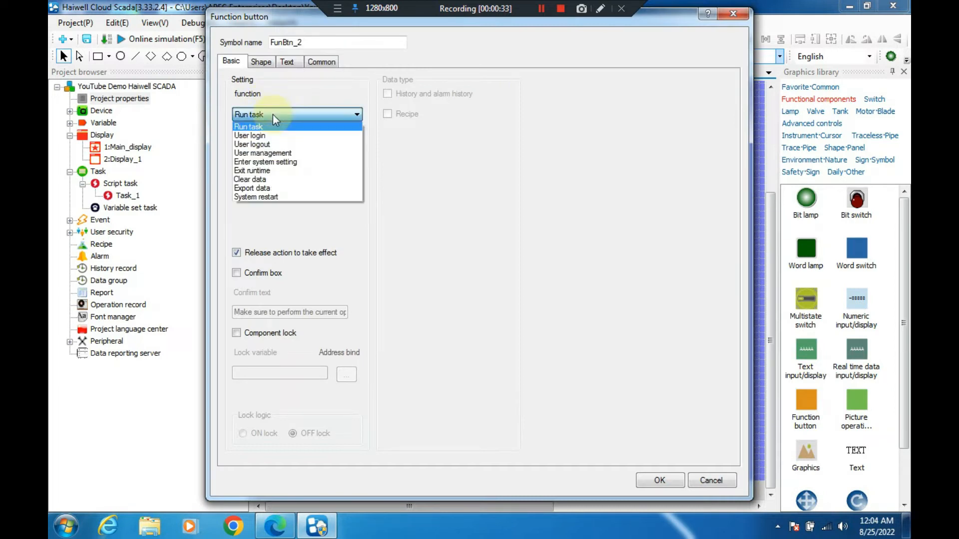
left_click(276, 171)
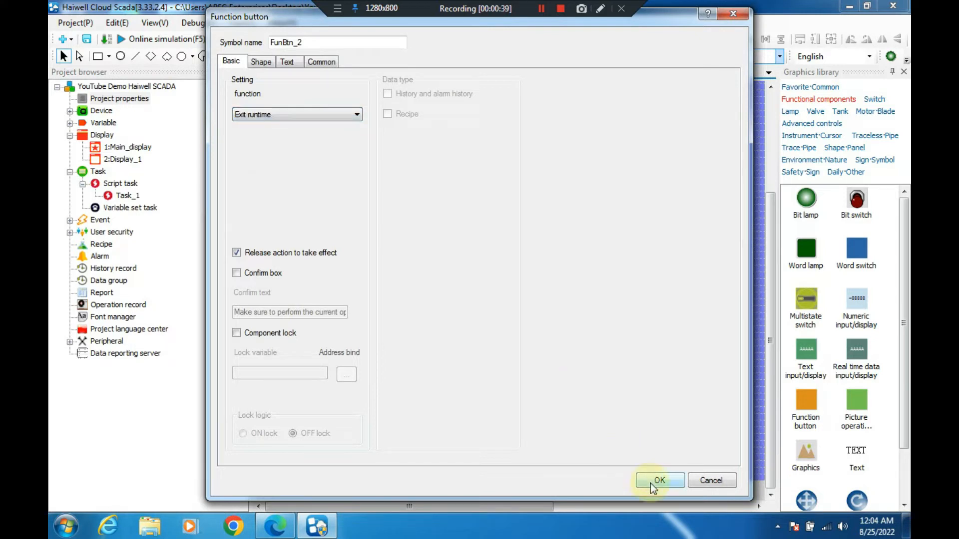
Give the function button the red-roofed house shape from the Other category of the default vector library
left_click(267, 65)
left_click(266, 107)
left_click(248, 77)
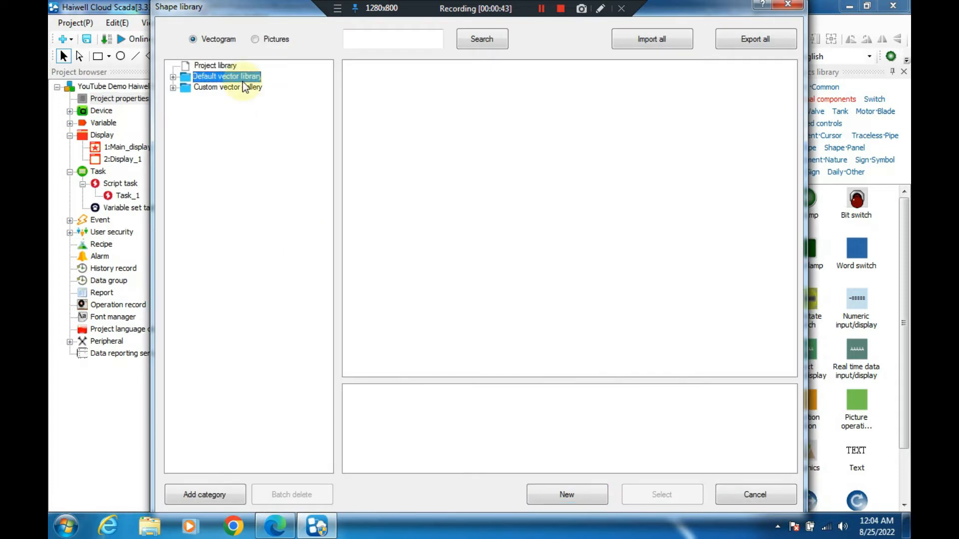
left_click(173, 78)
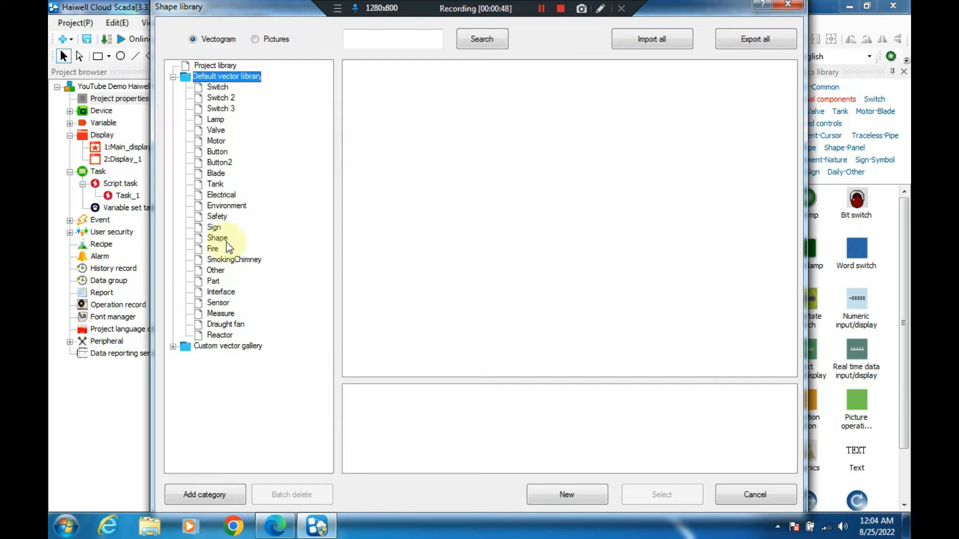
left_click(227, 109)
left_click(217, 119)
left_click(216, 152)
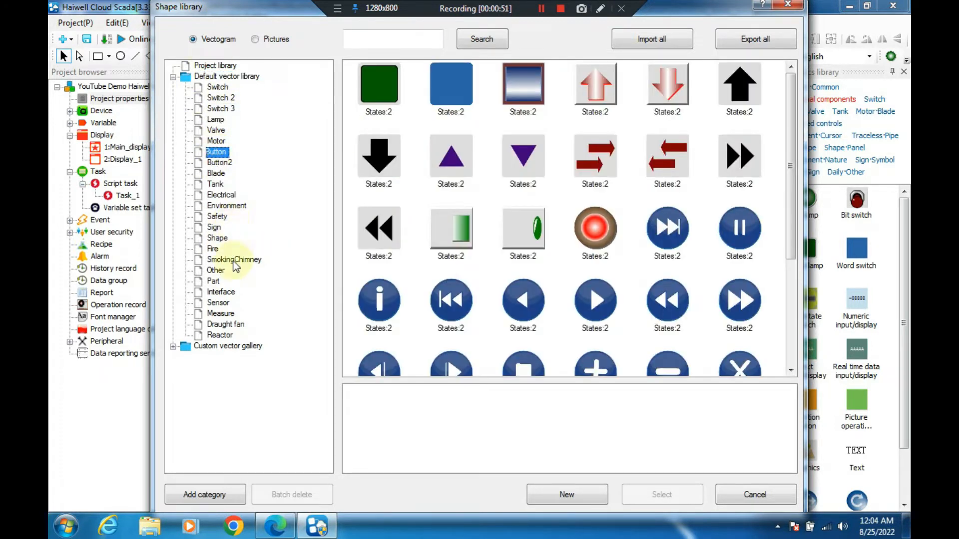
left_click(219, 270)
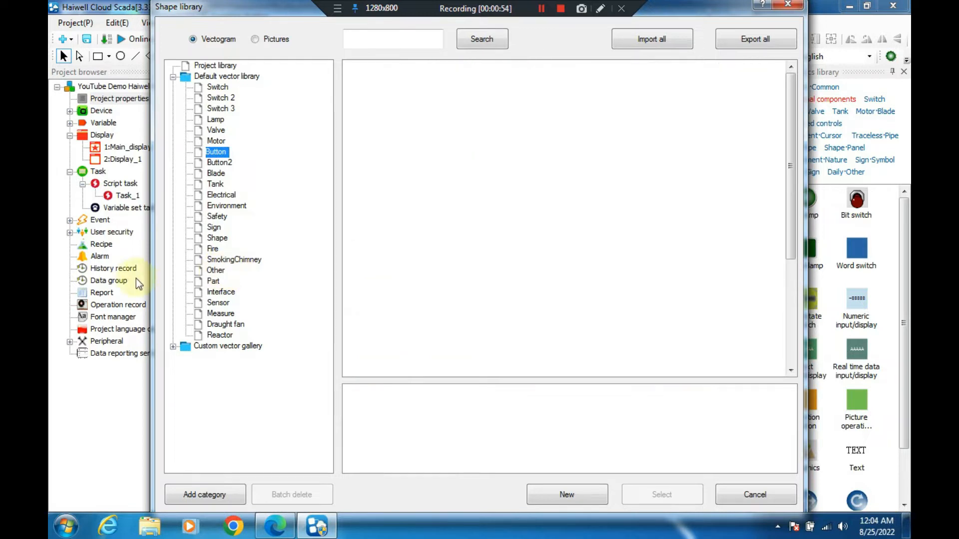
left_click_drag(793, 121, 790, 332)
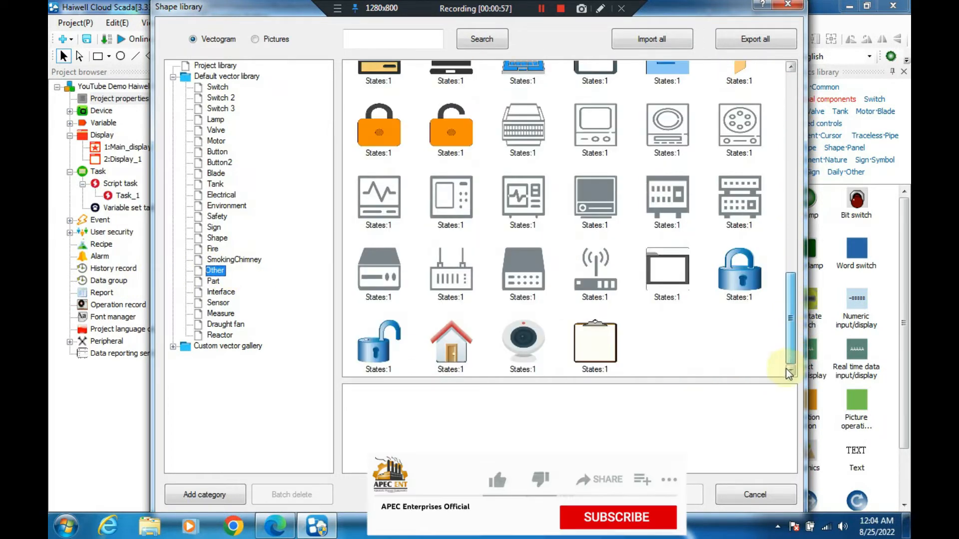
left_click(451, 344)
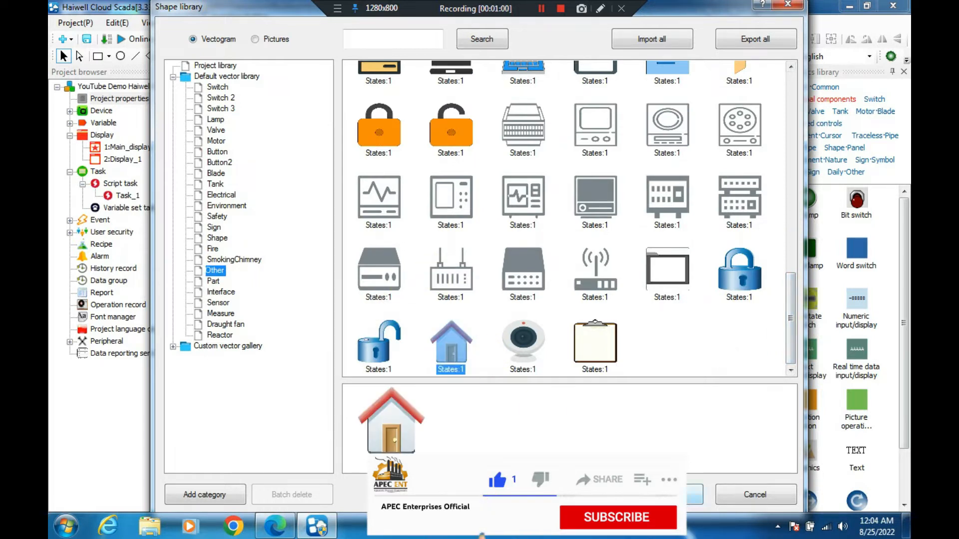
key("Escape")
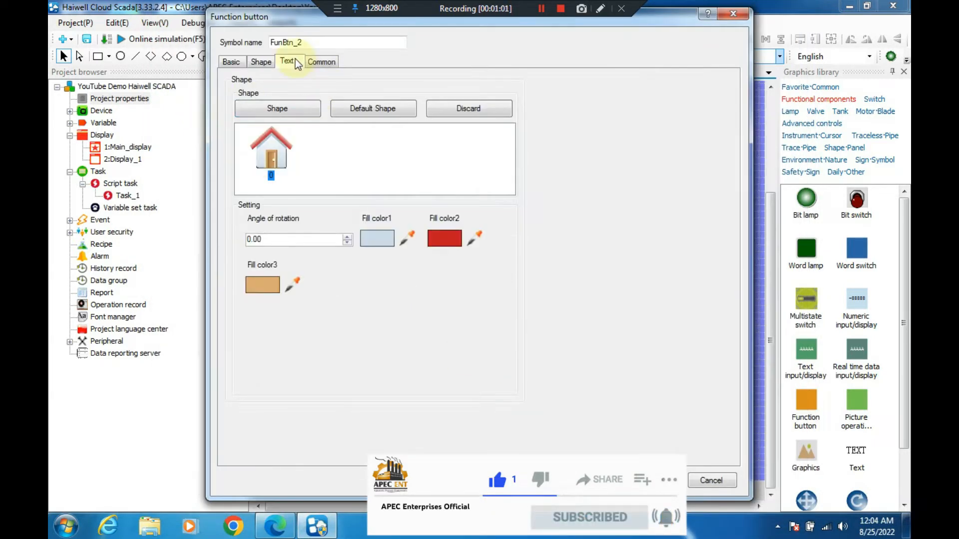
Label the function button EXIT in Segoe Script, size 10
left_click(287, 60)
left_click(342, 185)
type("E")
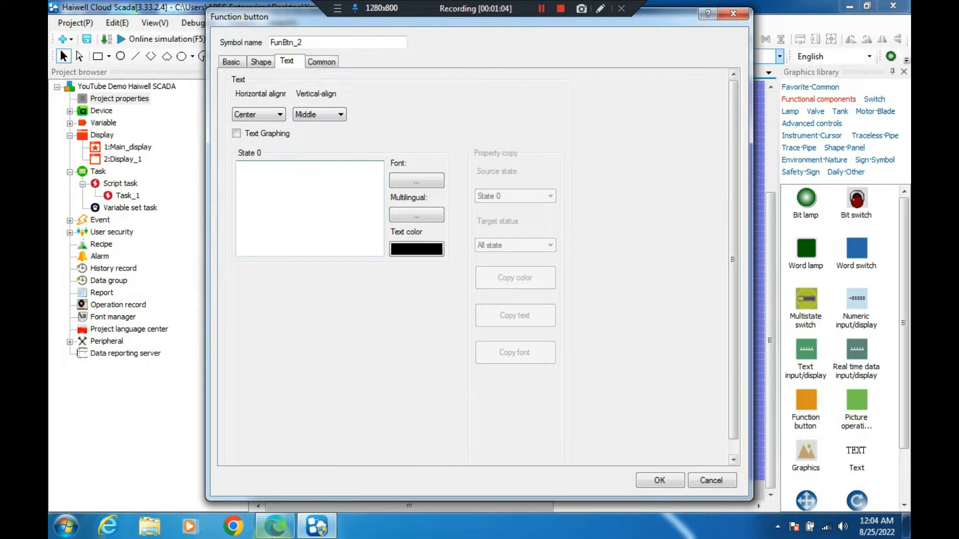
mouse_move(288, 528)
type("XIT")
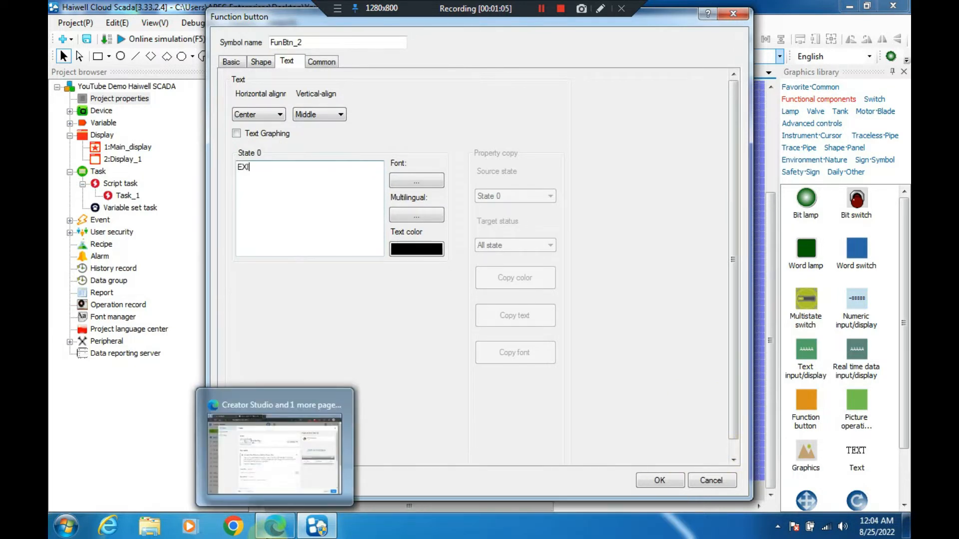
left_click(413, 178)
left_click(359, 198)
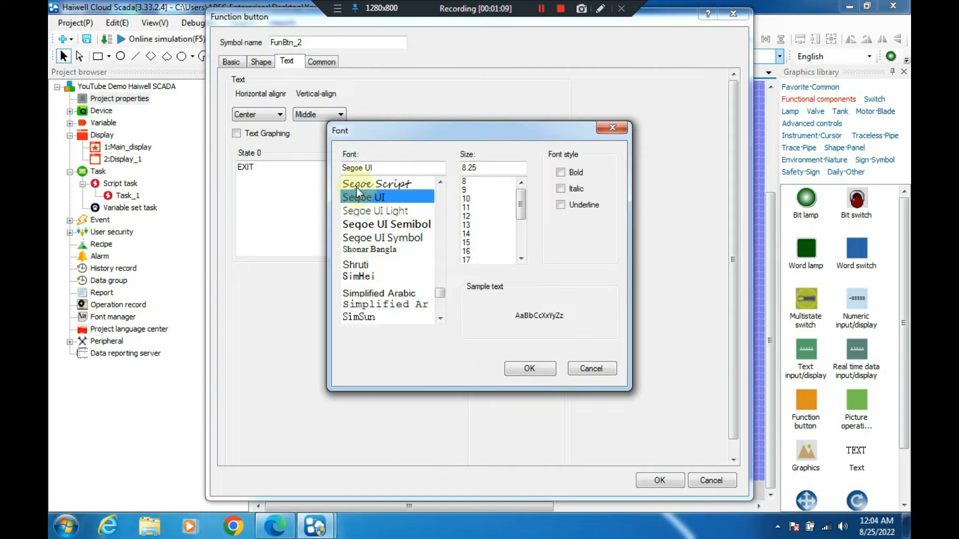
left_click(356, 185)
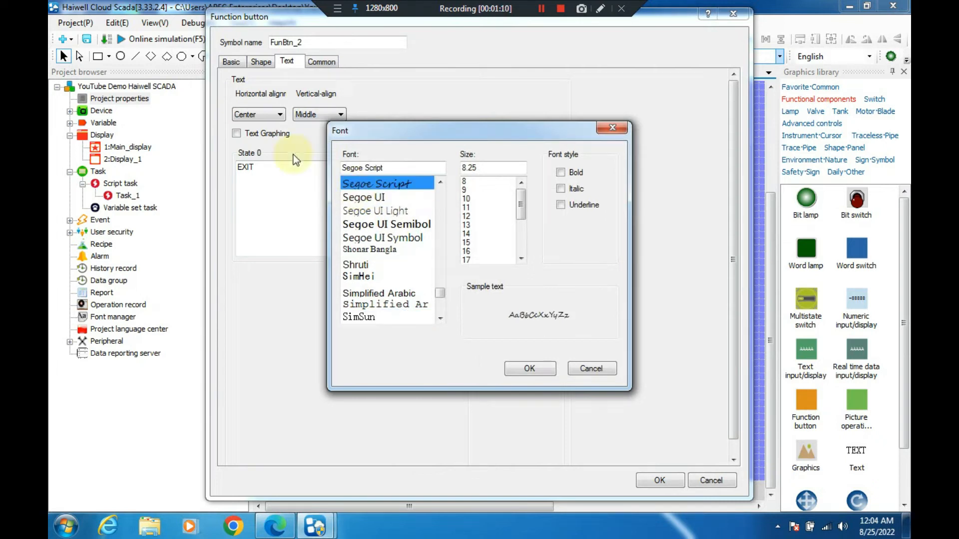
left_click(467, 198)
left_click(530, 369)
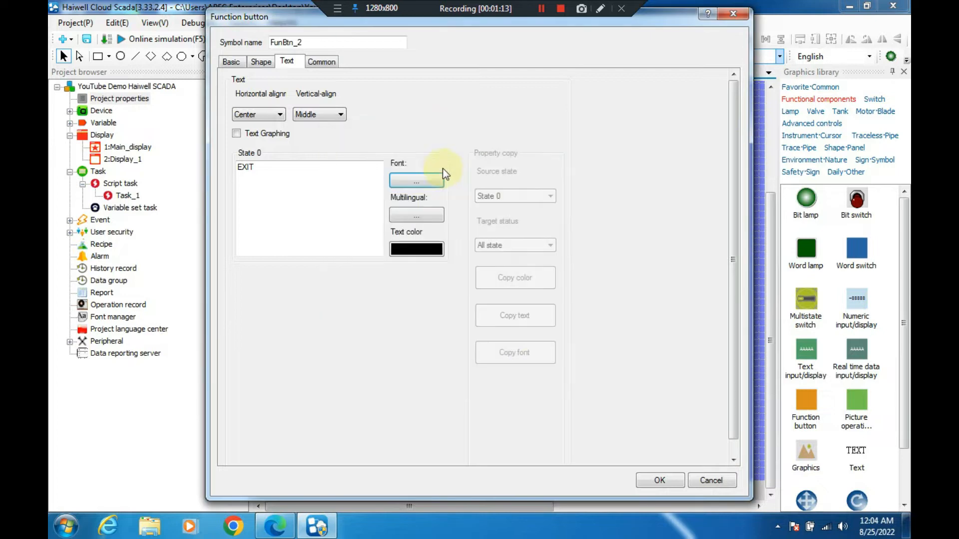
Colour the button's EXIT text red and apply the function button settings
left_click(427, 245)
left_click(417, 151)
left_click(430, 304)
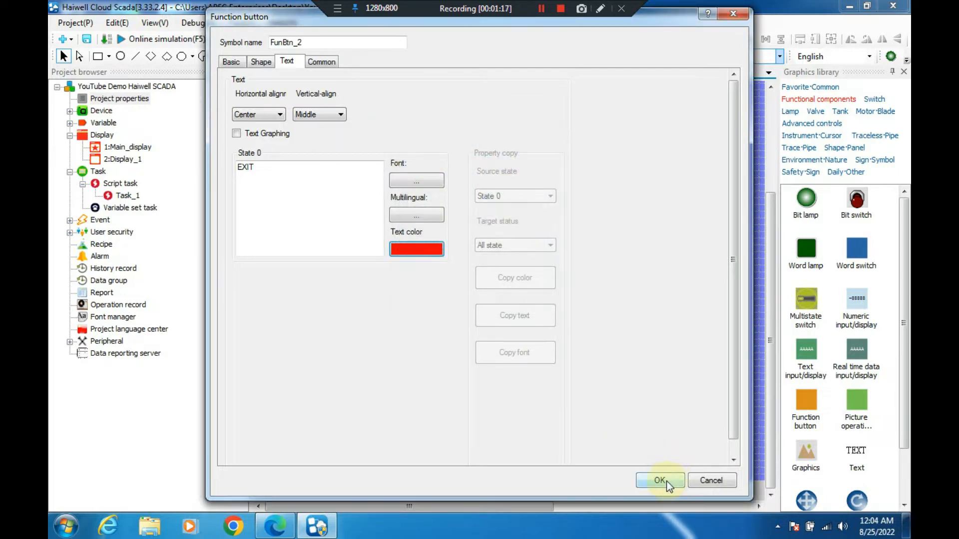
left_click(659, 480)
left_click(609, 424)
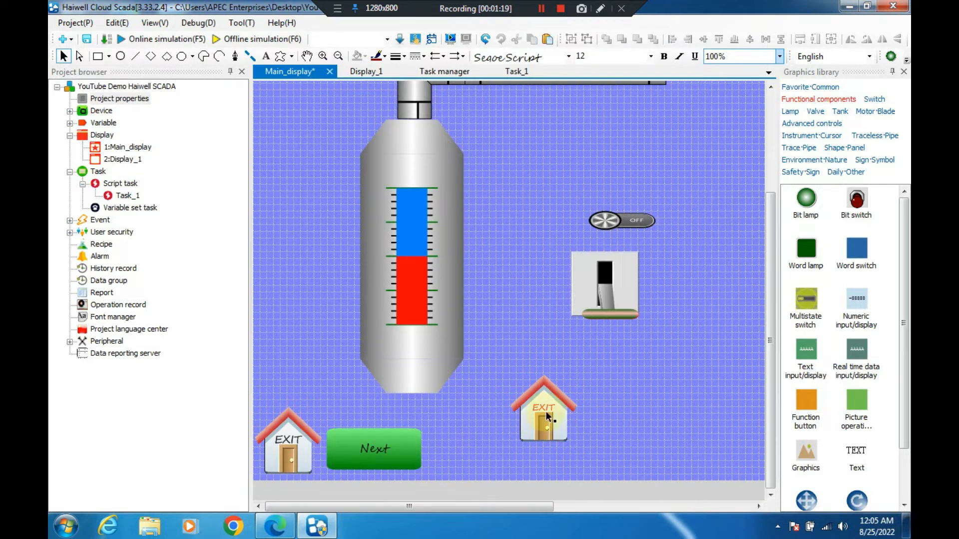
Place the black-lettered EXIT button beside the Next button and delete the red-lettered duplicate
left_click_drag(297, 438, 621, 407)
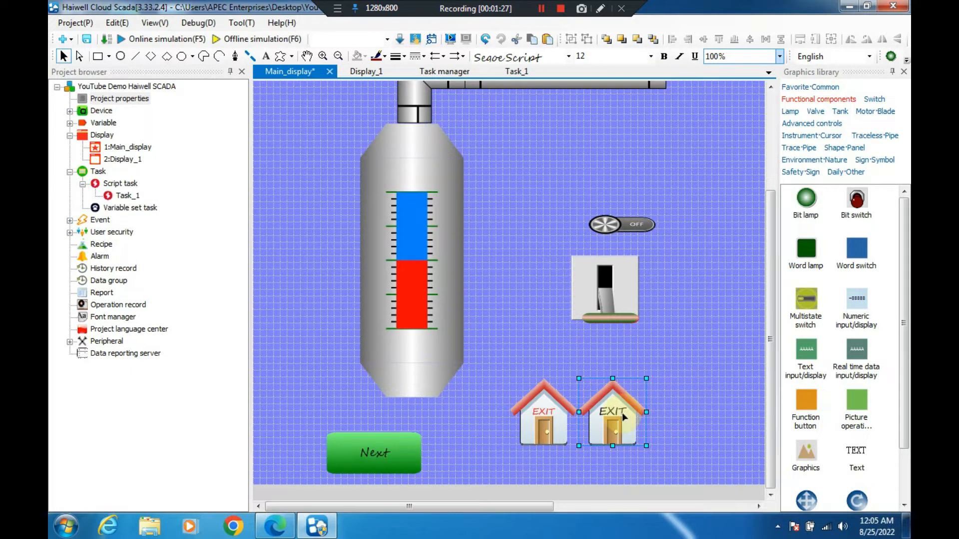
left_click_drag(624, 417, 282, 438)
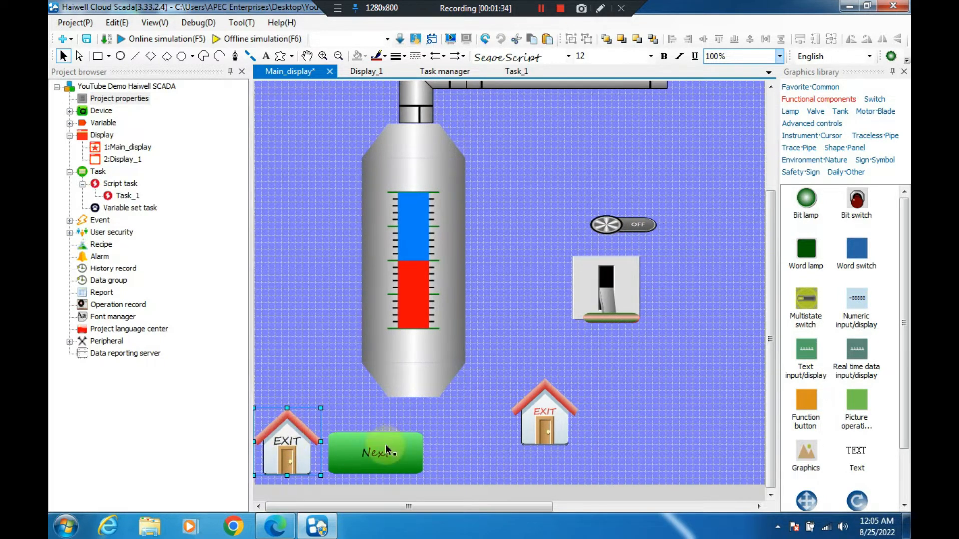
left_click(564, 430)
key("Delete")
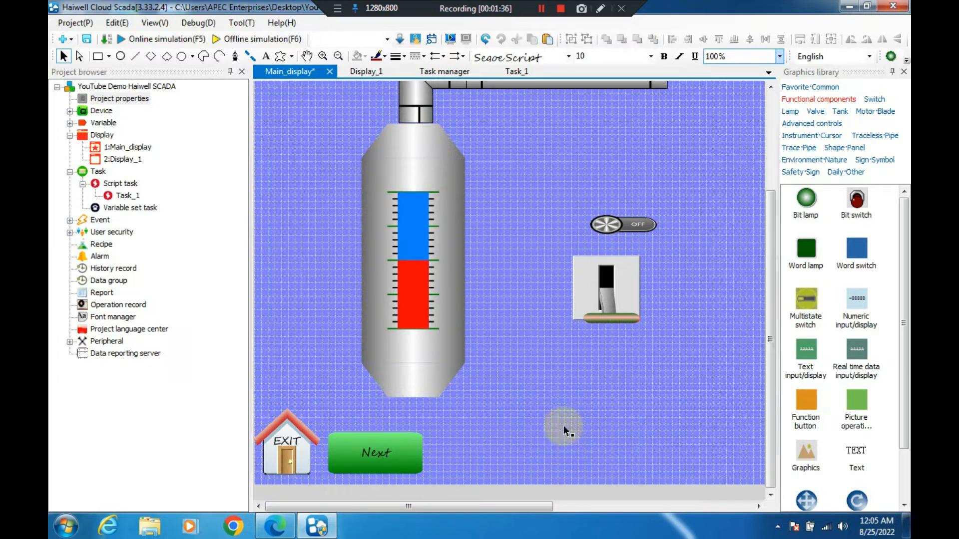
Shrink the EXIT and Next buttons, keeping them side by side at the lower edge of the display
left_click(299, 445)
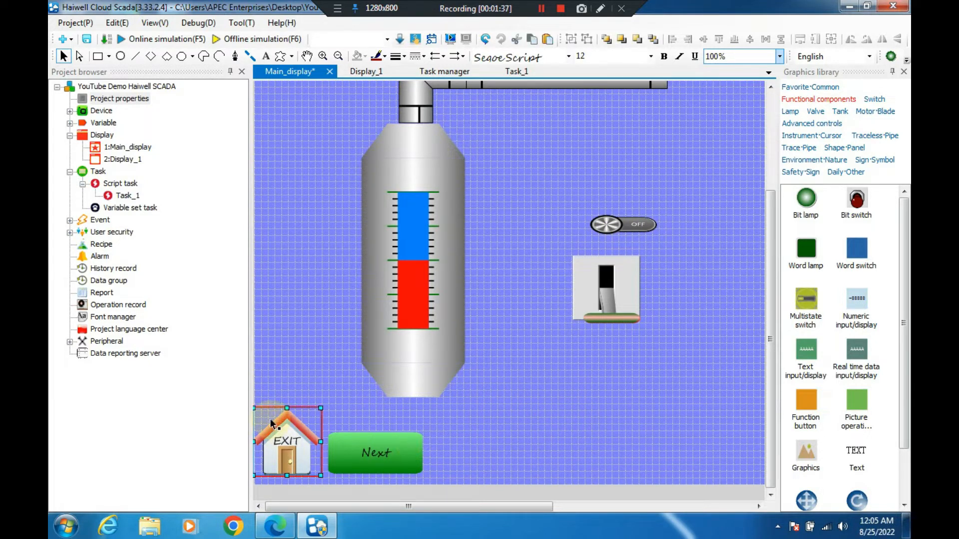
left_click_drag(254, 408, 273, 431)
left_click(381, 454)
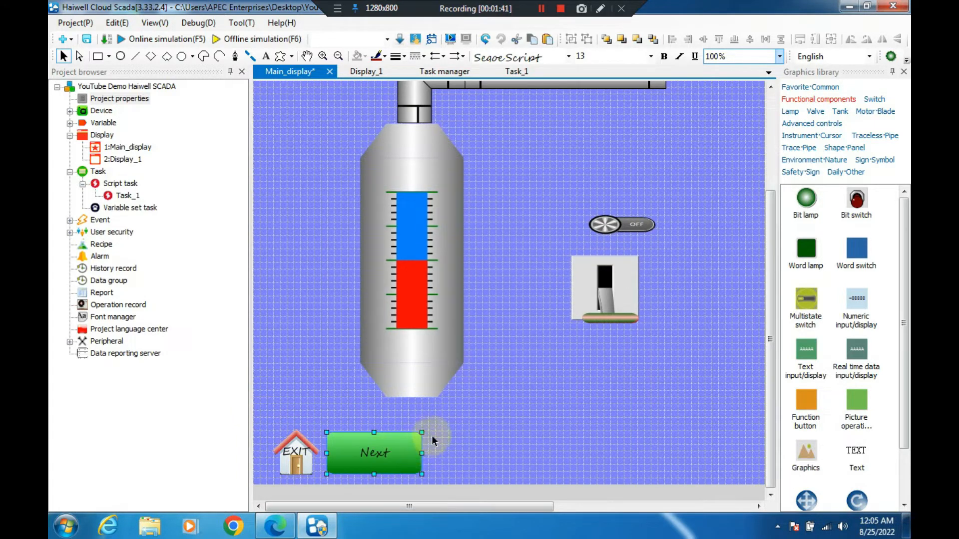
left_click_drag(422, 434, 388, 448)
left_click(439, 447)
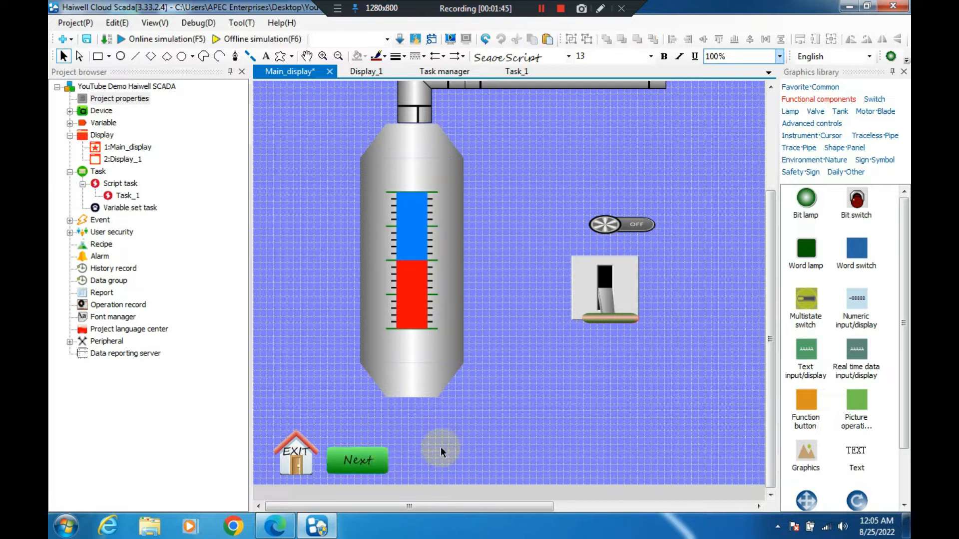
Shrink the tank together with its level gauge to a small narrow cylinder near the left side of the display
left_click_drag(769, 426, 767, 369)
left_click(397, 236)
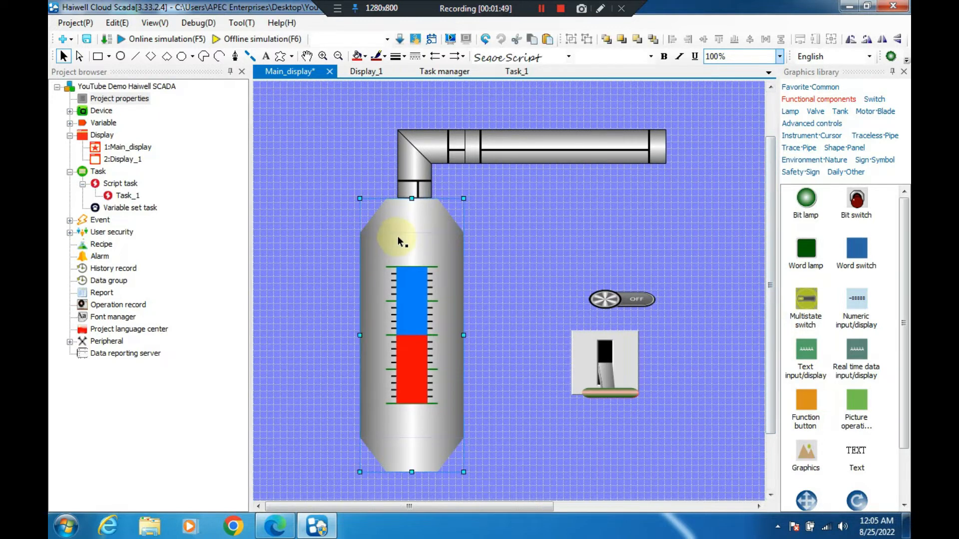
left_click_drag(461, 474, 348, 329)
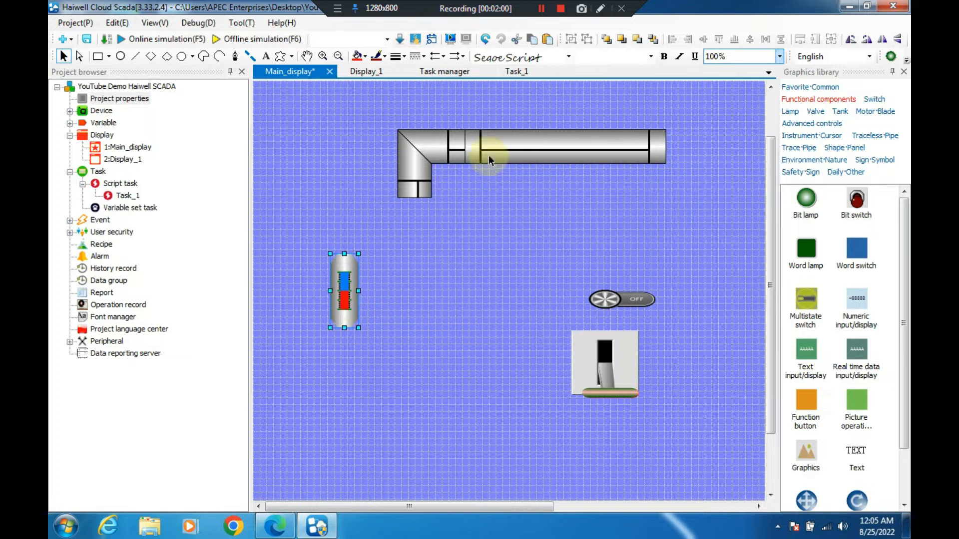
Delete the elbow pipe and the long horizontal pipe above the tank
left_click(432, 161)
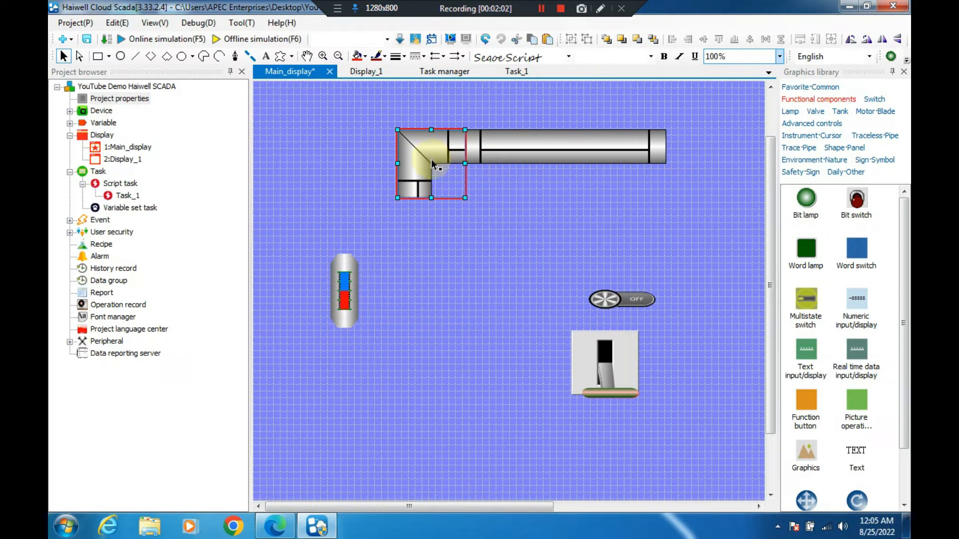
key("Delete")
left_click(485, 144)
key("Delete")
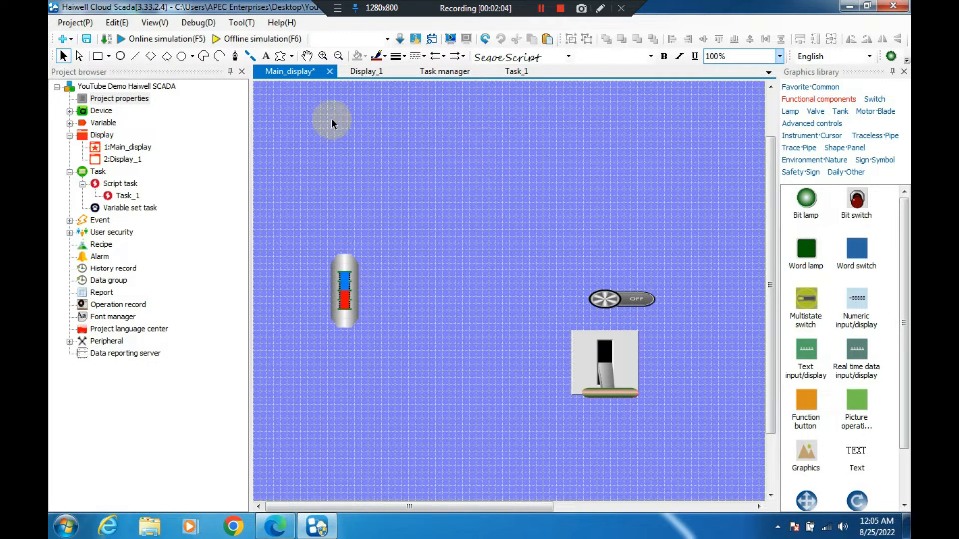
Draw a connected line from the tank's top upward and then horizontally toward the switches
left_click(135, 55)
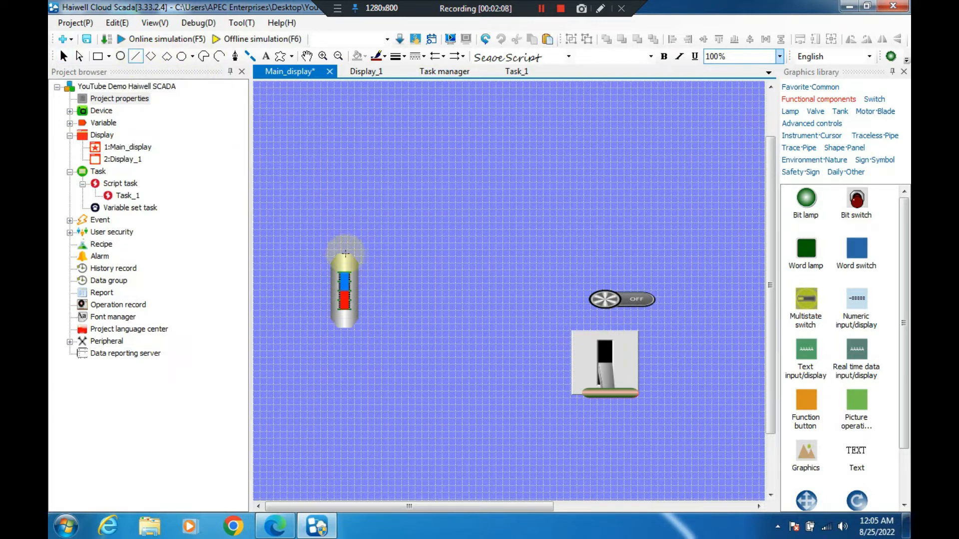
left_click_drag(345, 253, 344, 218)
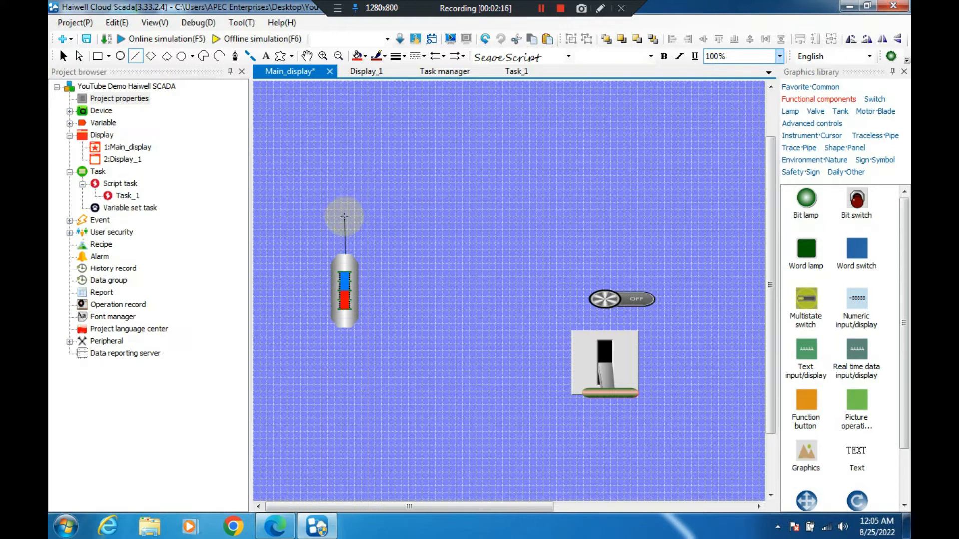
left_click_drag(344, 217, 469, 220)
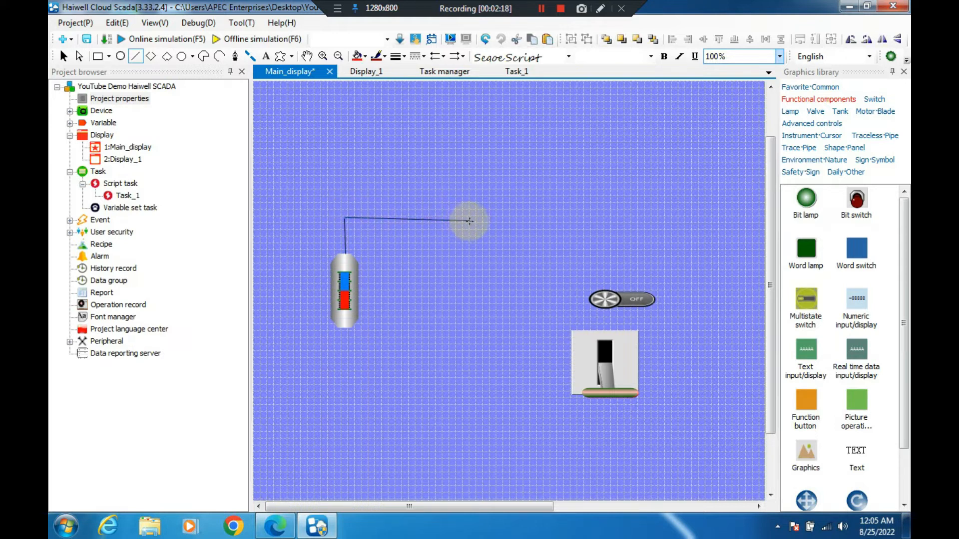
Adjust the end node of the connected line to level its horizontal segment, then delete the line
left_click(64, 56)
left_click(78, 57)
left_click(398, 218)
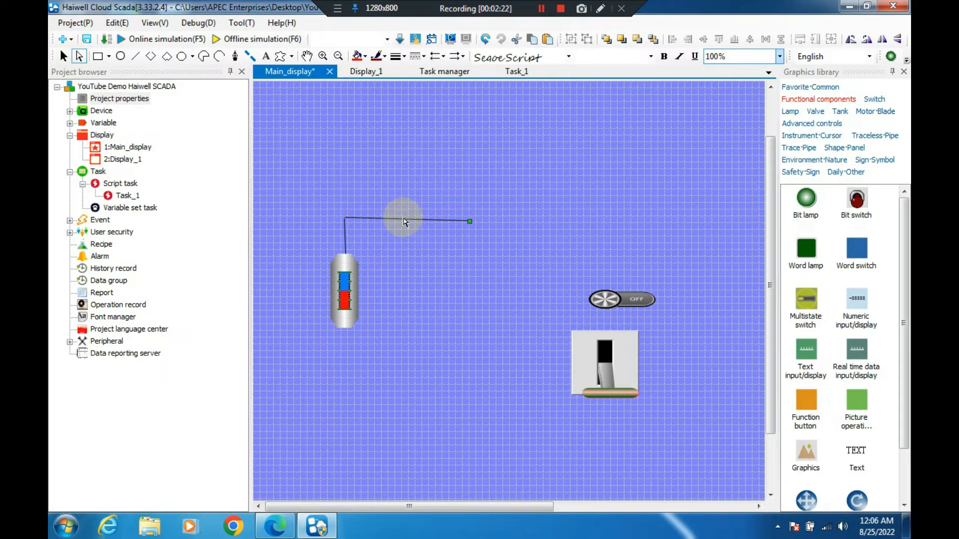
left_click(459, 228)
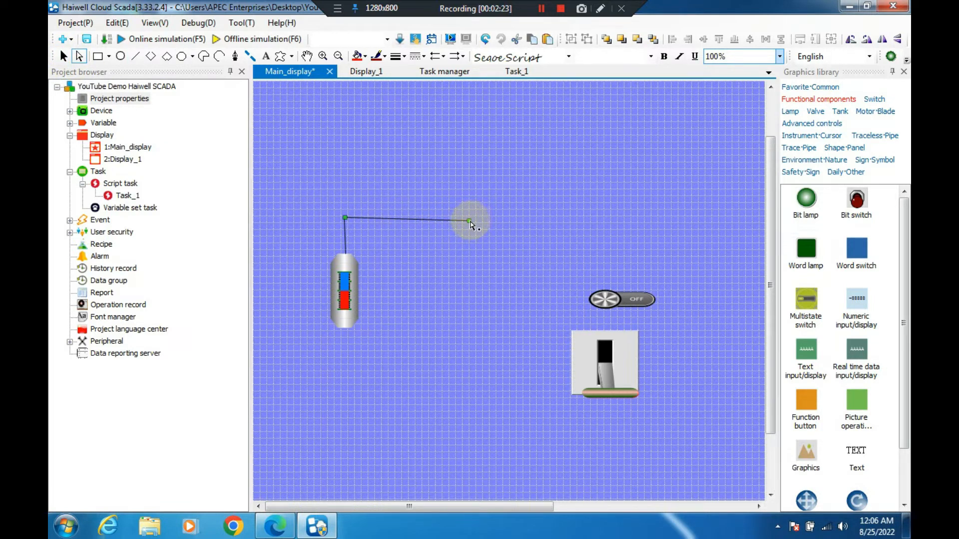
left_click_drag(471, 221, 473, 220)
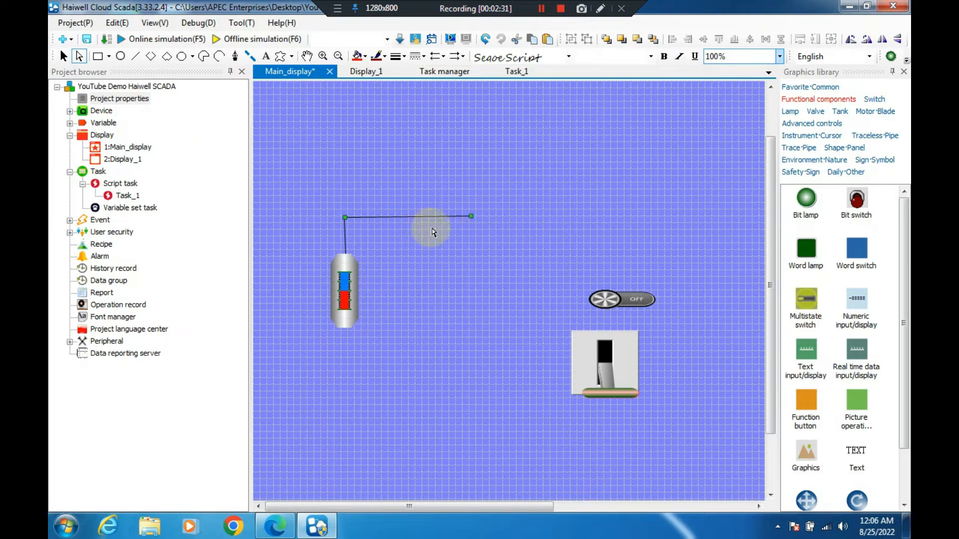
key("Delete")
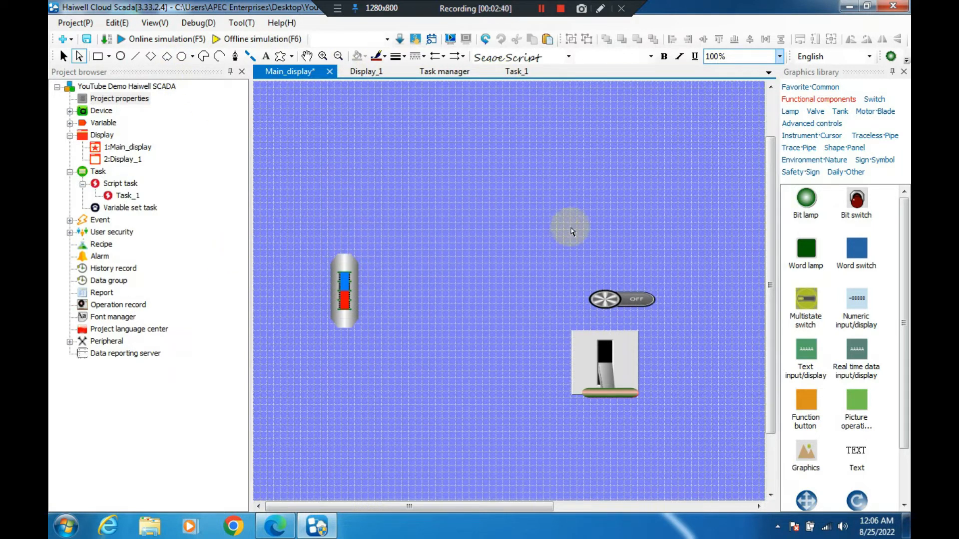
Draw a vertical line up from the tank's top and a horizontal line running toward the switches from its upper end
left_click(779, 57)
left_click(748, 119)
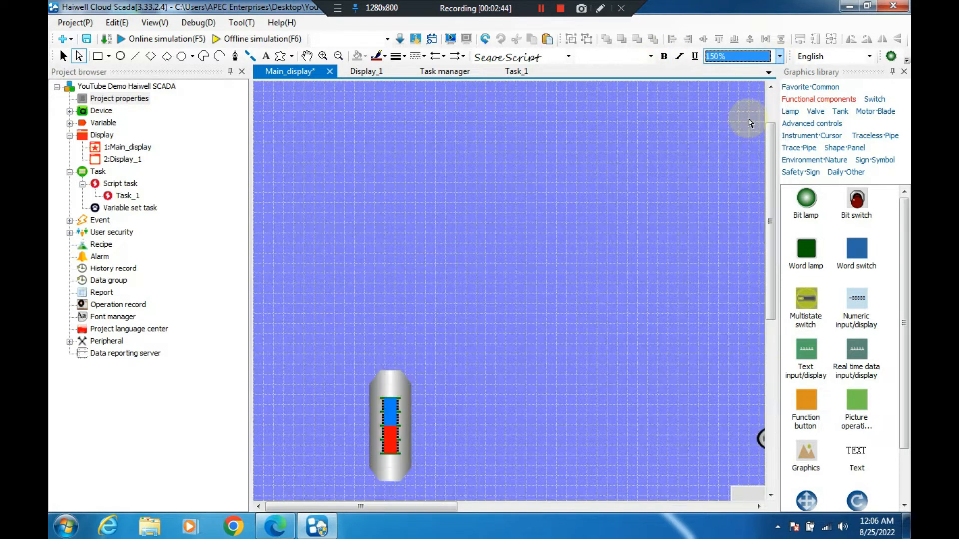
left_click(136, 56)
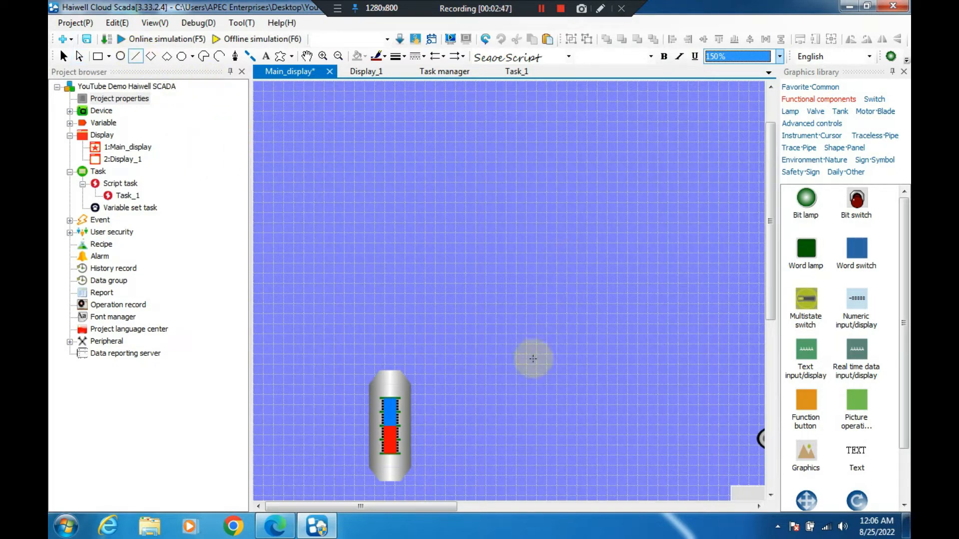
left_click(394, 369)
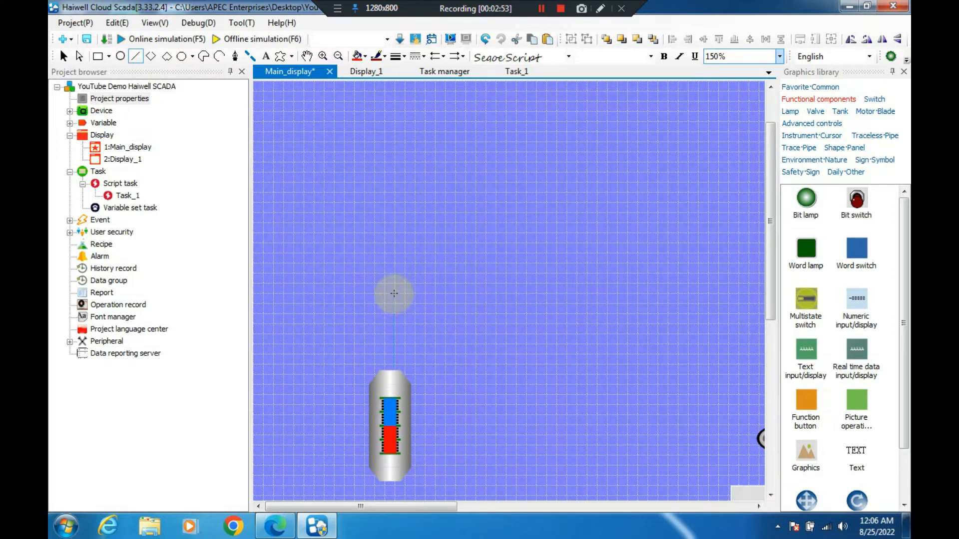
left_click(394, 284)
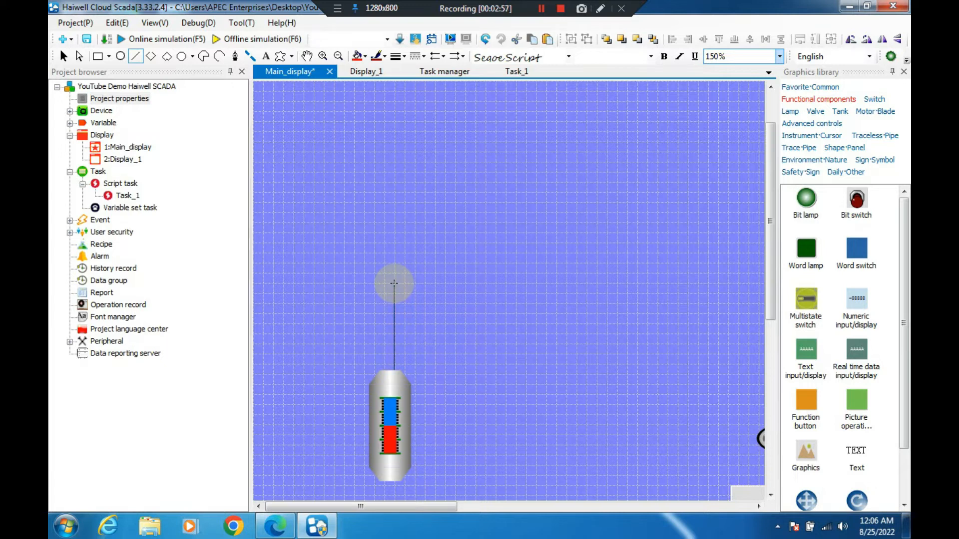
left_click(597, 283)
right_click(617, 325)
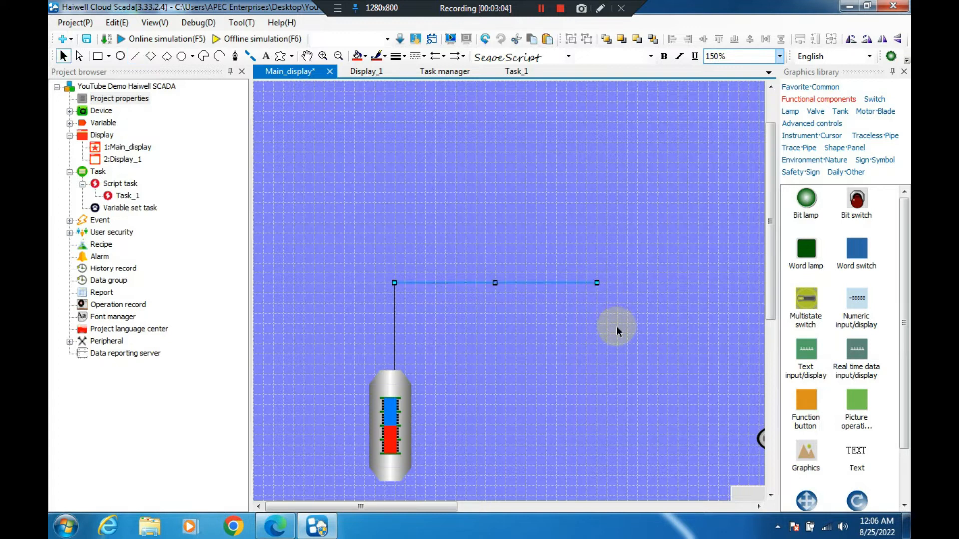
Increase the line width of the horizontal line above the tank
double_click(490, 282)
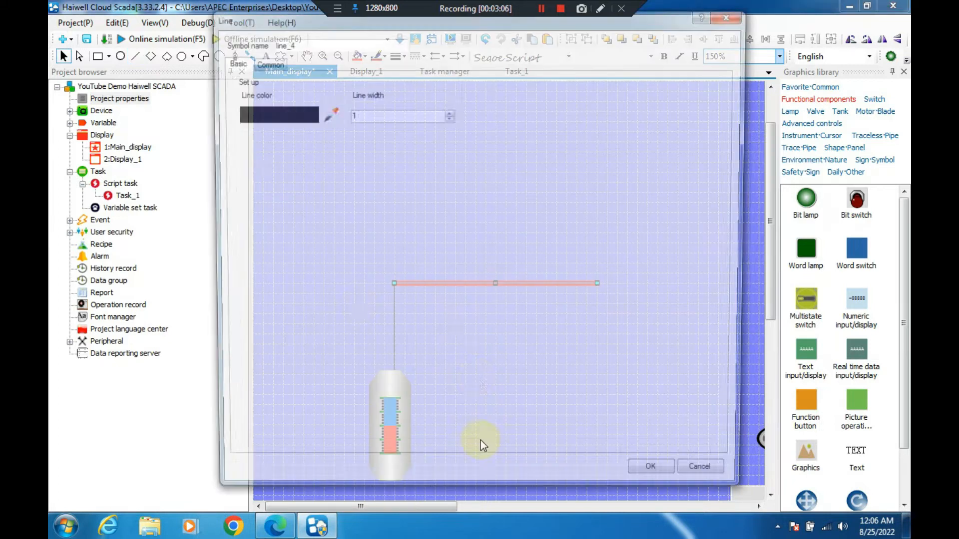
left_click(447, 112)
left_click(447, 112)
left_click(447, 112)
left_click(448, 112)
left_click(652, 482)
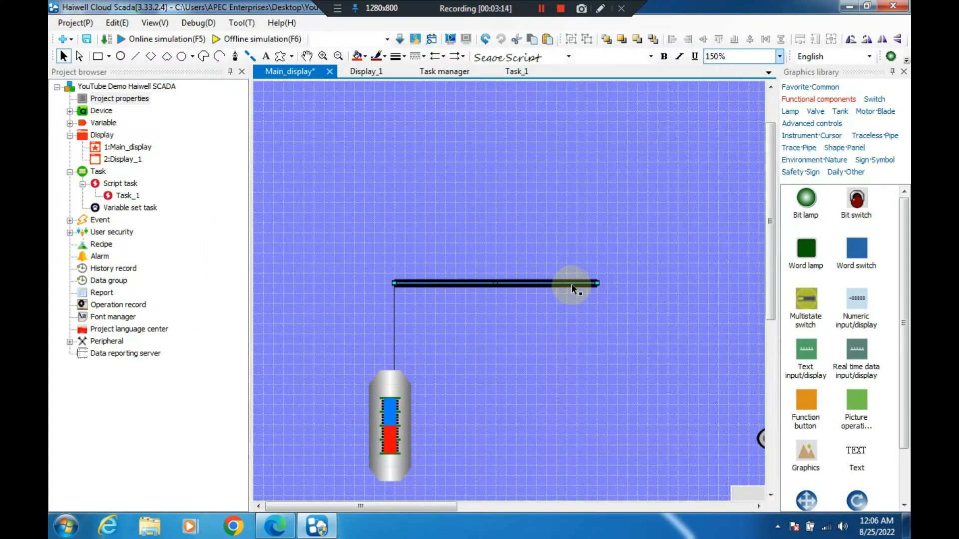
Set the line width of both the horizontal line and the vertical line above the tank to 4
double_click(571, 284)
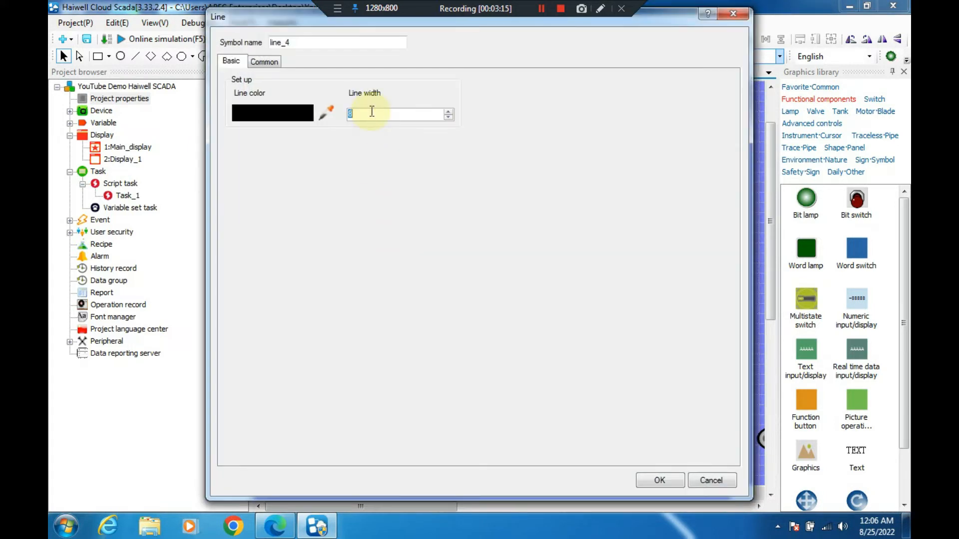
type("4")
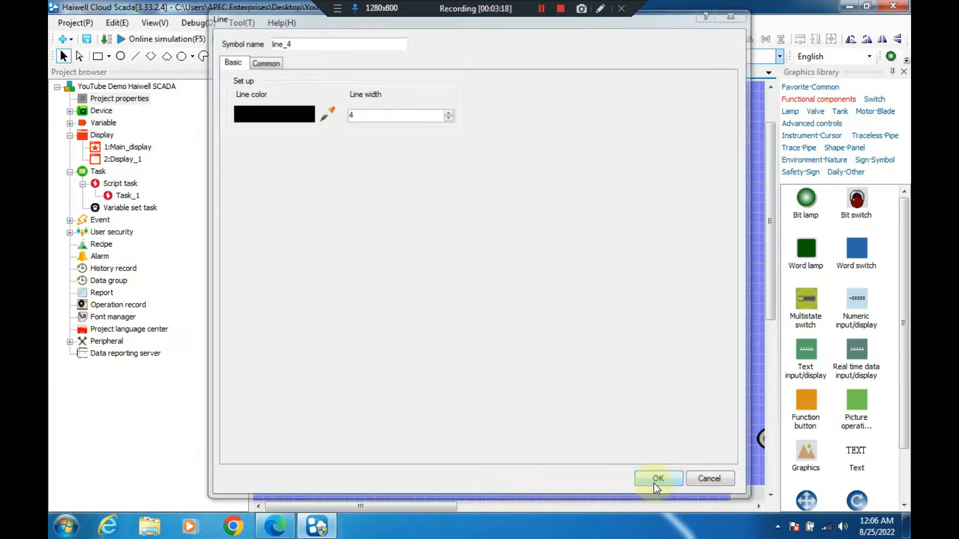
left_click(654, 482)
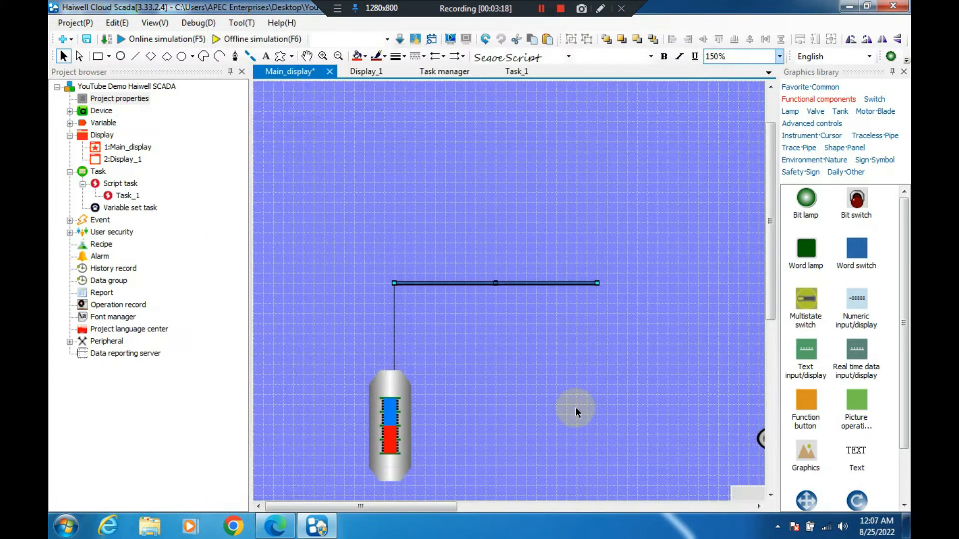
double_click(394, 325)
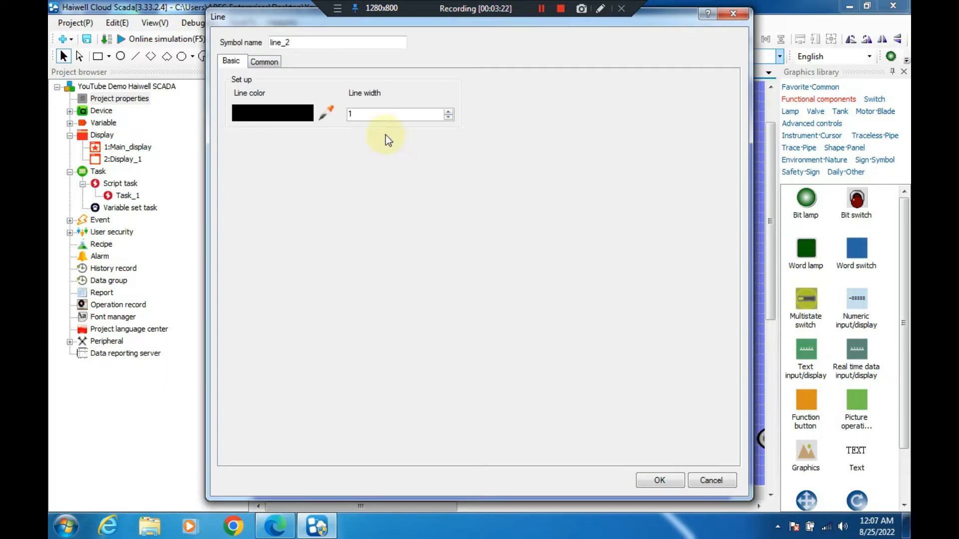
type("4")
left_click(662, 479)
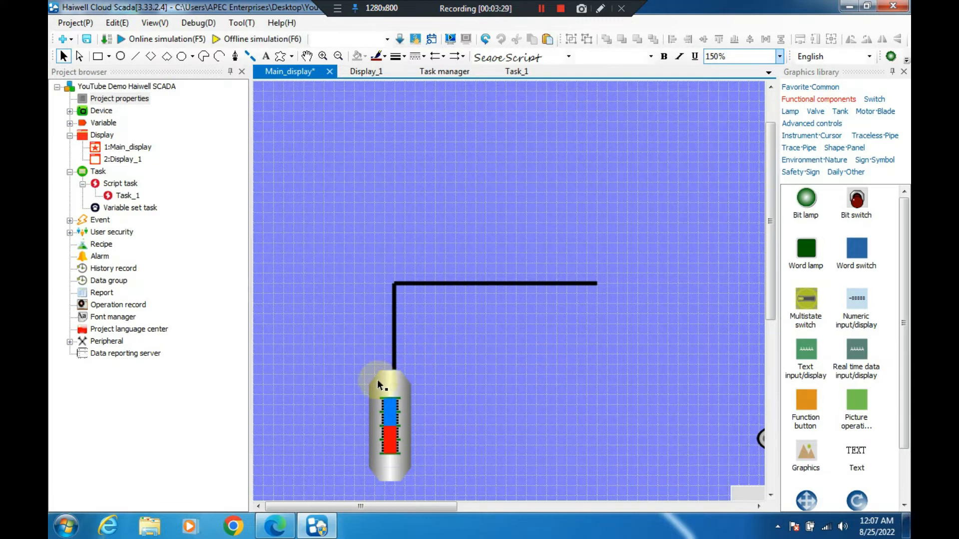
left_click_drag(394, 508, 358, 506)
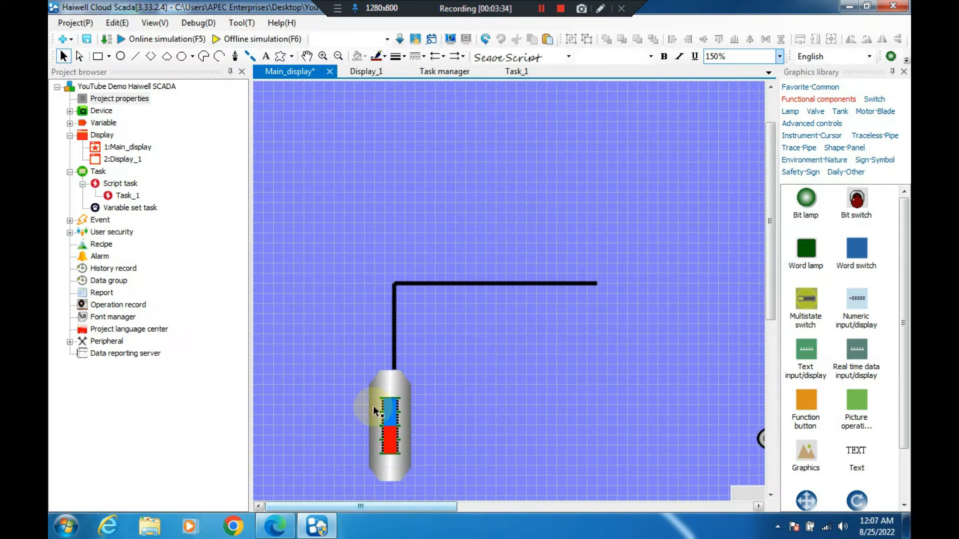
left_click(382, 419)
left_click_drag(430, 507, 376, 506)
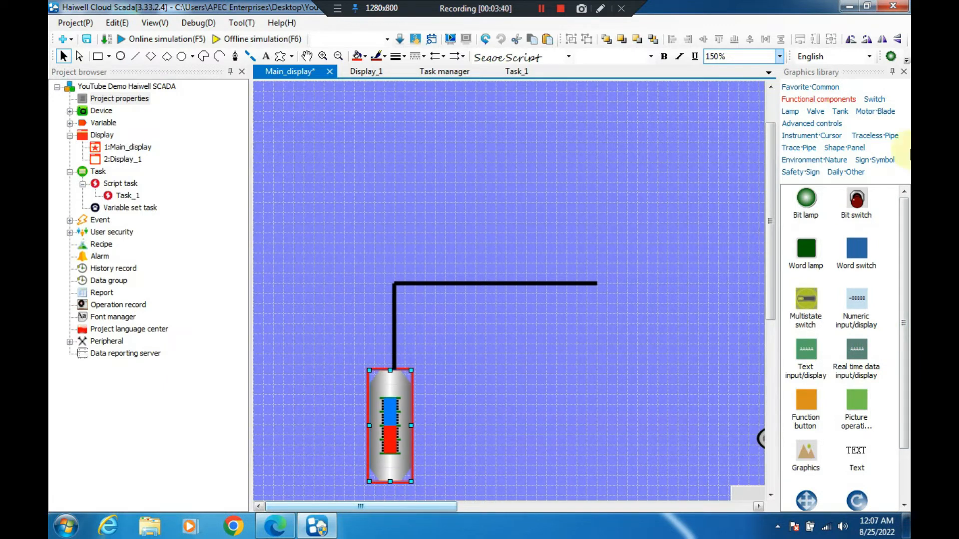
Browse the graphics library's instrument and cursor, switch, functional component, shape panel and trace pipe categories
left_click(818, 136)
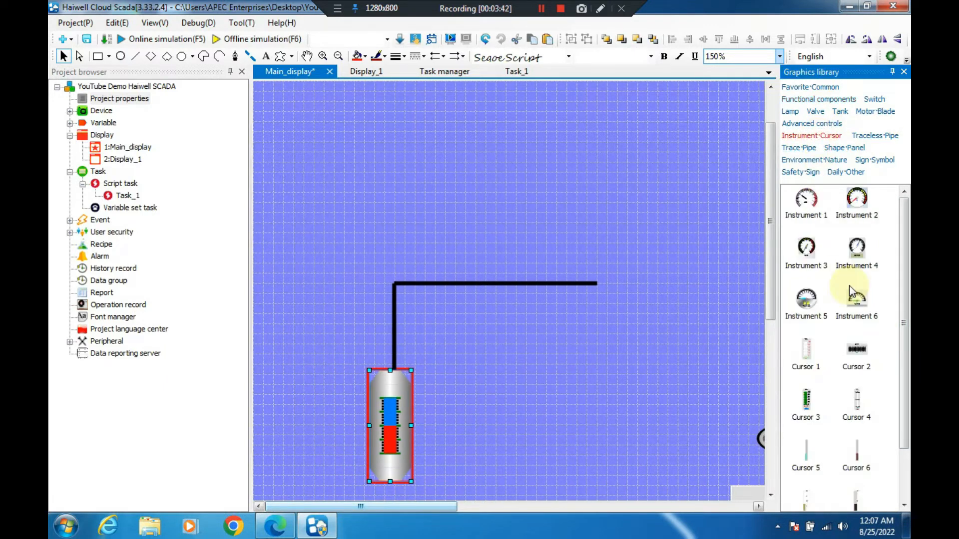
left_click_drag(904, 220, 903, 275)
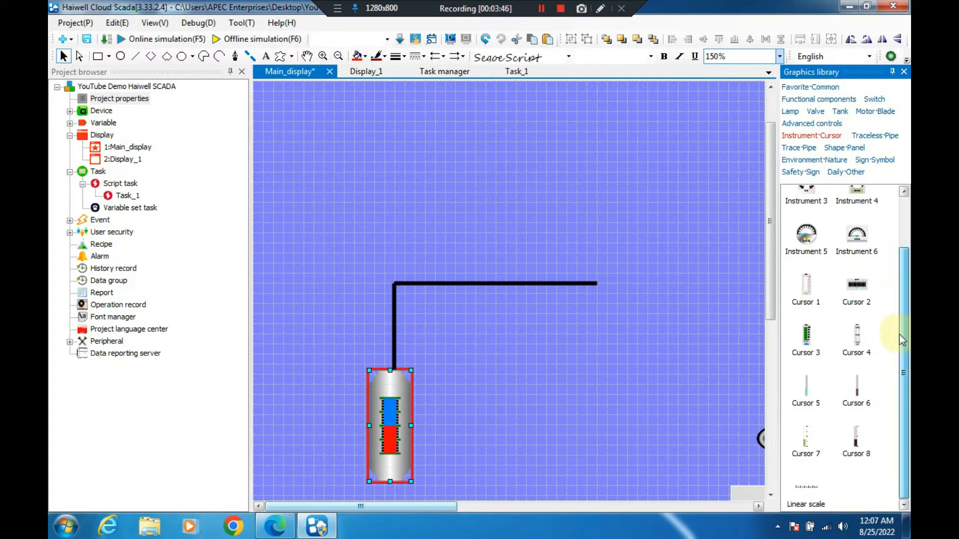
left_click(874, 99)
scroll(908, 249, "down", 1)
scroll(908, 249, "down", 3)
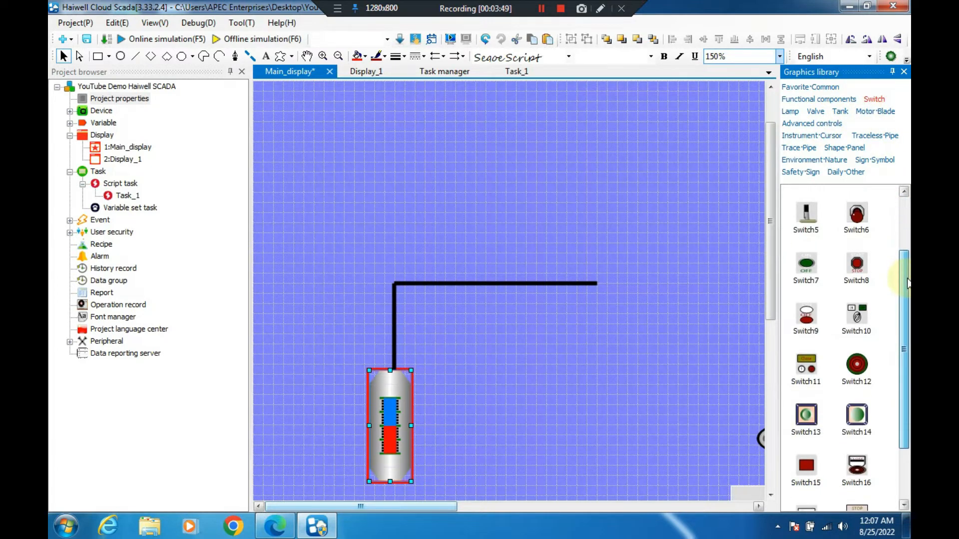
left_click(831, 101)
scroll(903, 231, "down", 2)
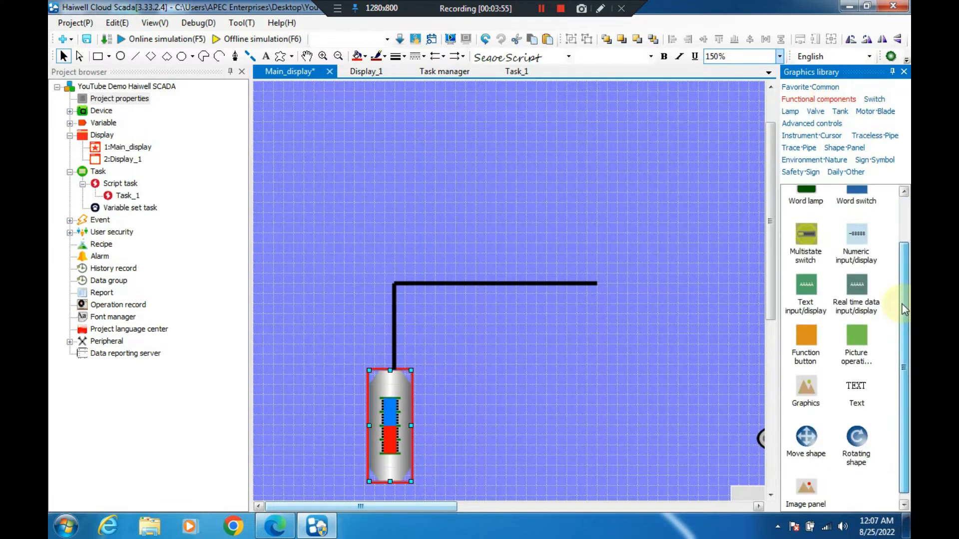
scroll(902, 335, "up", 2)
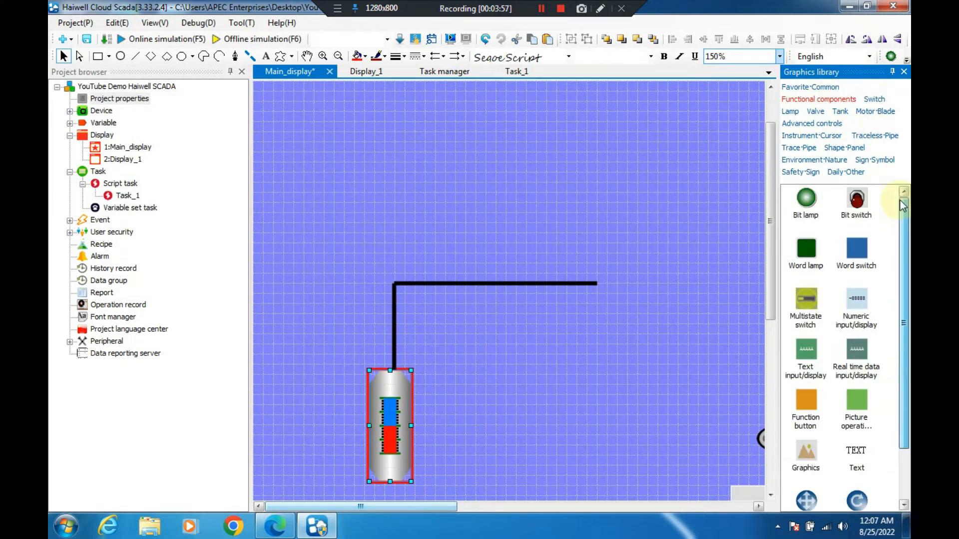
left_click(844, 147)
left_click(808, 148)
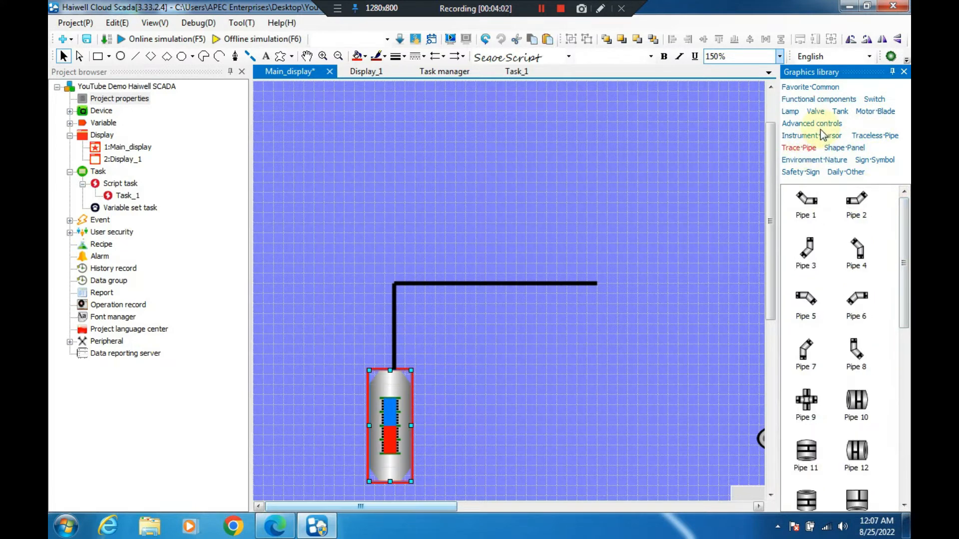
Place a Linear scale from the instrument and cursor graphics above the horizontal line, and delete it again
left_click(820, 136)
left_click_drag(902, 200, 900, 368)
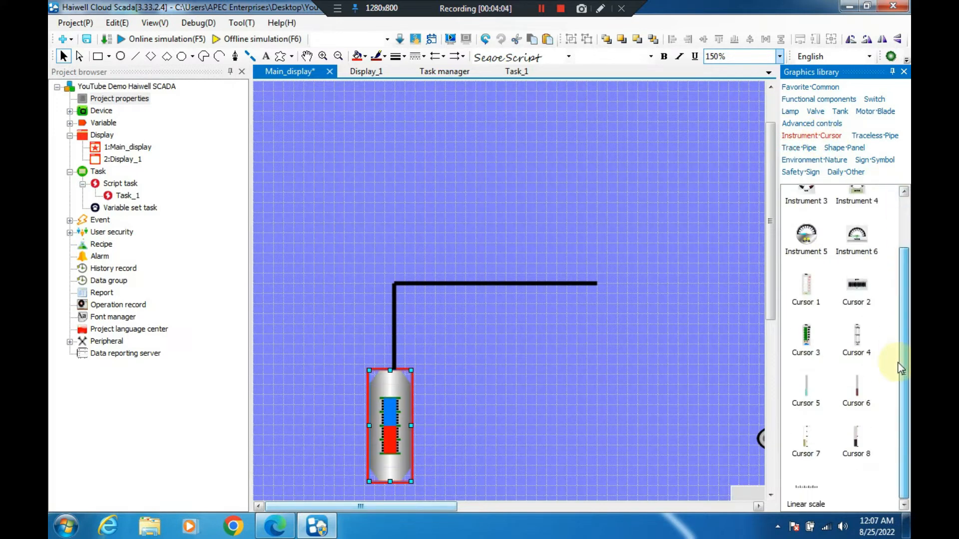
left_click(818, 491)
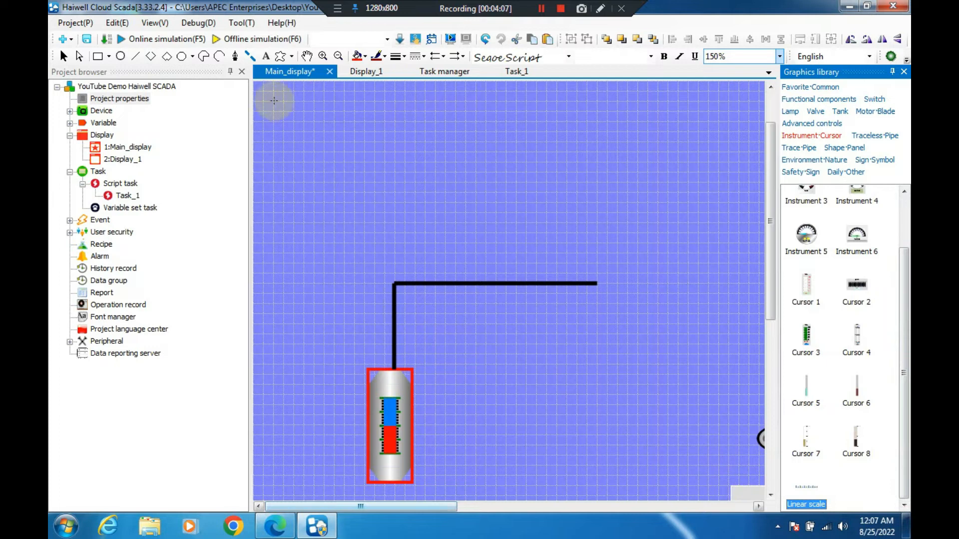
left_click(364, 220)
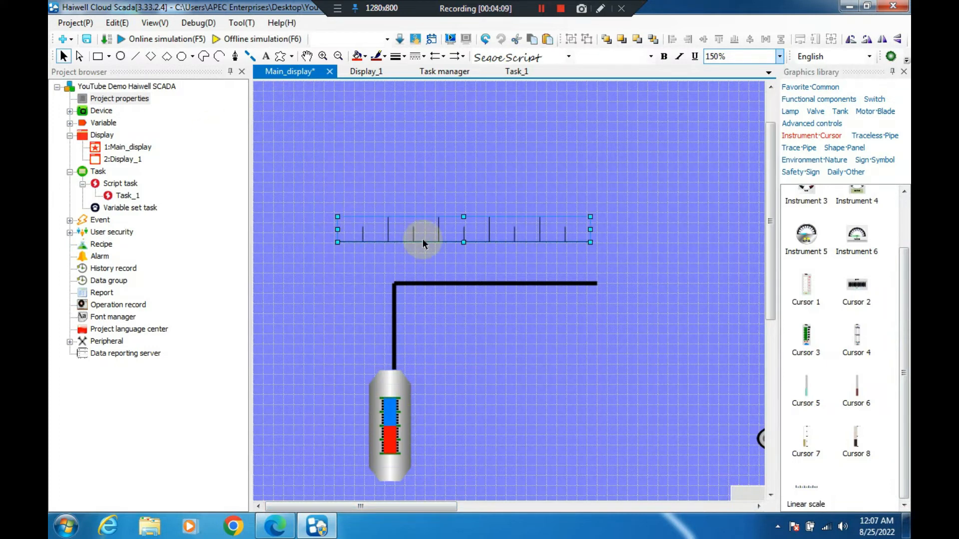
key("Delete")
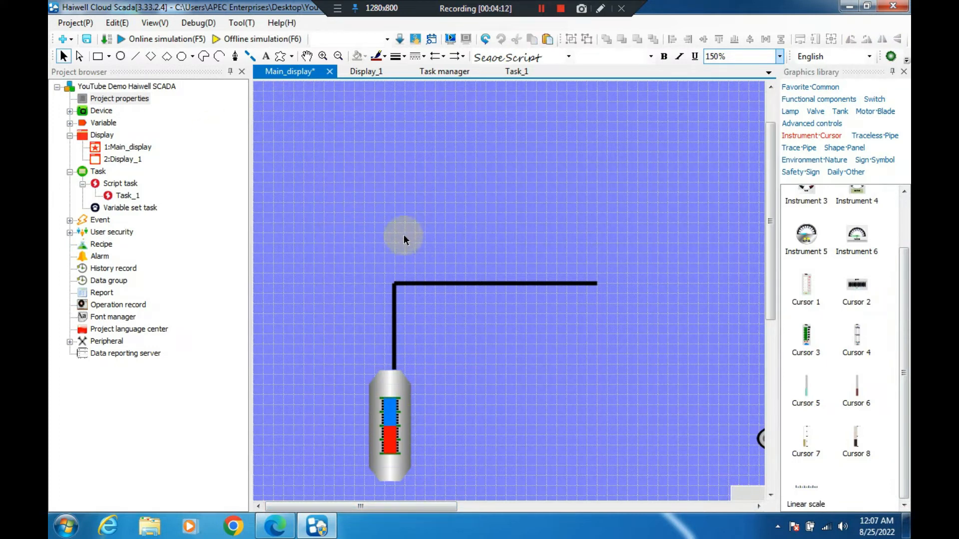
Browse the graphics library's advanced controls, instrument, traceless pipe, shape panel, sign symbol, environment, safety sign, favorite, tank and valve categories
left_click_drag(903, 265, 906, 199)
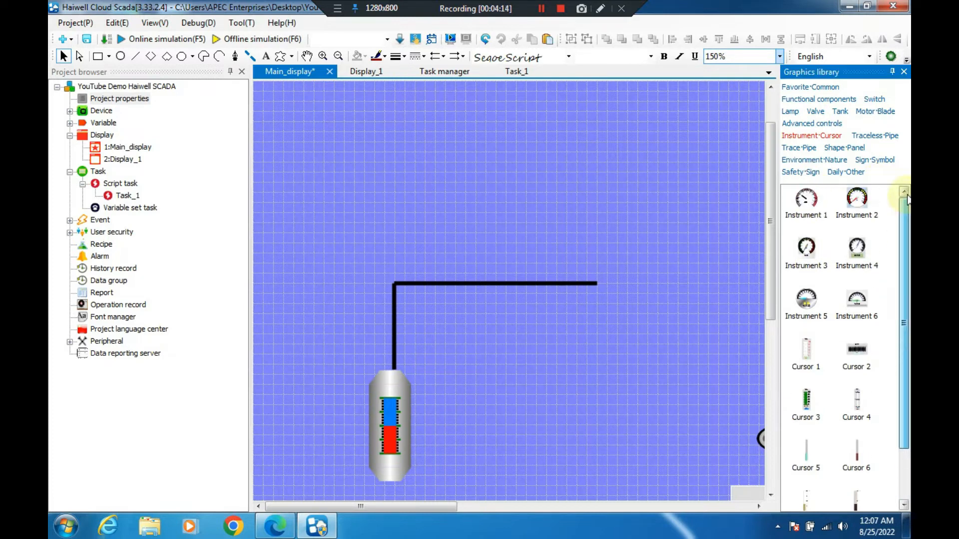
left_click(812, 125)
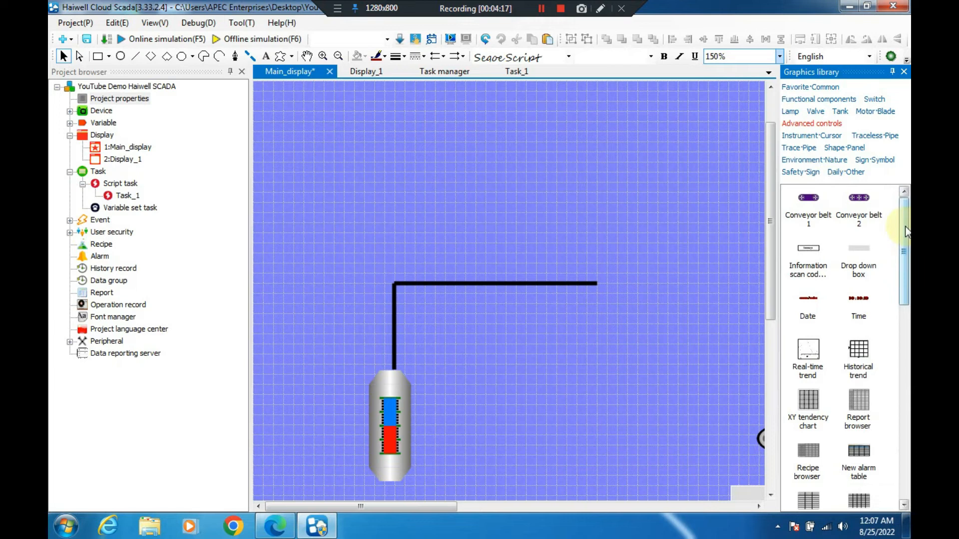
left_click_drag(905, 230, 898, 185)
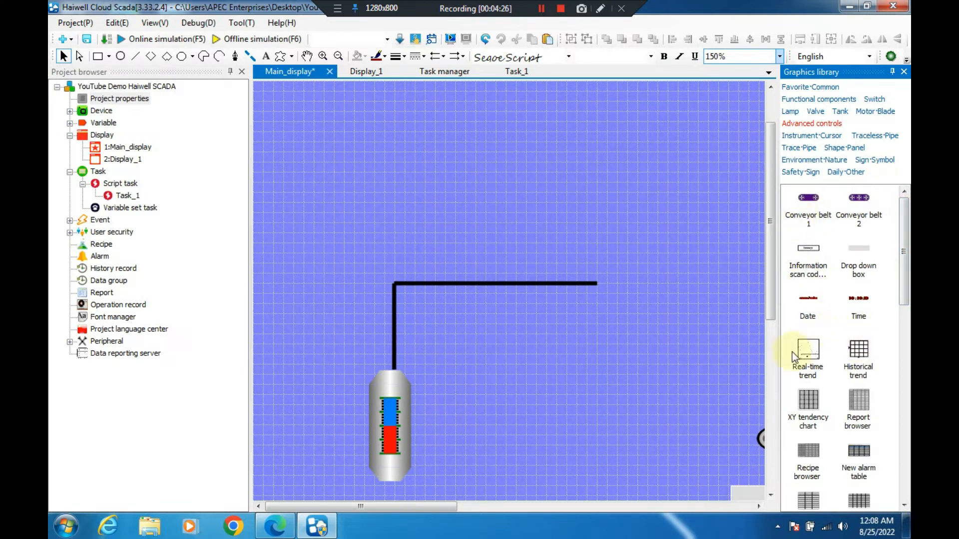
left_click(824, 135)
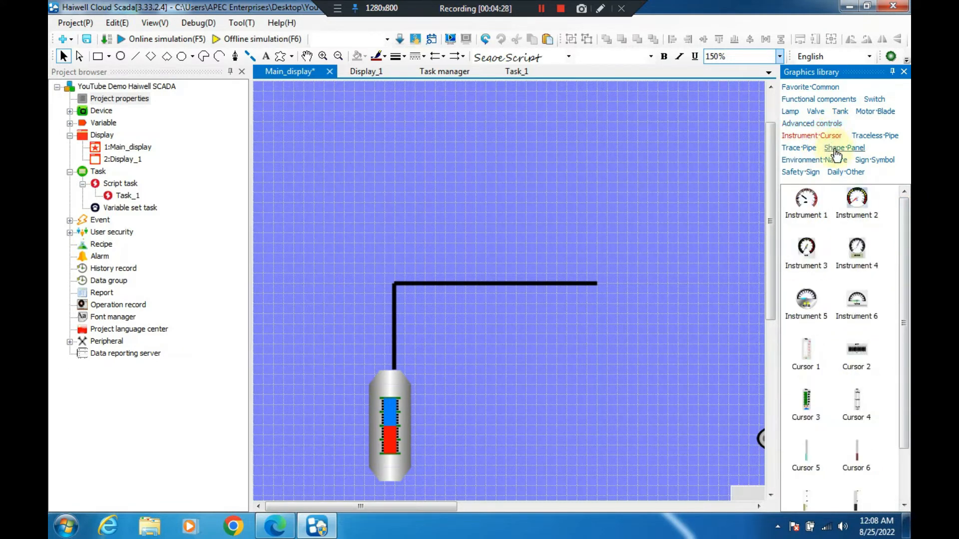
left_click(874, 135)
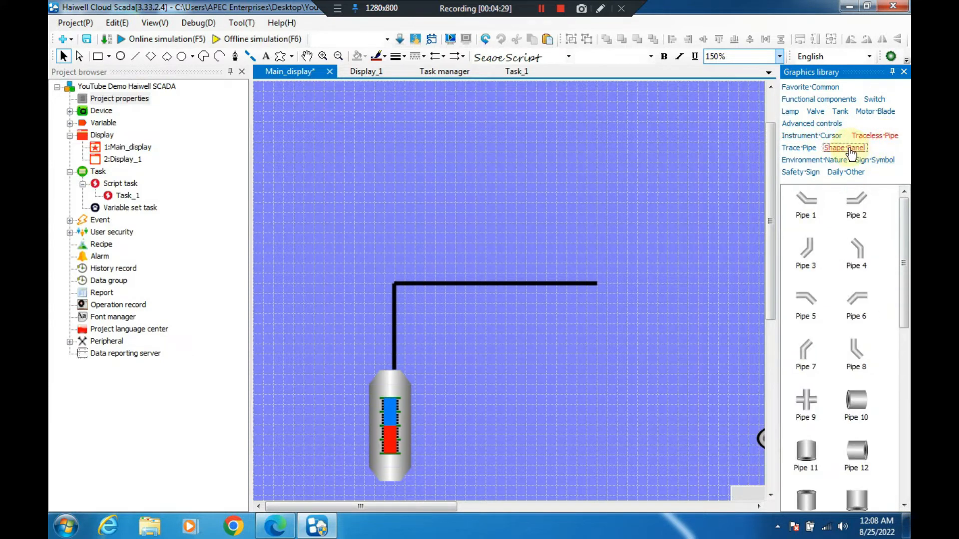
left_click(849, 148)
left_click(874, 160)
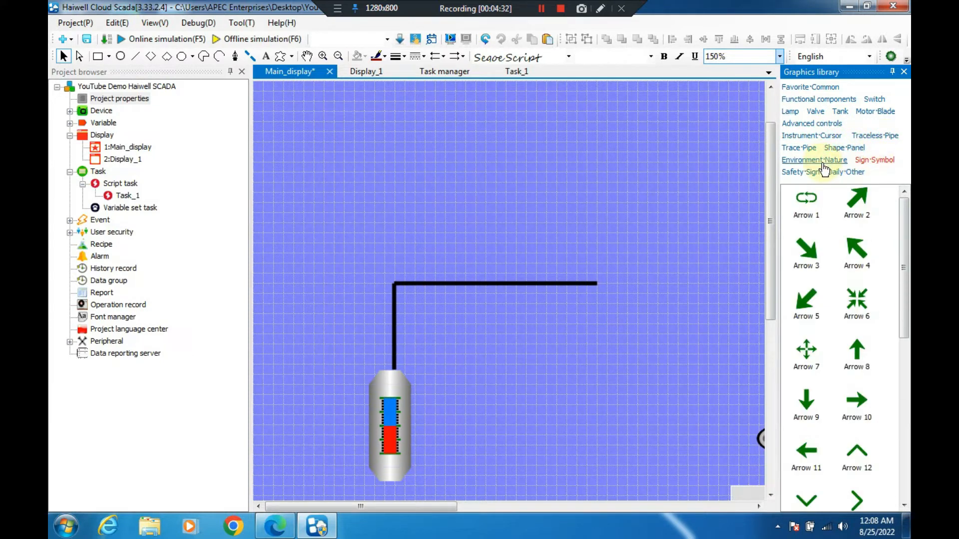
left_click(822, 162)
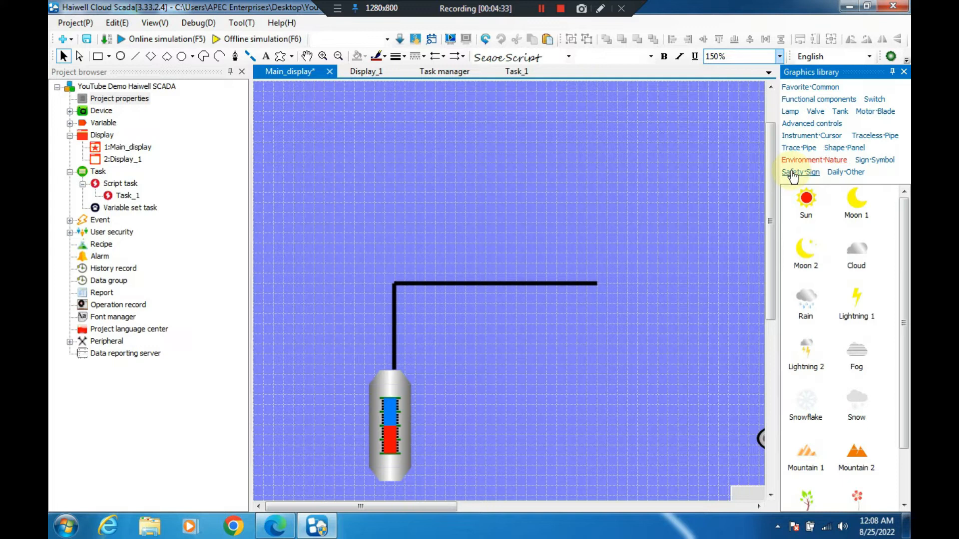
left_click(838, 172)
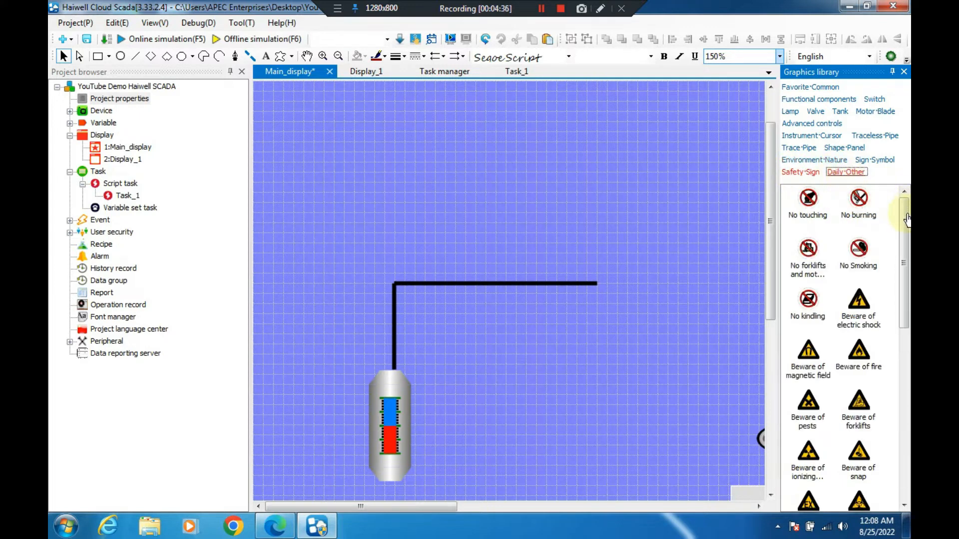
left_click(827, 90)
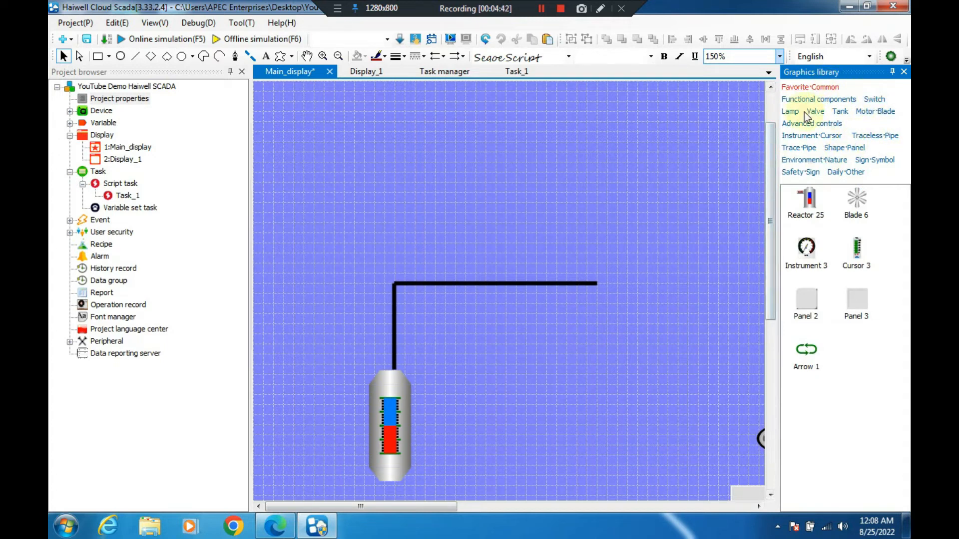
left_click(839, 113)
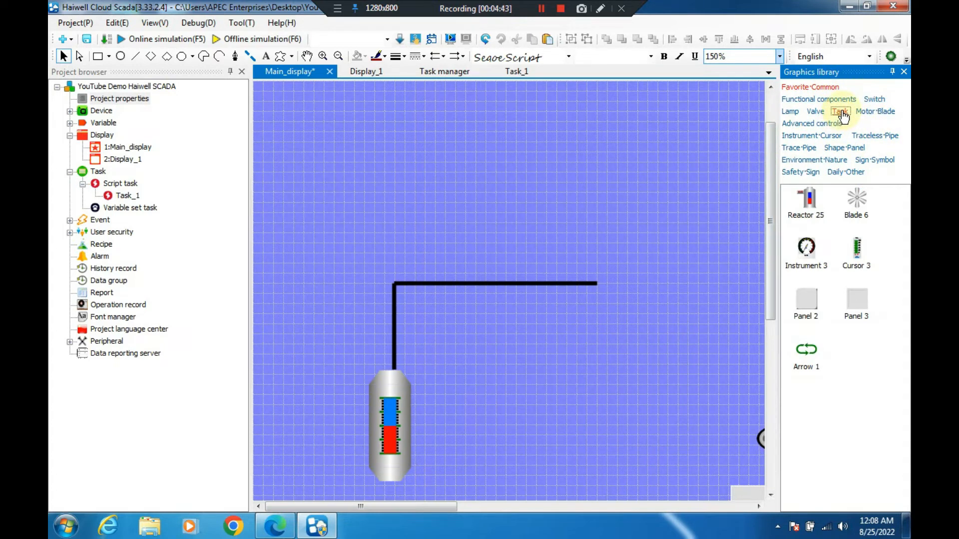
left_click(816, 112)
Place a Numeric input/display from the functional components just below the horizontal line, to the right of the tank
left_click(819, 99)
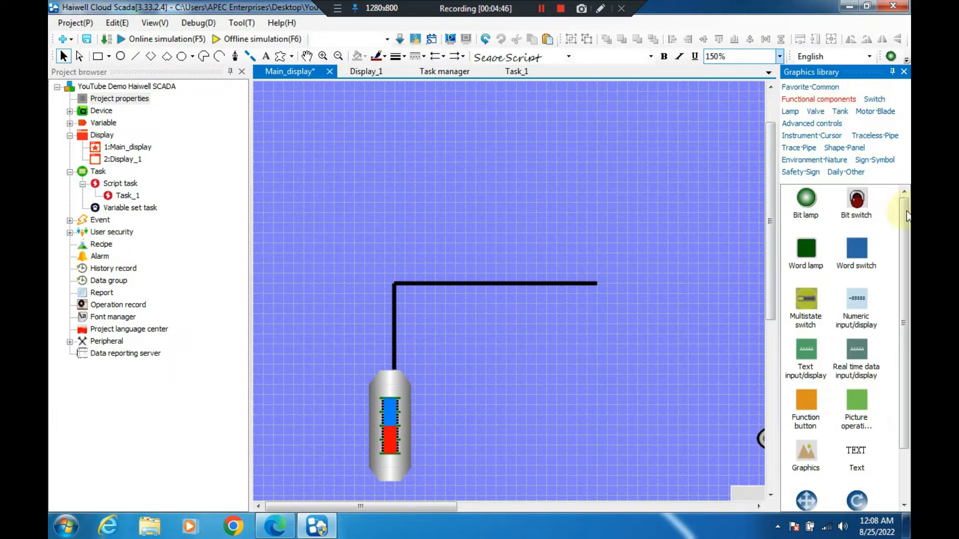
left_click_drag(906, 215, 904, 261)
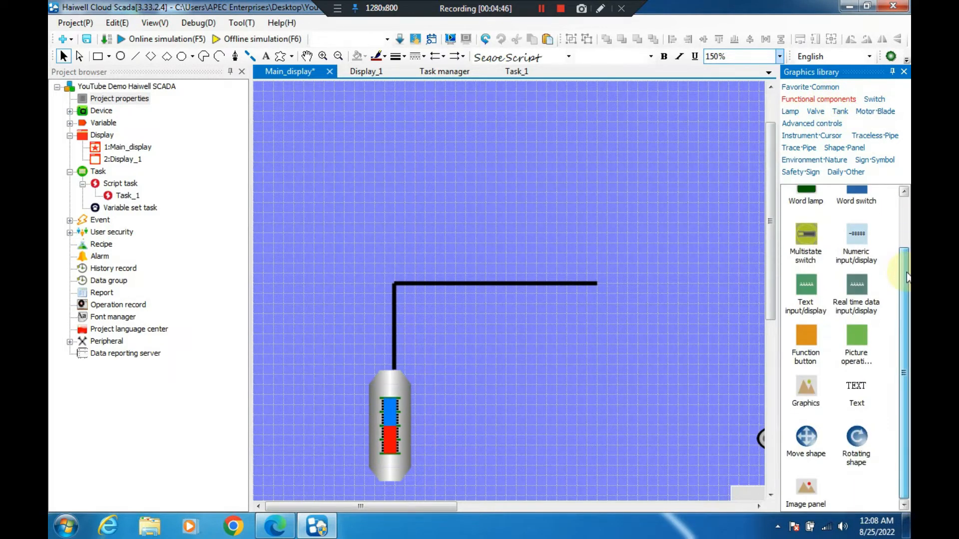
left_click(852, 238)
left_click_drag(852, 232, 569, 356)
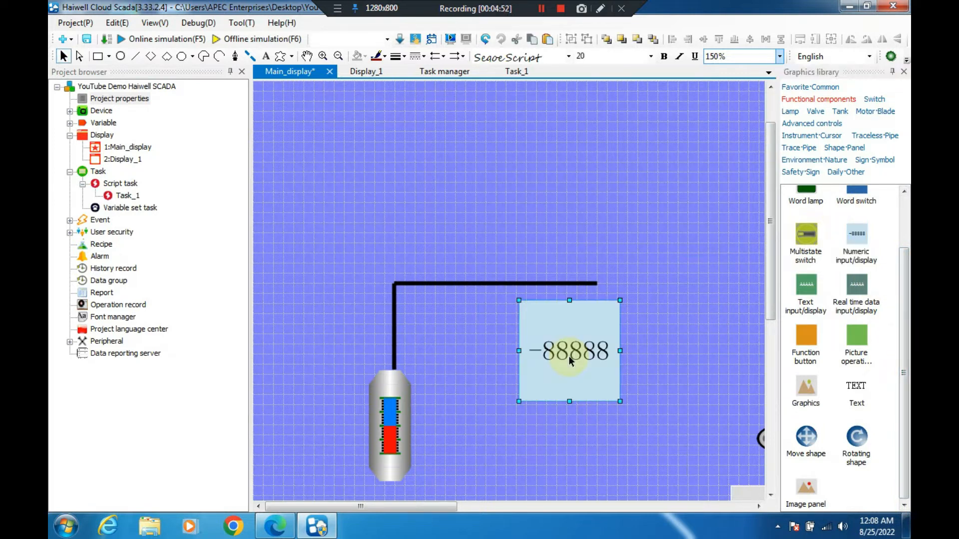
left_click(682, 394)
left_click(575, 354)
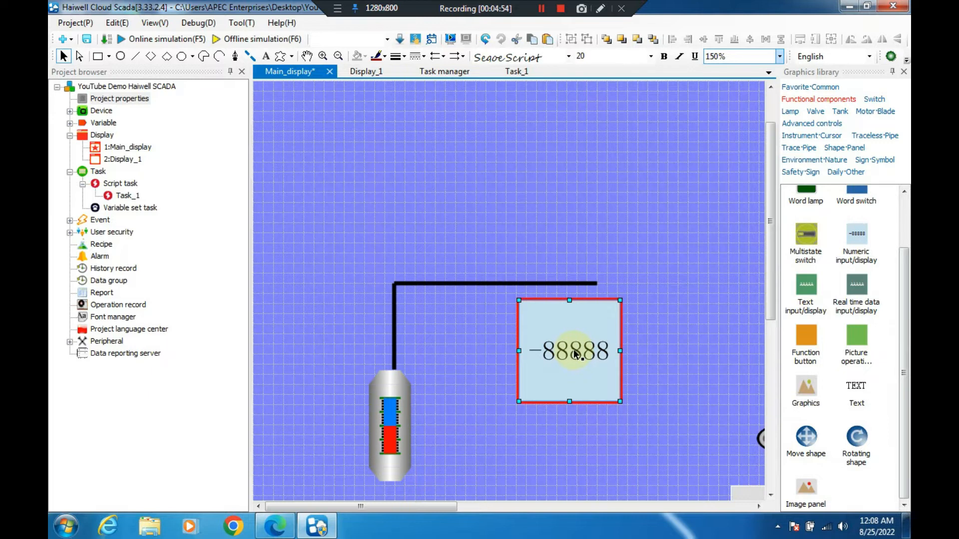
left_click_drag(571, 354, 524, 352)
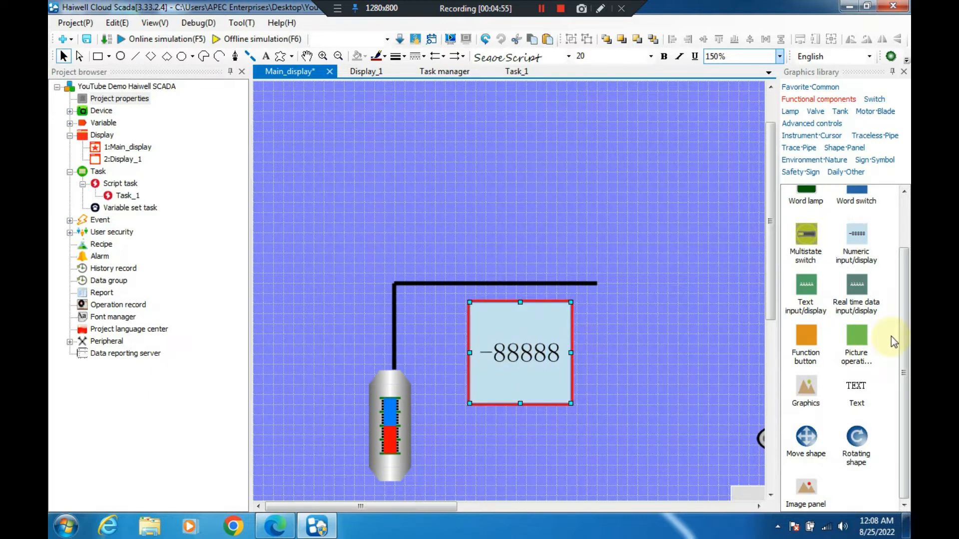
Place a Text input/display to the right of the numeric display, and delete it again
left_click(806, 297)
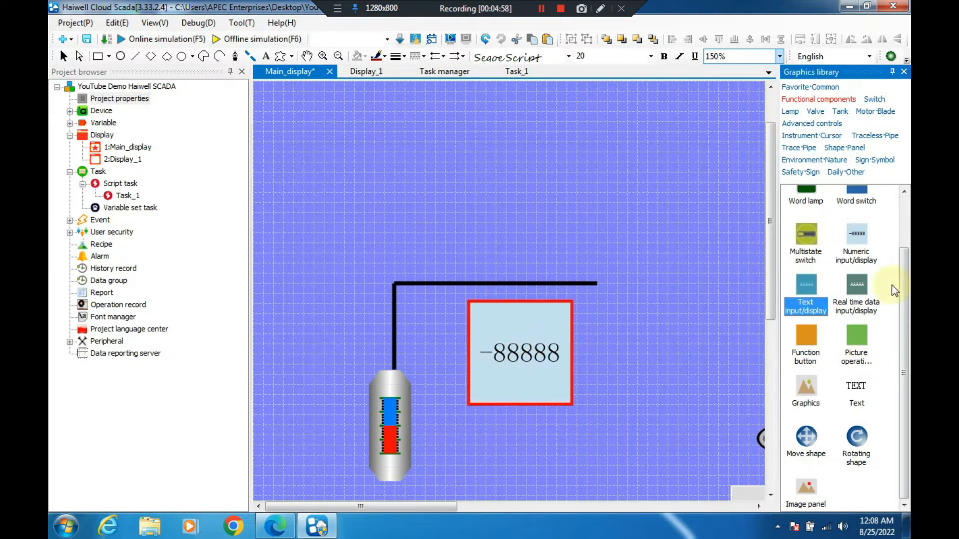
left_click(643, 369)
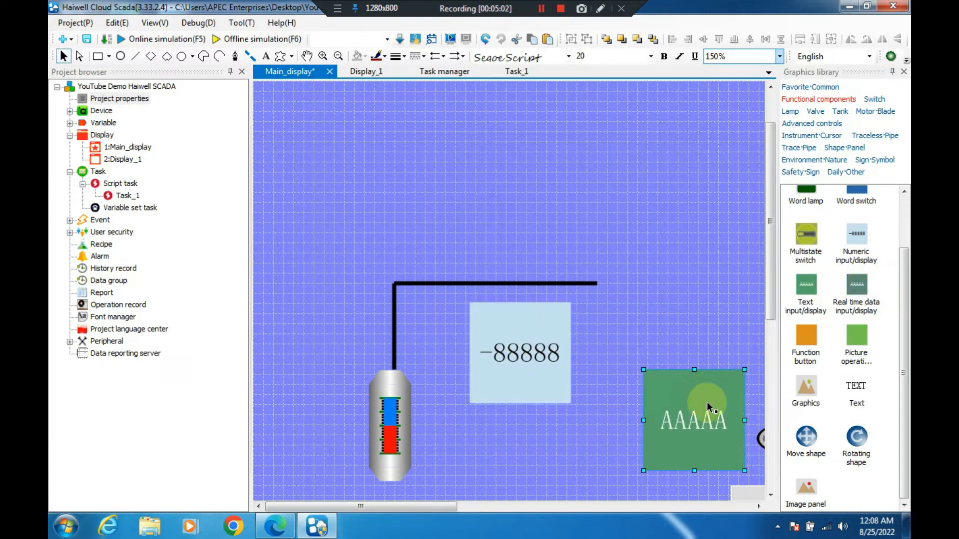
key("Delete")
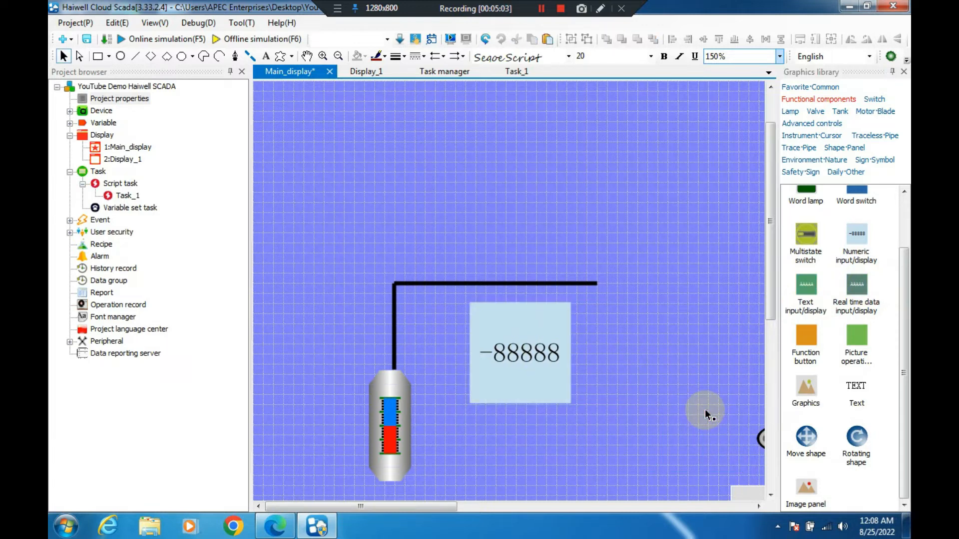
Set the numeric display to 3 integer digits and 1 decimal digit in its properties
left_click(523, 371)
double_click(513, 384)
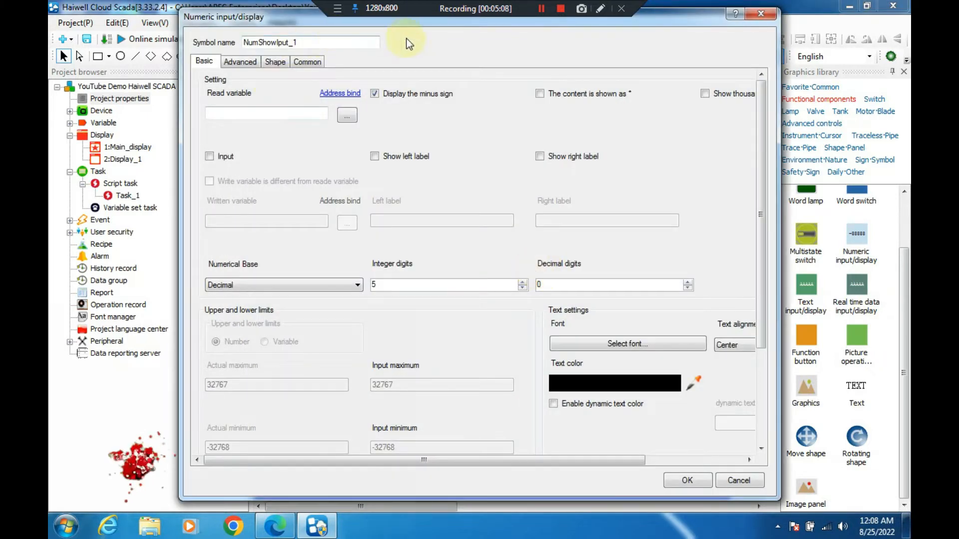
left_click_drag(418, 18, 424, 70)
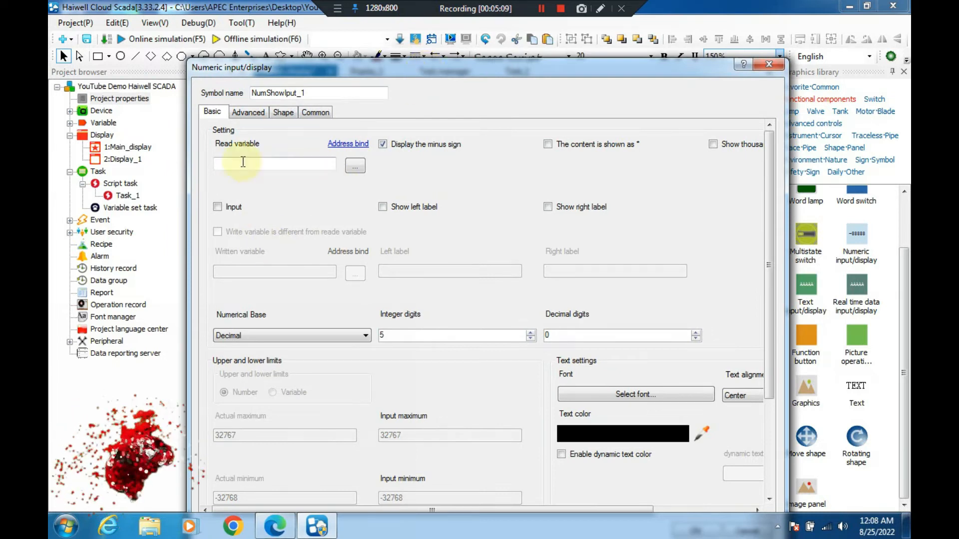
left_click(530, 339)
left_click(530, 338)
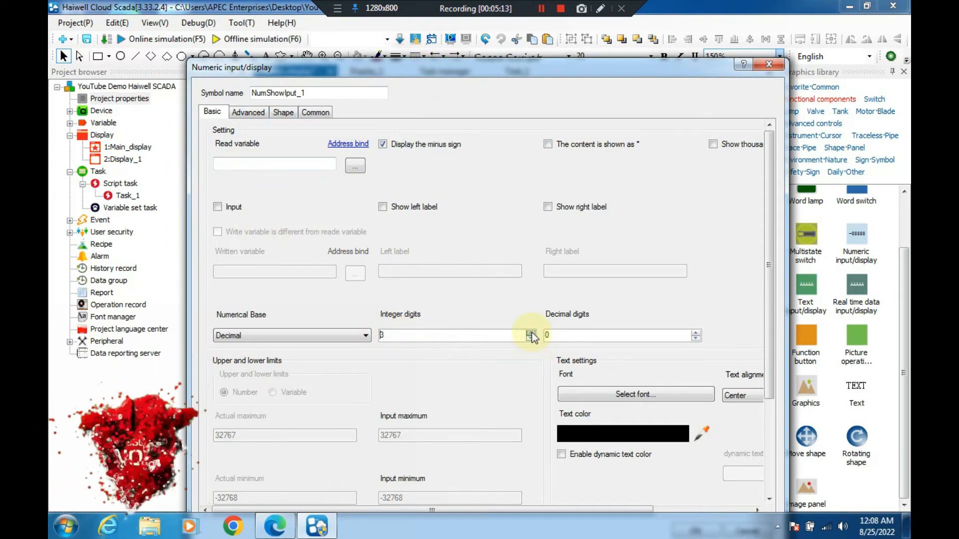
left_click(696, 332)
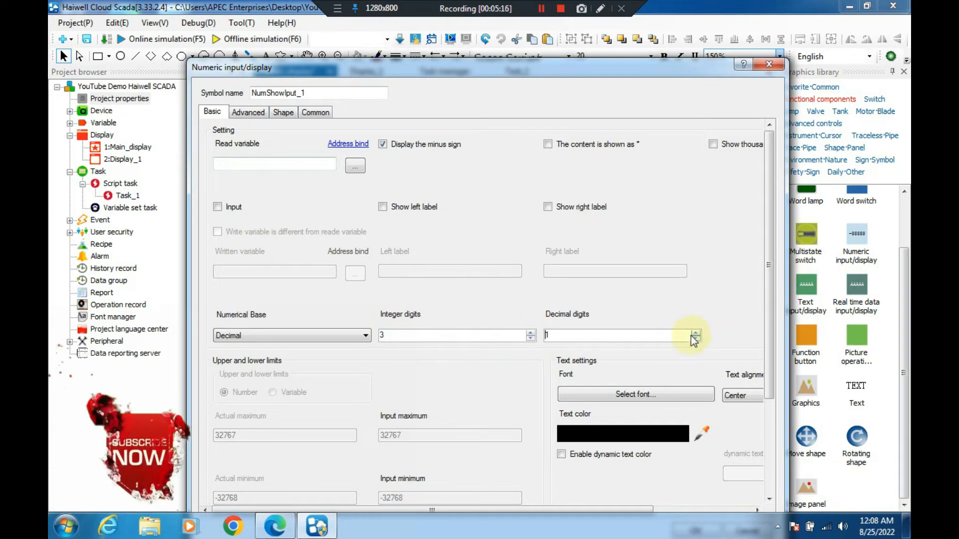
Set the numeric display's text color to green and apply the properties
left_click_drag(562, 61, 562, 38)
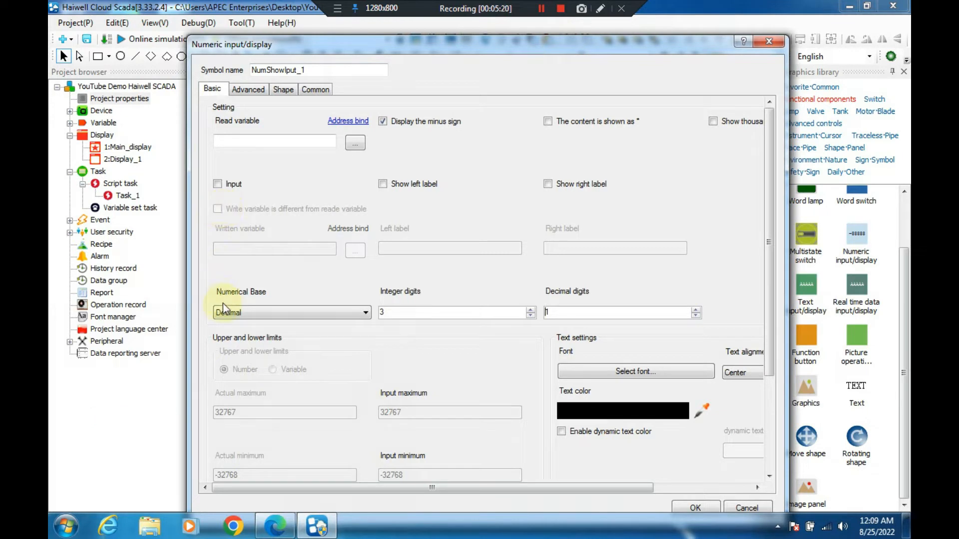
left_click(608, 419)
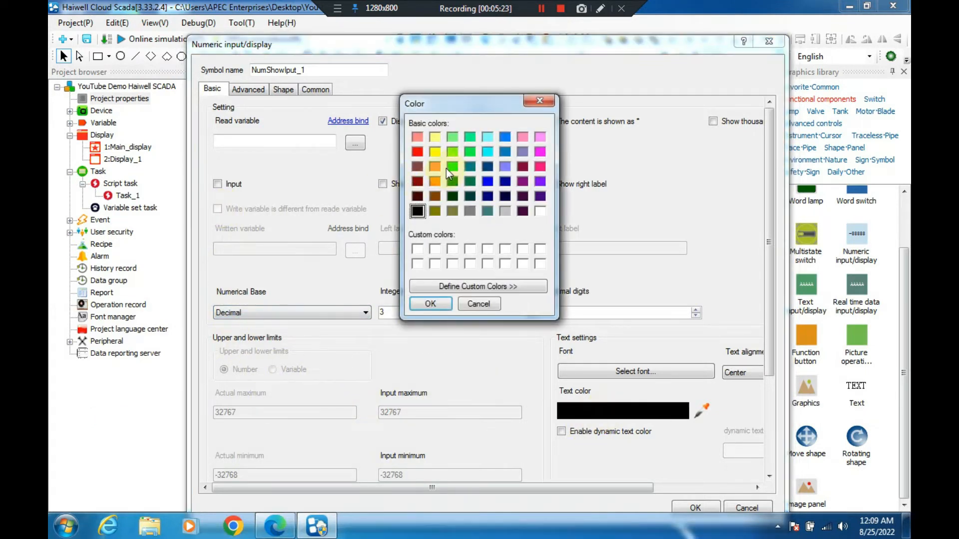
left_click(448, 168)
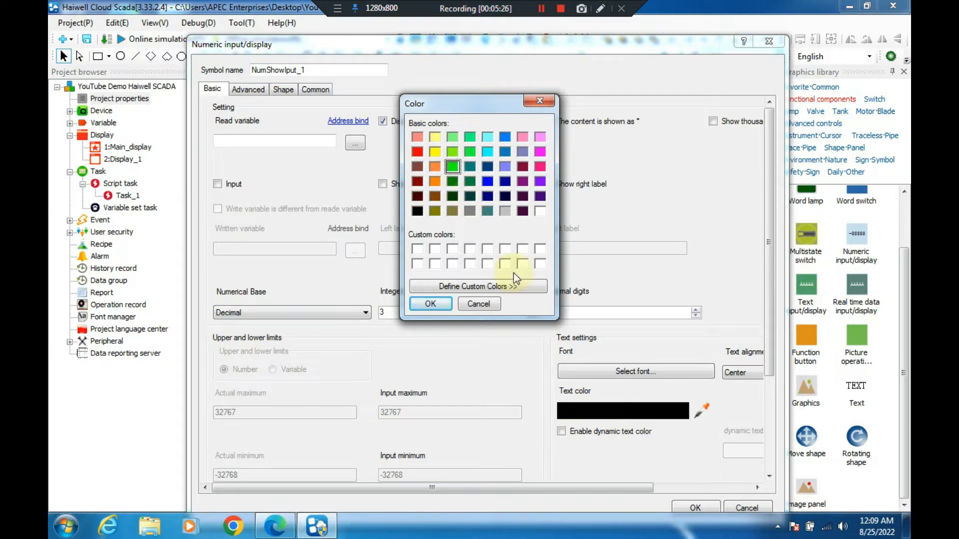
left_click(434, 307)
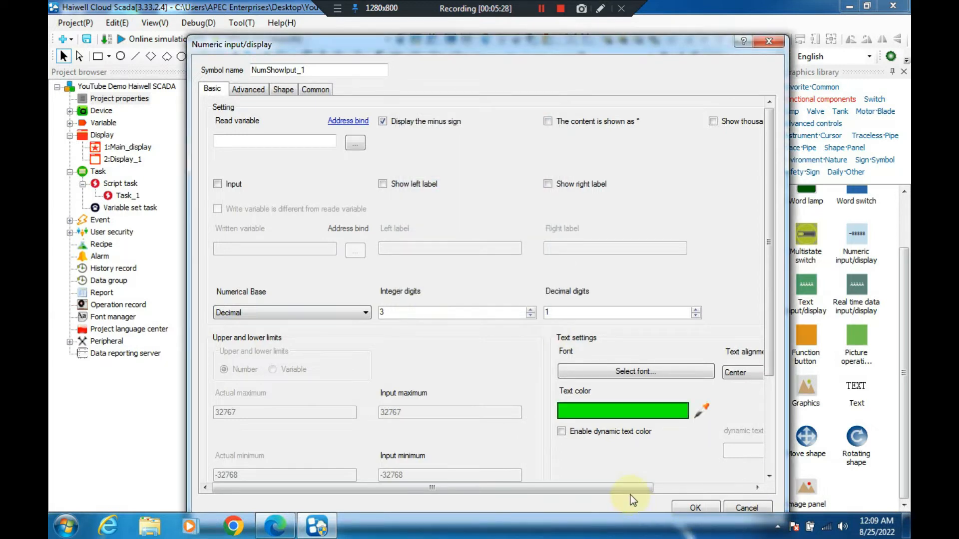
left_click_drag(628, 490, 585, 478)
left_click_drag(766, 337, 767, 448)
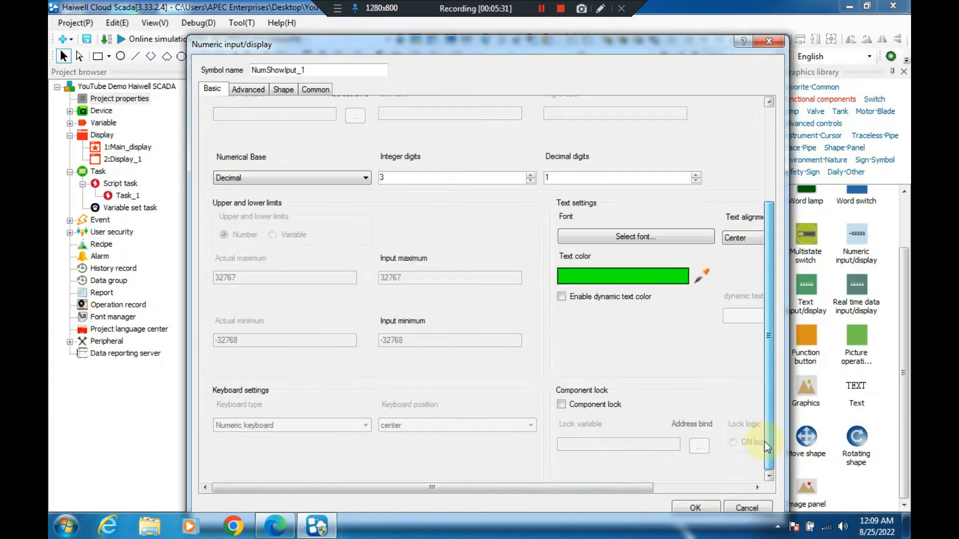
left_click(705, 507)
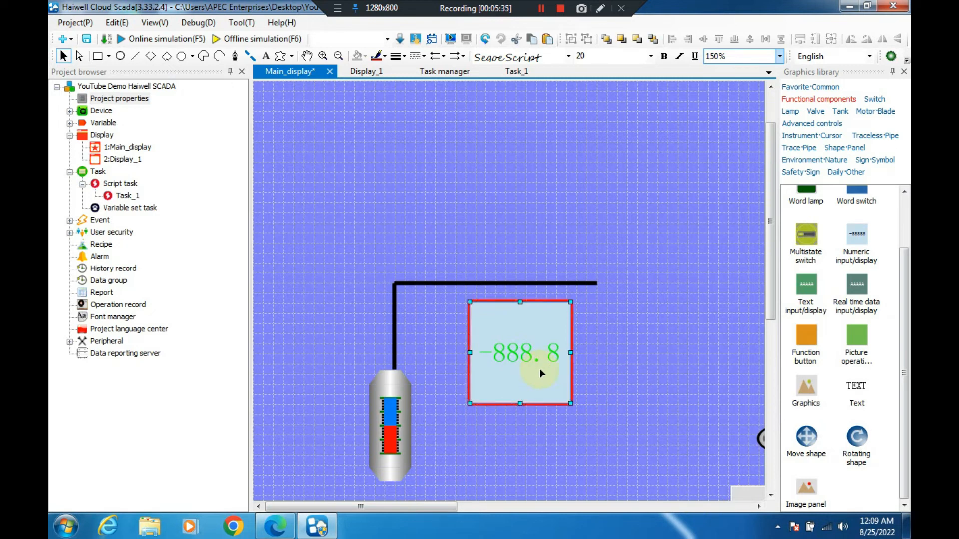
Set the fill color of the numeric display's shape to black and apply it
double_click(562, 391)
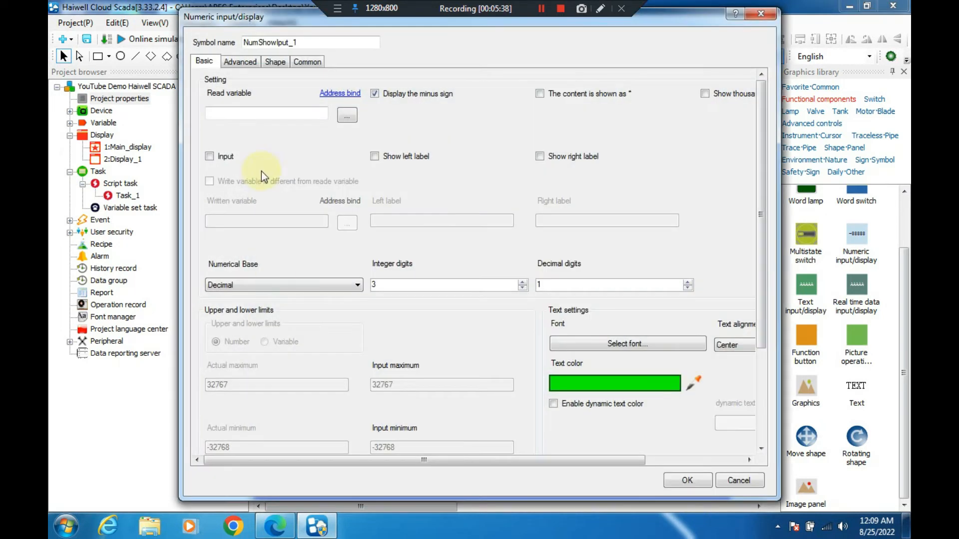
left_click(245, 61)
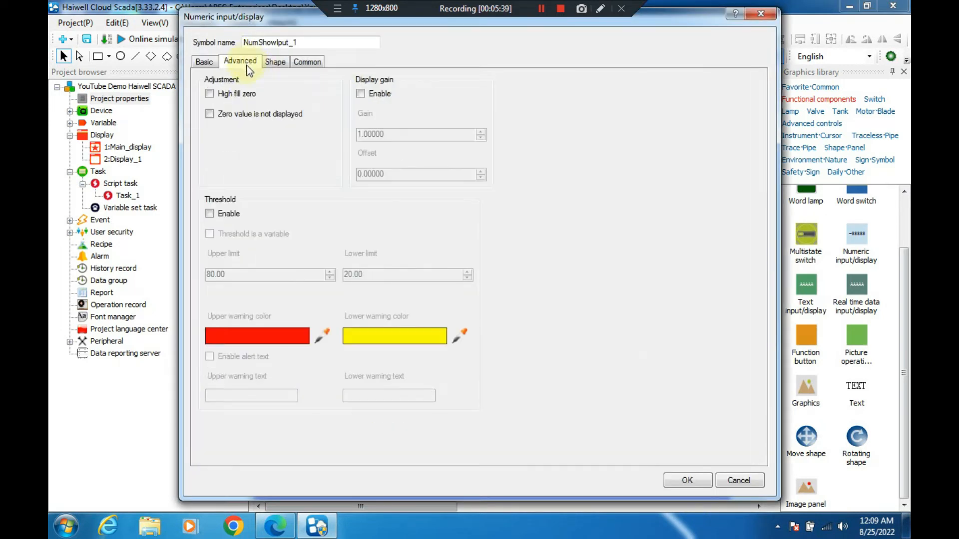
left_click(283, 64)
left_click(352, 287)
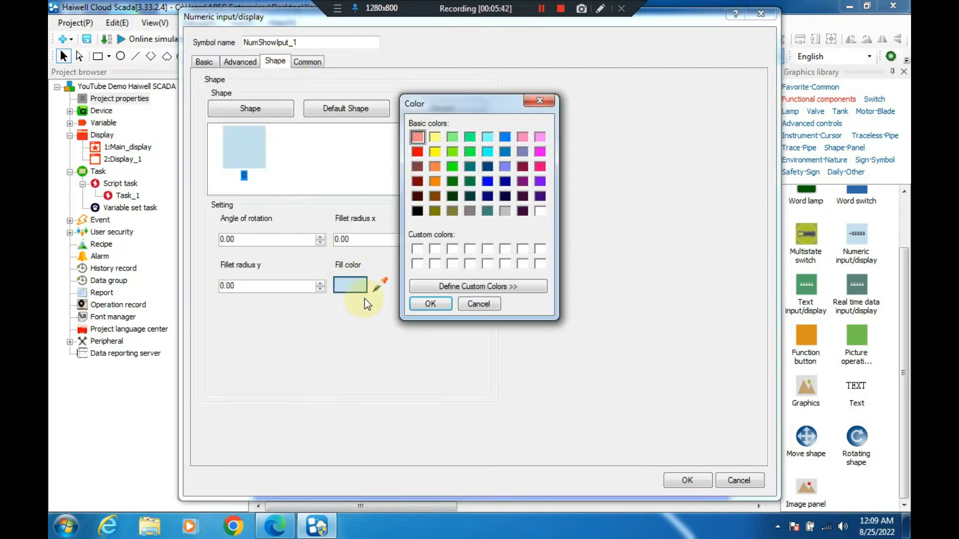
left_click(421, 214)
left_click(430, 303)
left_click(675, 480)
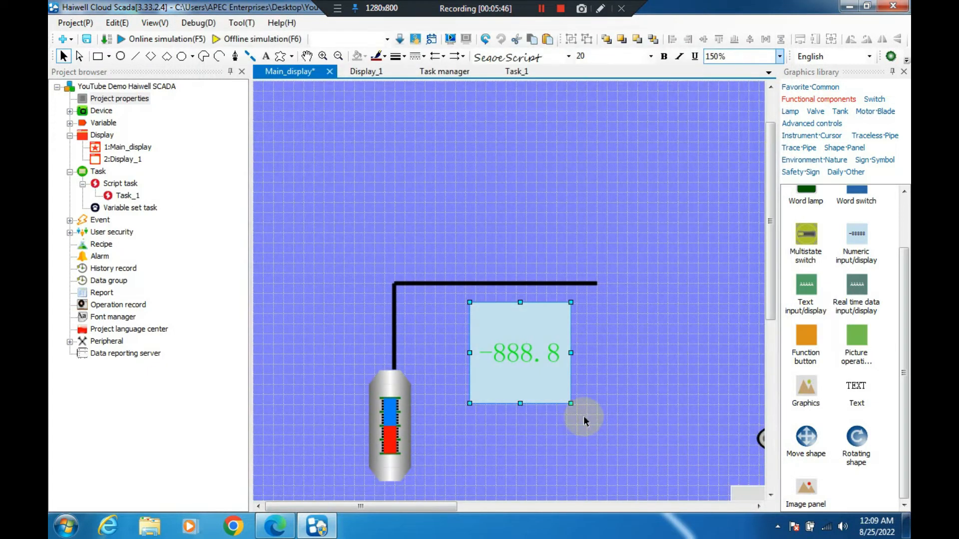
Shrink the numeric display to a low, narrow strip just wide enough to fit its digits on one line
left_click_drag(570, 402, 568, 333)
left_click_drag(518, 364, 529, 334)
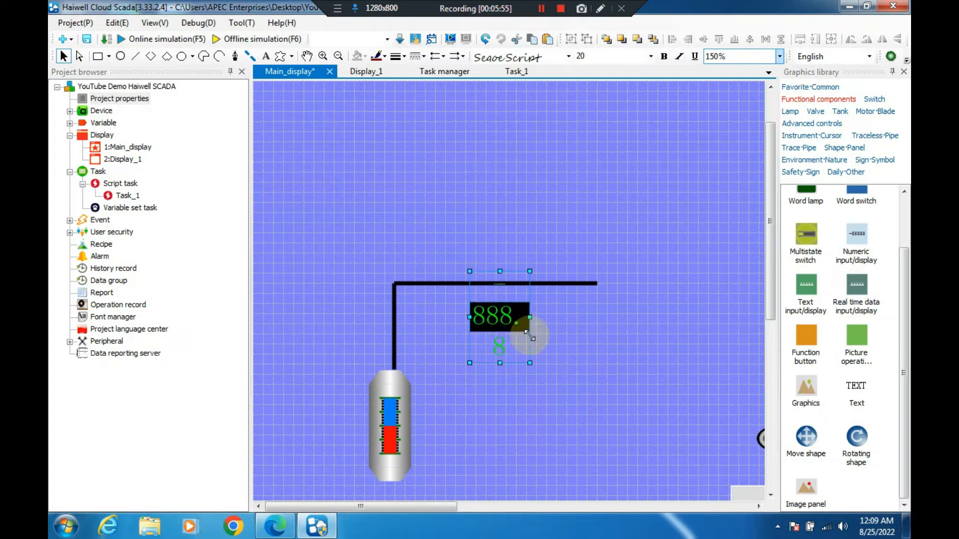
left_click(530, 316)
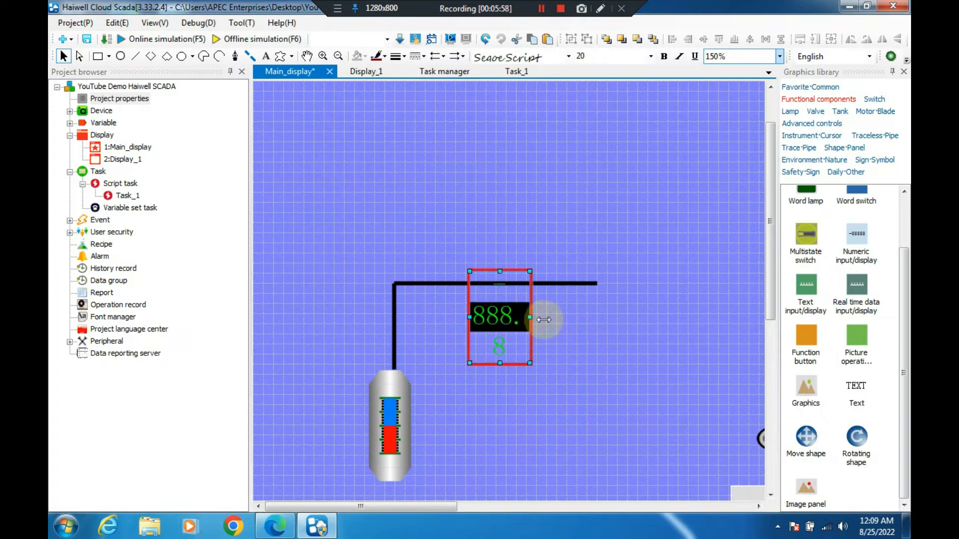
left_click_drag(545, 320, 557, 318)
left_click(549, 365)
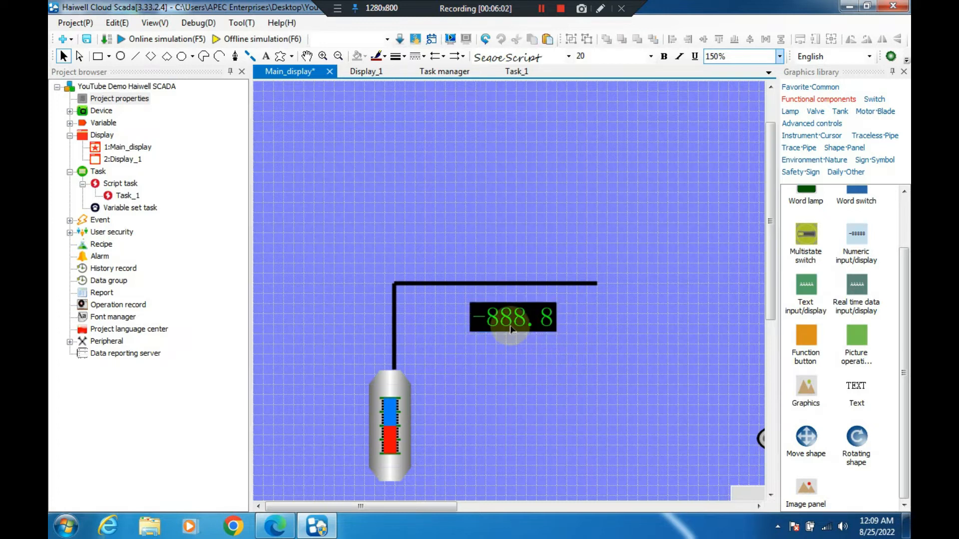
Turn off the minus sign in the numeric display's properties and review its remaining property categories
left_click(493, 334)
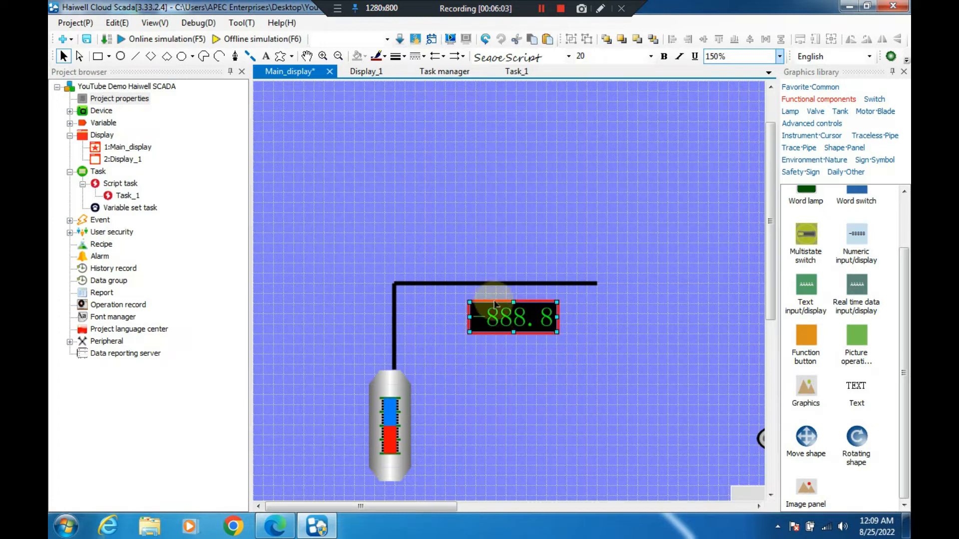
double_click(523, 317)
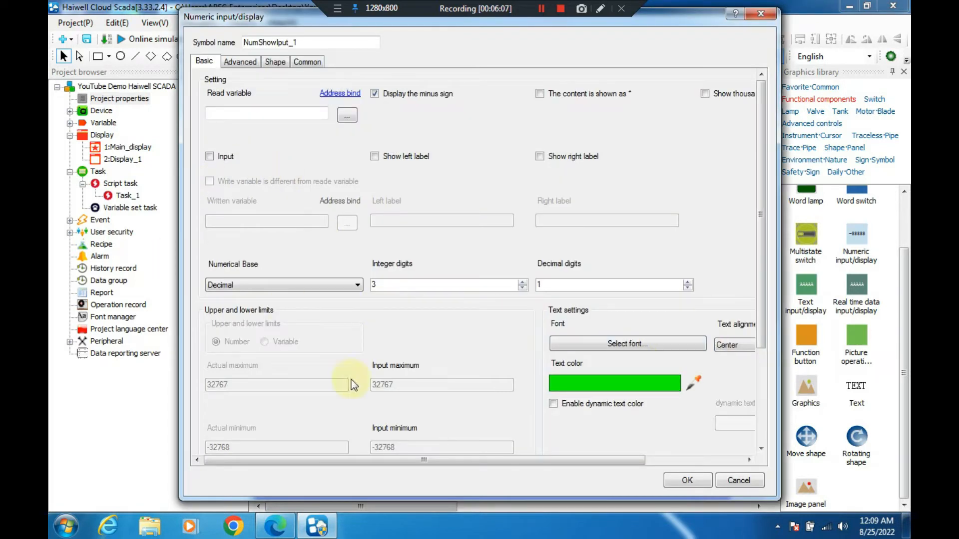
left_click(385, 98)
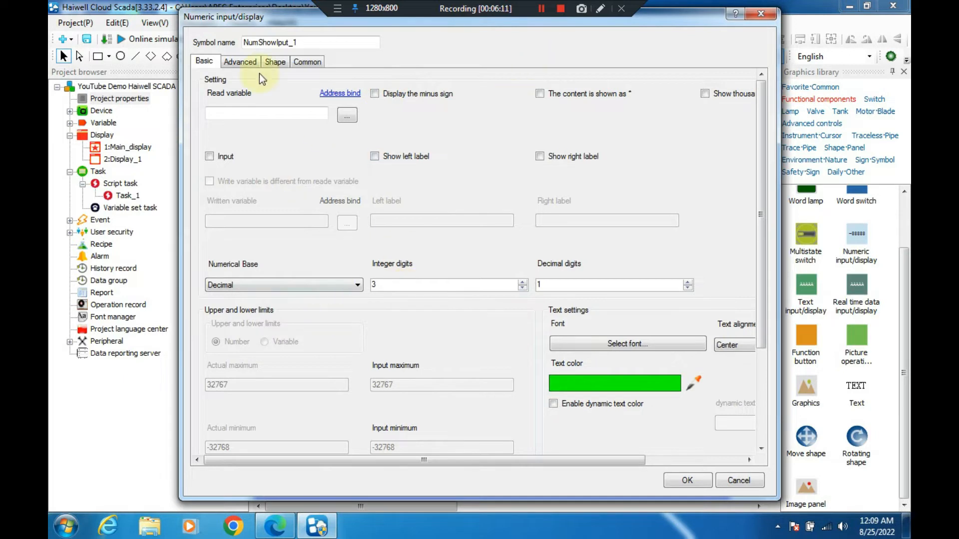
left_click(277, 64)
left_click(244, 62)
left_click(275, 61)
left_click(302, 63)
left_click(207, 62)
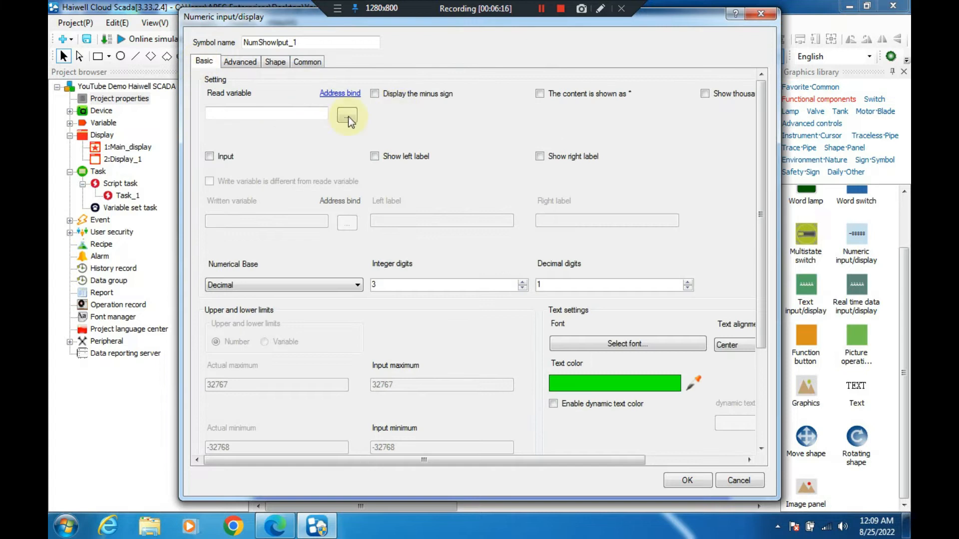
Enable the threshold warnings in the numeric display's advanced settings and apply the properties
left_click(245, 61)
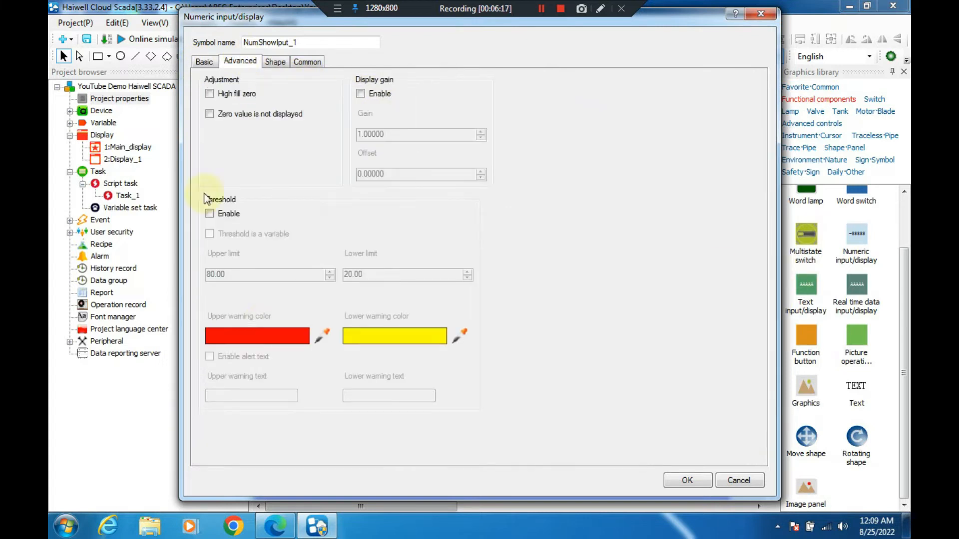
left_click(208, 216)
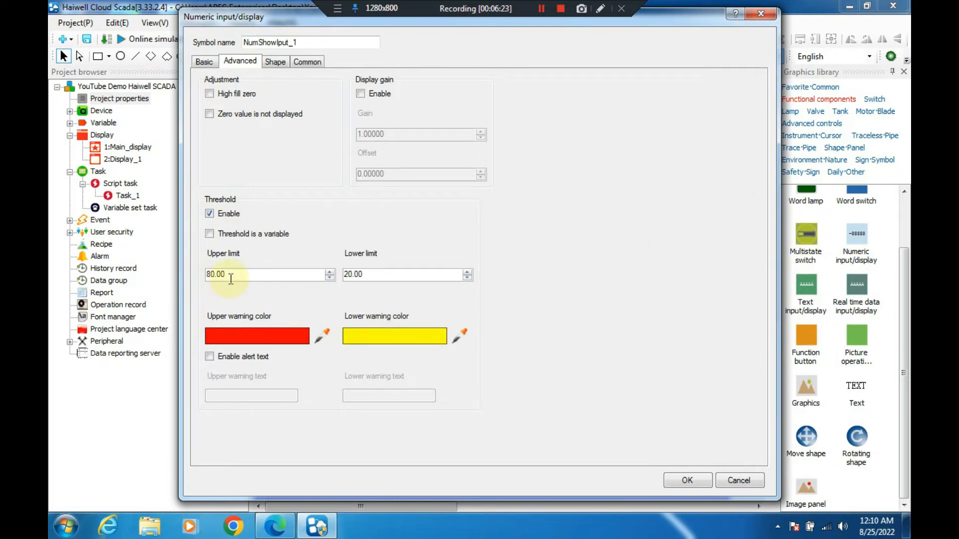
left_click(371, 276)
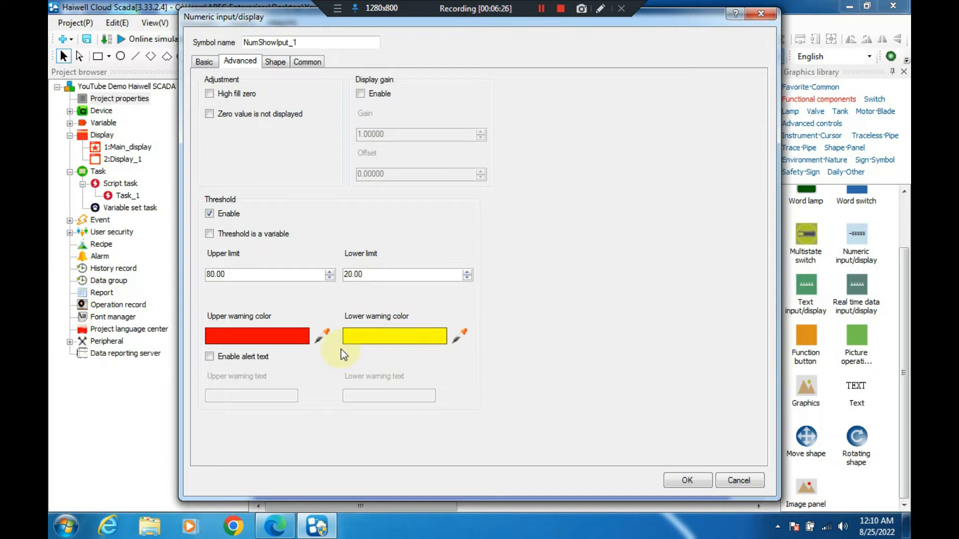
left_click(207, 65)
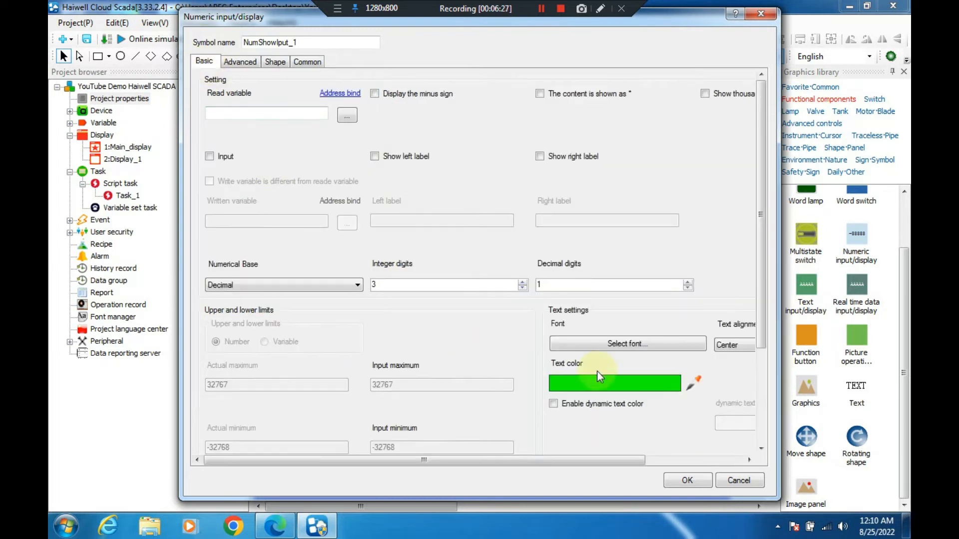
left_click(687, 479)
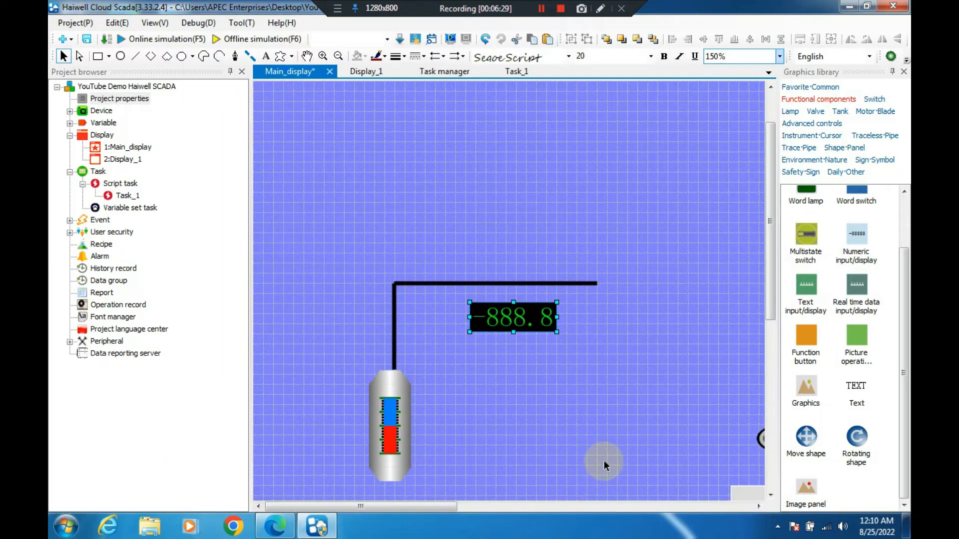
left_click(554, 355)
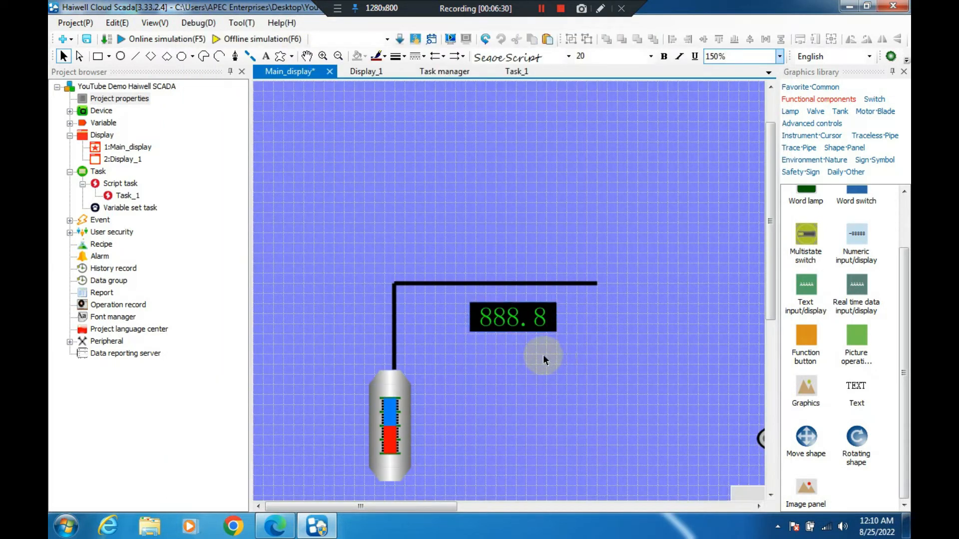
Duplicate the numeric display and place the copy directly below the original, beside the reactor tank
left_click(396, 440)
left_click(502, 327)
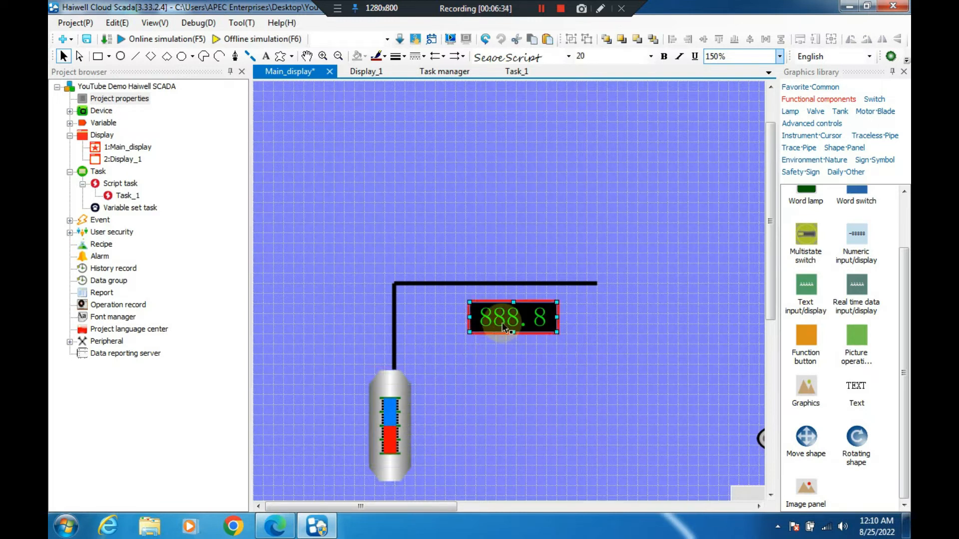
left_click_drag(502, 327, 512, 380)
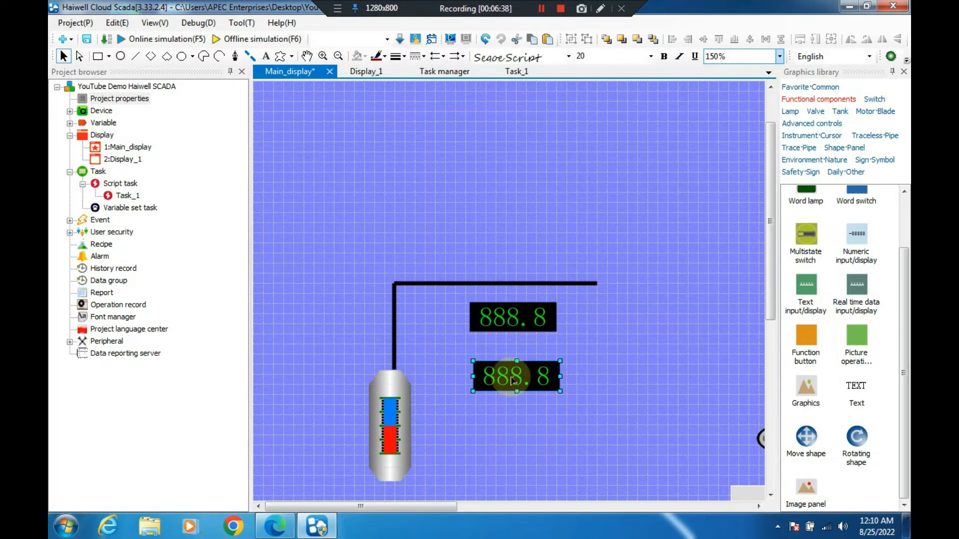
Enable input on the lower numeric display and limit its actual values to a minimum of 0 and a maximum of 100
double_click(548, 392)
left_click(211, 162)
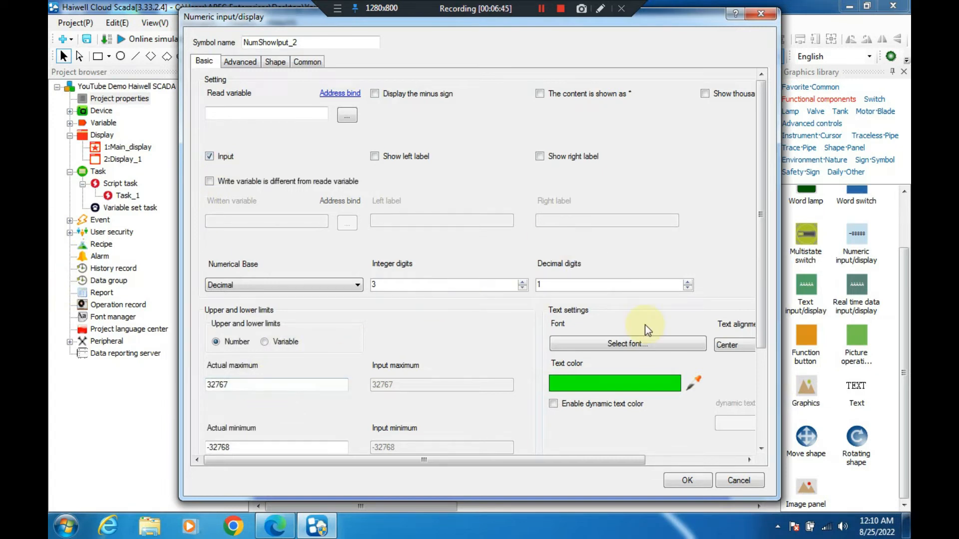
left_click_drag(246, 447, 165, 433)
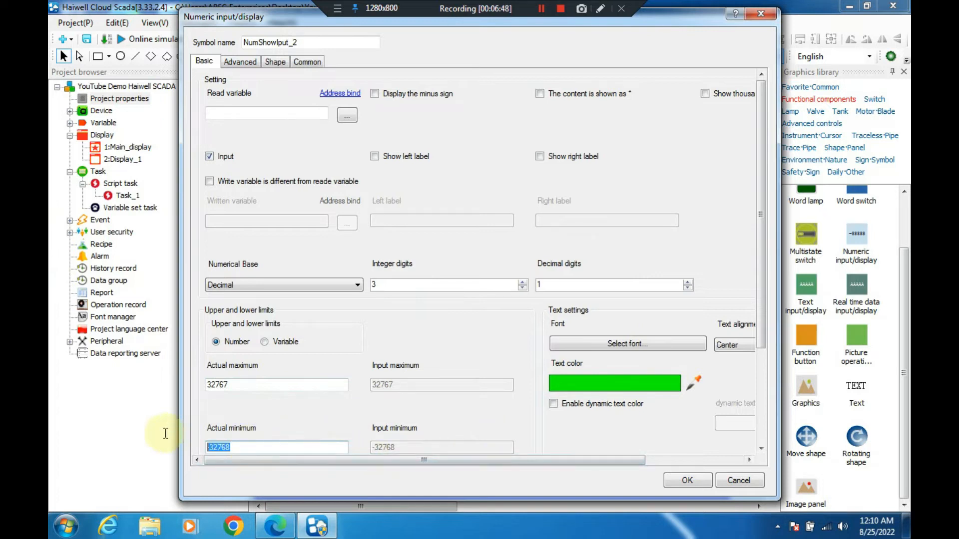
type("0")
left_click_drag(278, 385, 193, 376)
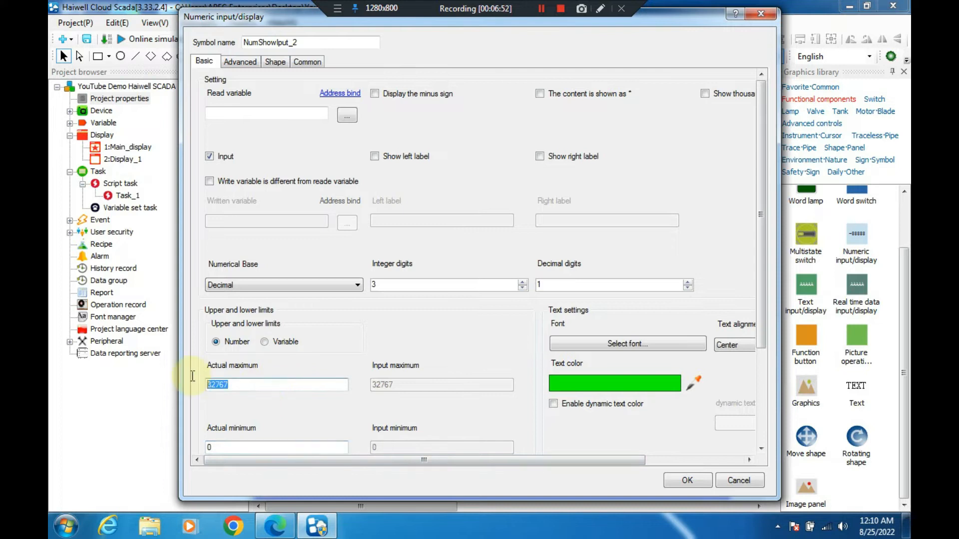
type("100")
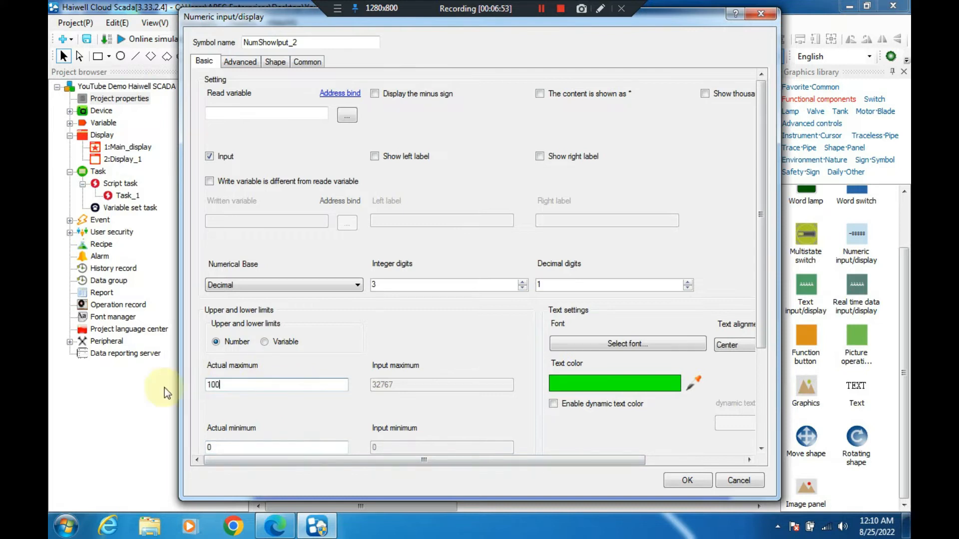
mouse_move(764, 308)
left_mouse_down()
mouse_move(764, 421)
mouse_move(754, 316)
left_mouse_up()
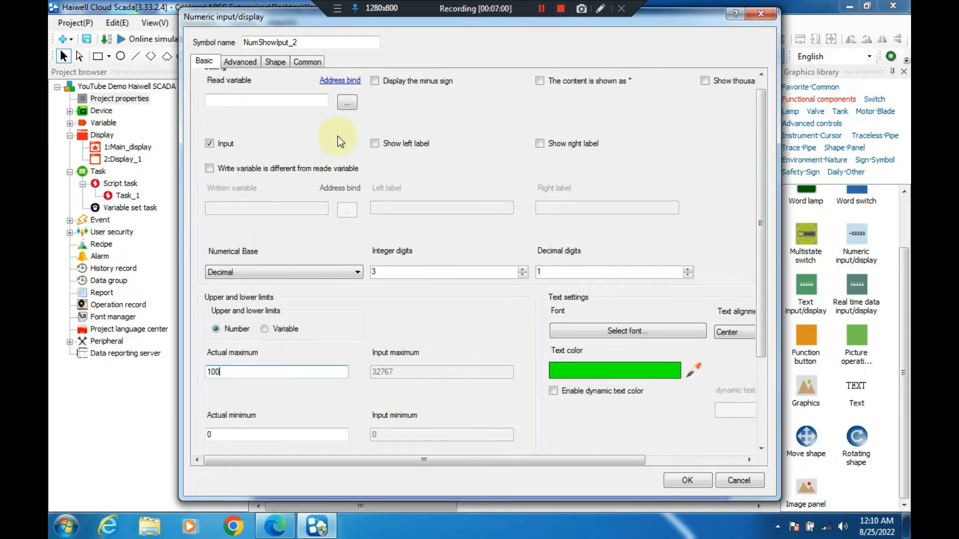
Bind the lower numeric display's read variable to Tank_LVL_LT101 from Haiwell_PLC_1 and apply the properties
left_click(348, 103)
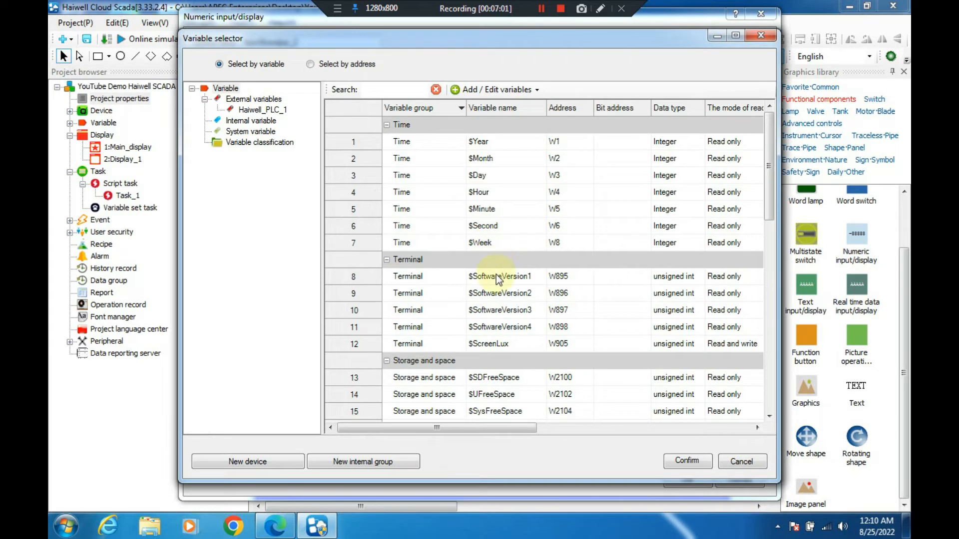
left_click(265, 109)
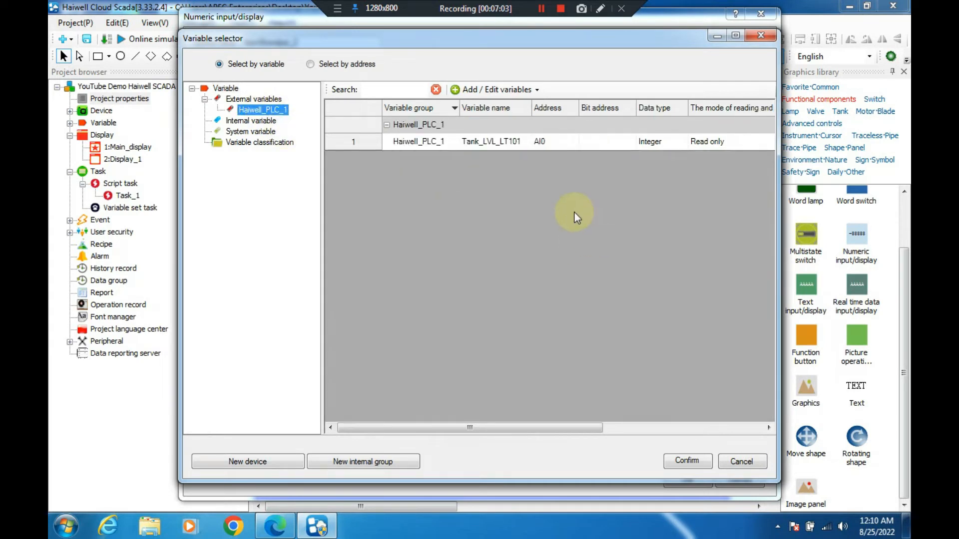
double_click(484, 143)
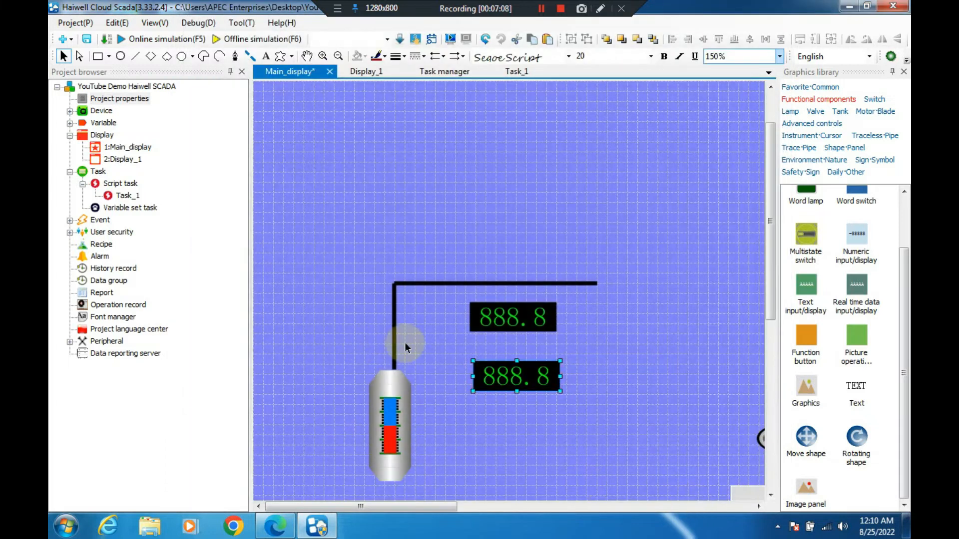
Bind the upper numeric display's read variable to Haiwell_PLC_1.Tank_LVL_LT101 and apply the properties
left_click(512, 320)
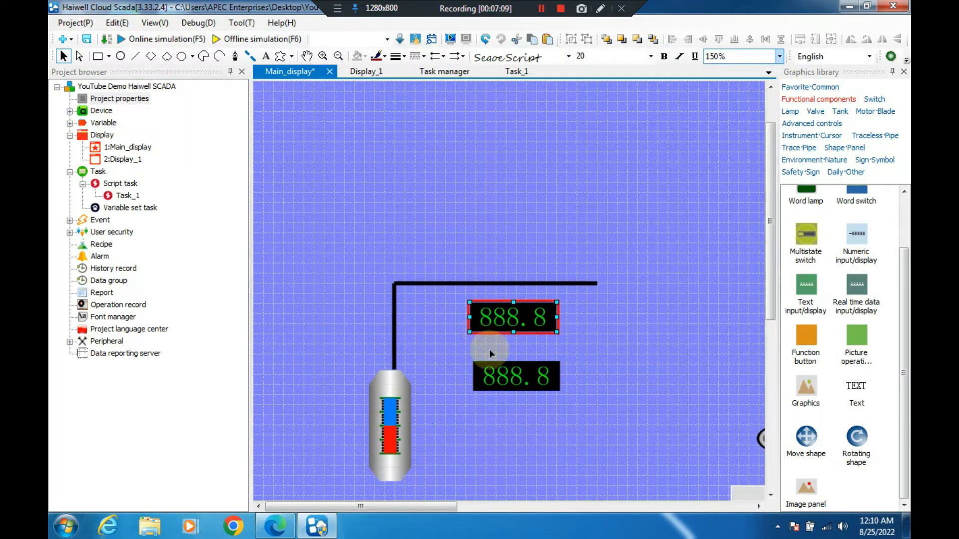
double_click(504, 319)
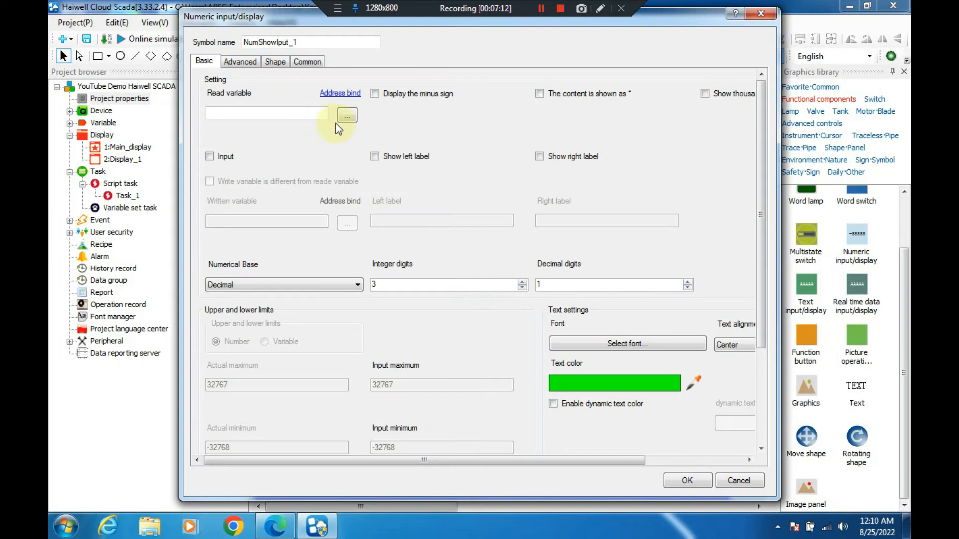
left_click(347, 115)
left_click(255, 110)
double_click(474, 141)
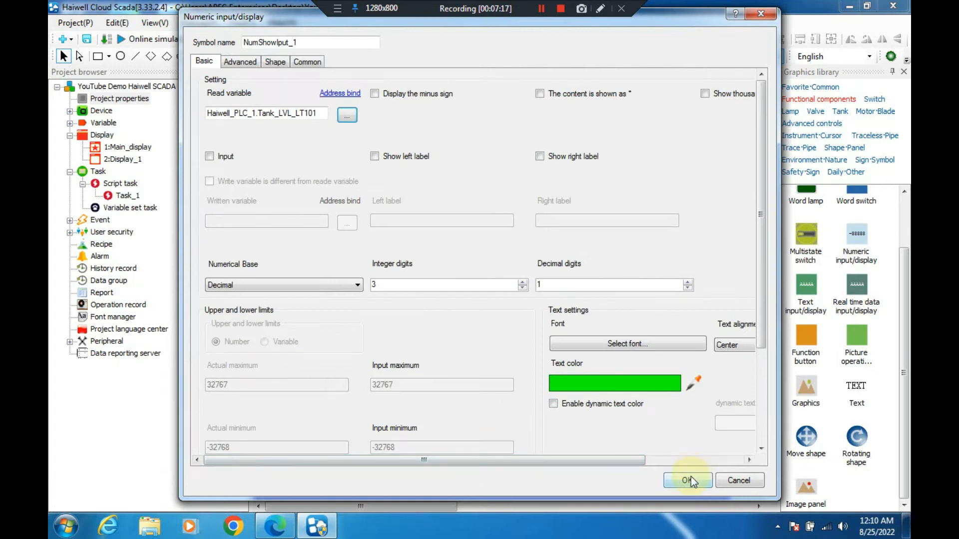
left_click(687, 479)
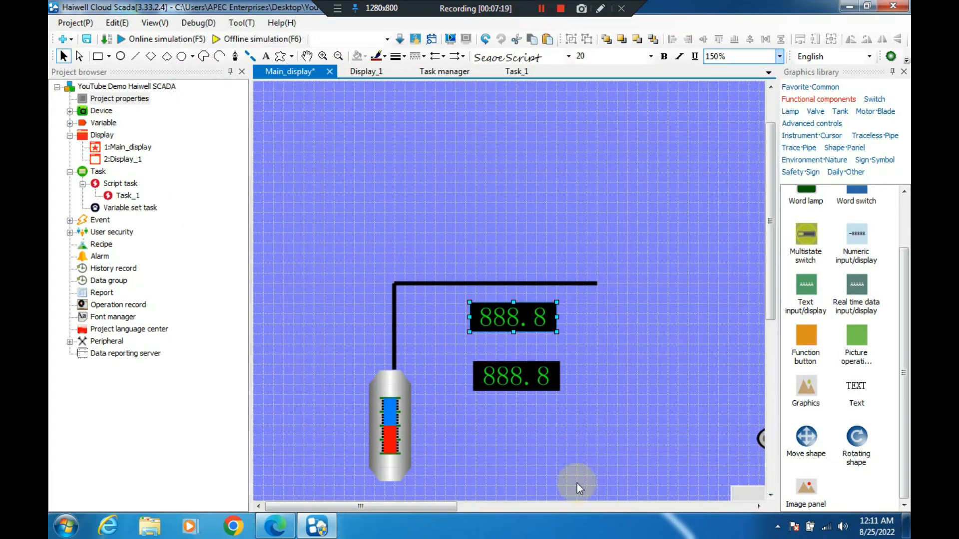
Check the read variable and value range in the reactor tank's properties
left_click(387, 434)
double_click(387, 433)
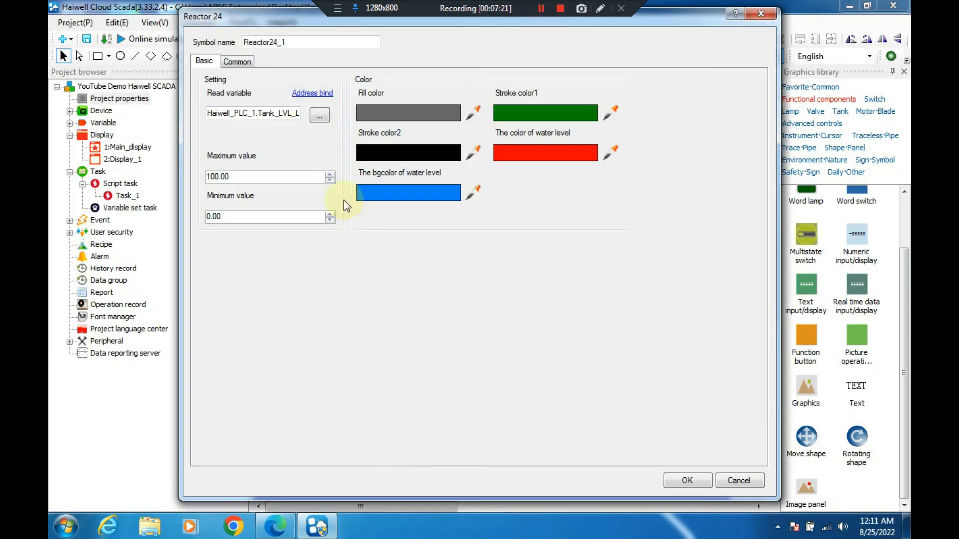
left_click(316, 118)
left_click(687, 479)
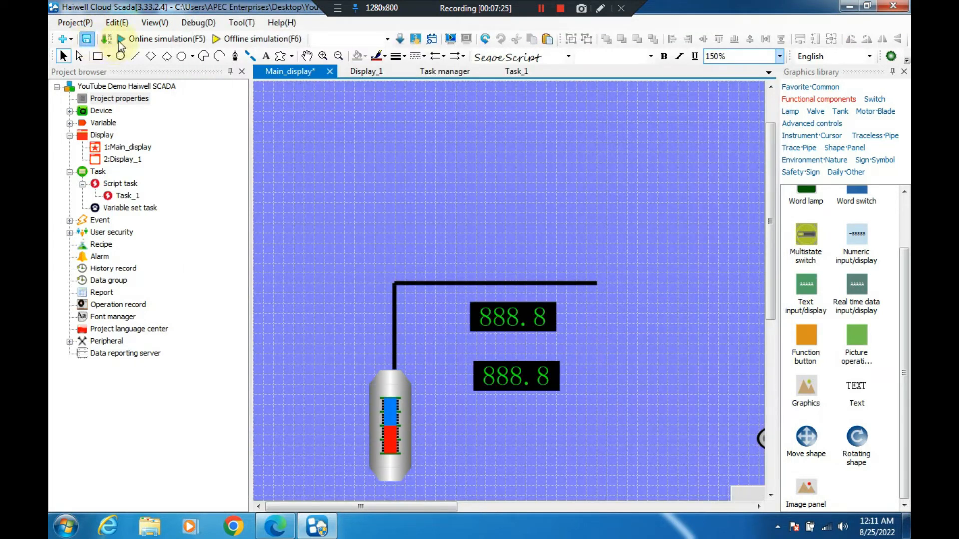
Save the project and start the offline simulation, postponing the software registration
left_click(243, 40)
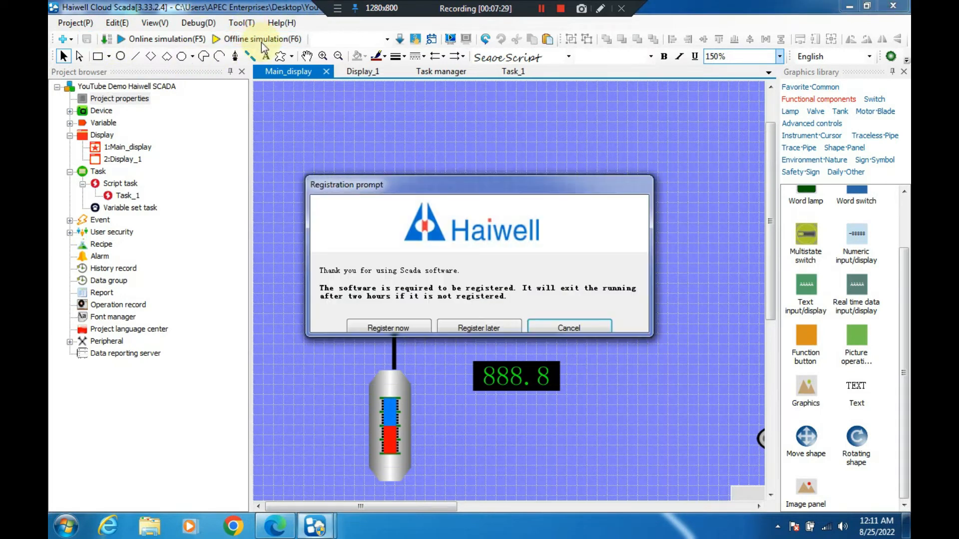
left_click(477, 328)
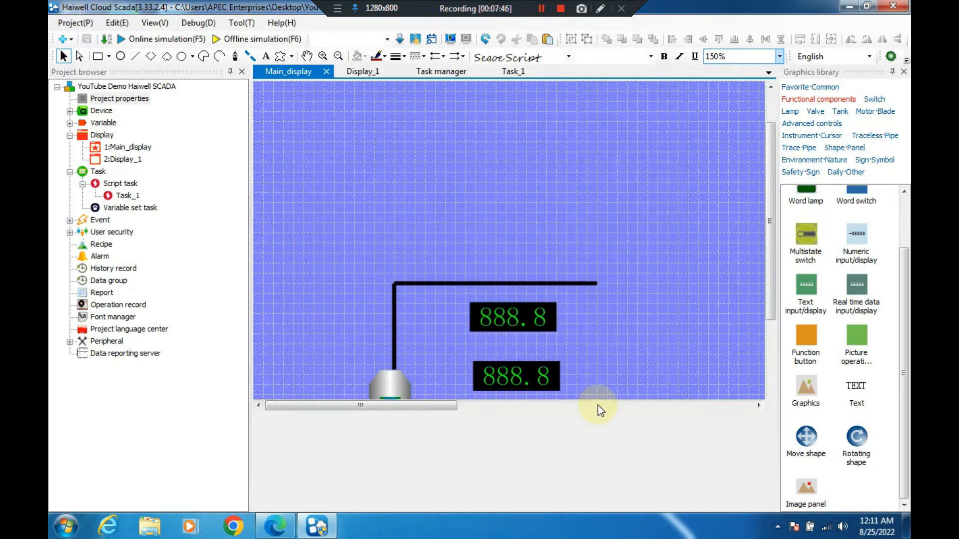
left_click(528, 326)
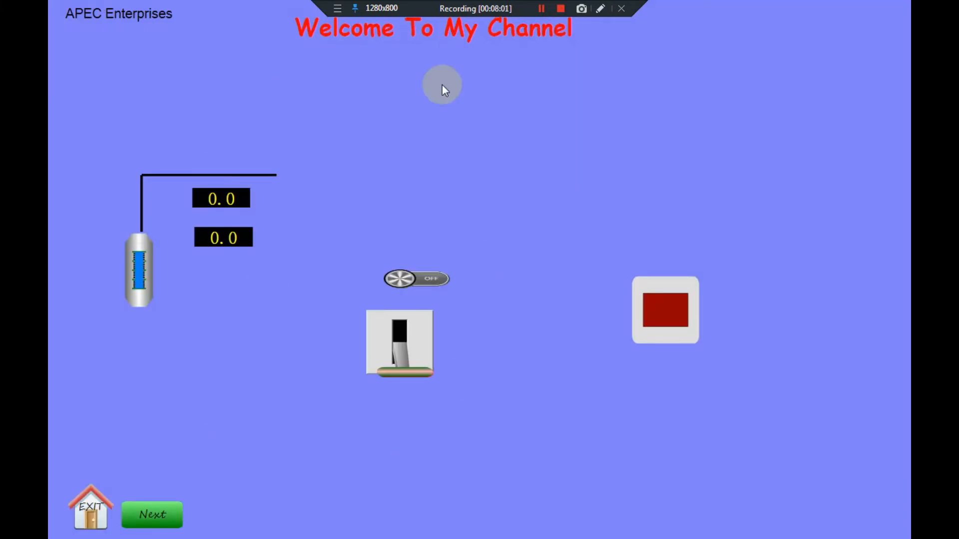
Switch to the next display in the running simulation and return to the main display
left_click(125, 519)
left_click(544, 285)
left_click(148, 503)
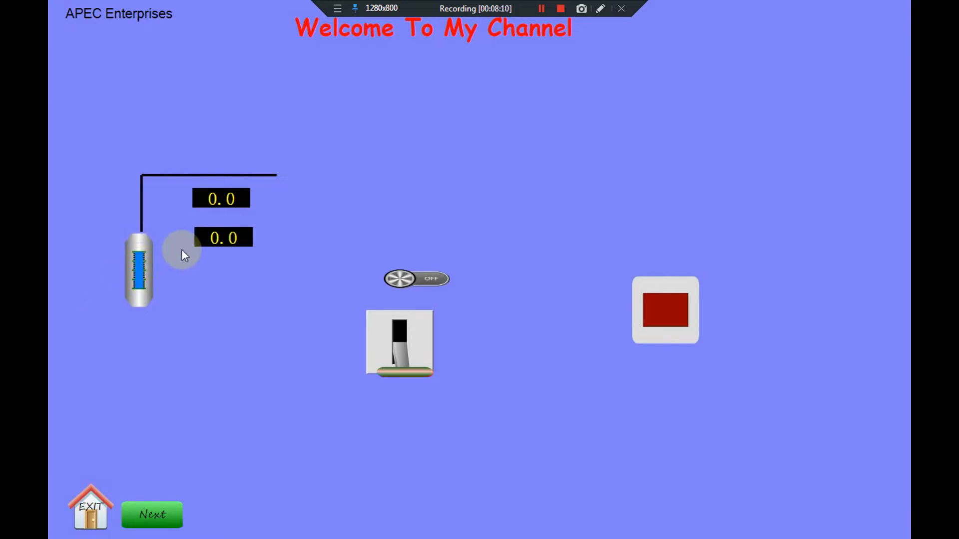
Try to enter the value 5 in the lower numeric display of the running simulation
left_click(230, 241)
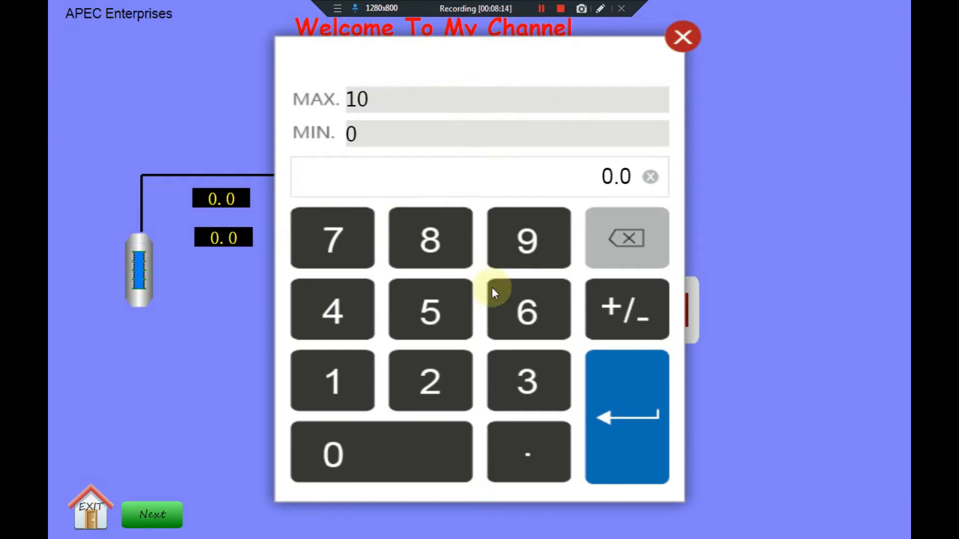
left_click(638, 231)
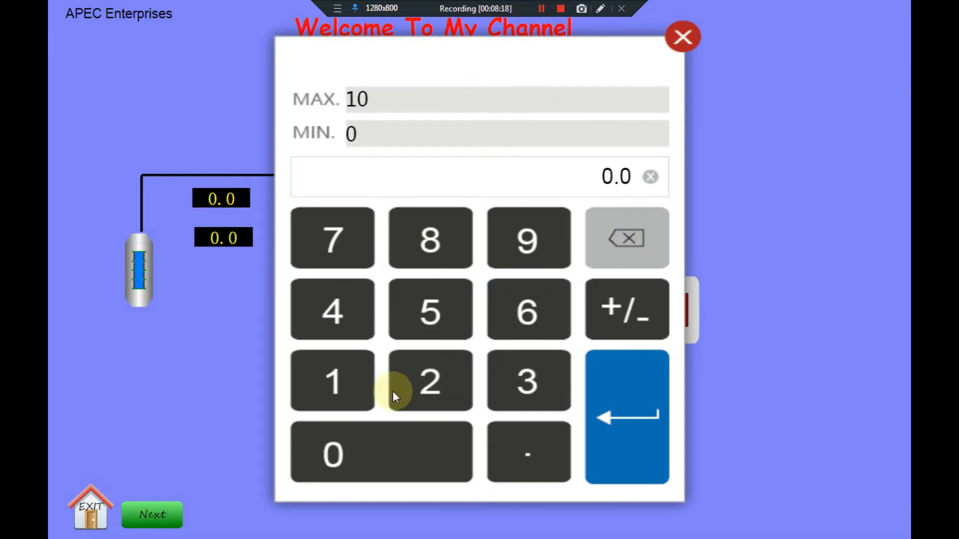
left_click(430, 319)
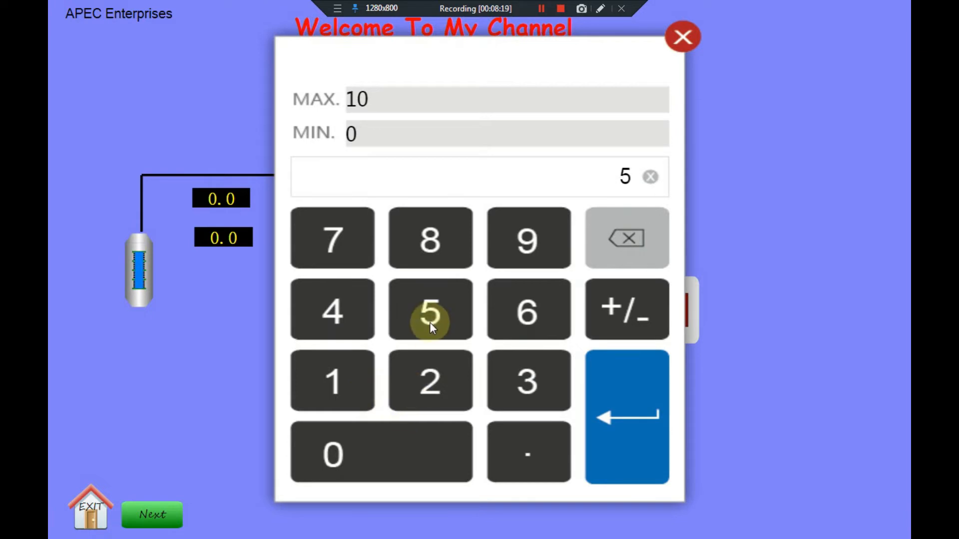
left_click(625, 420)
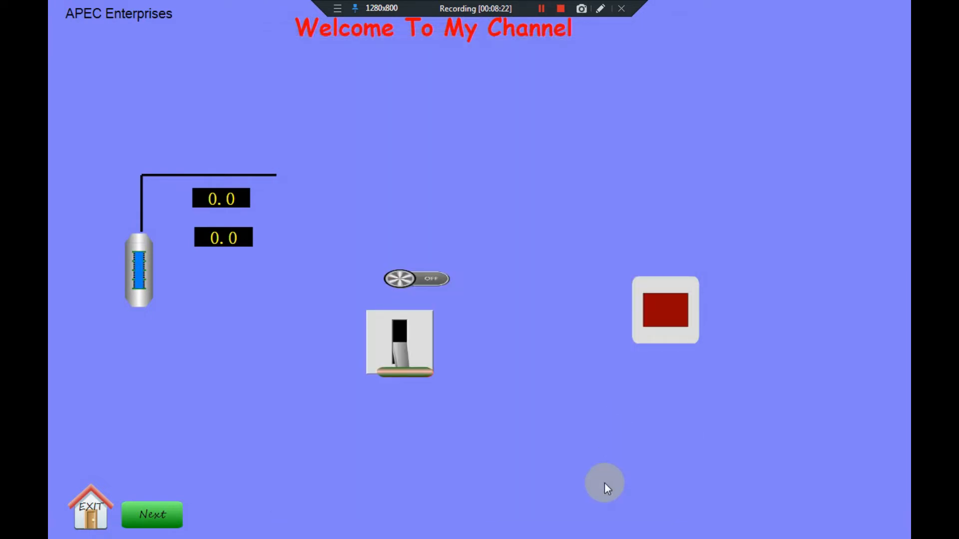
Try to enter the value 10 in the lower numeric display of the running simulation
left_click(225, 237)
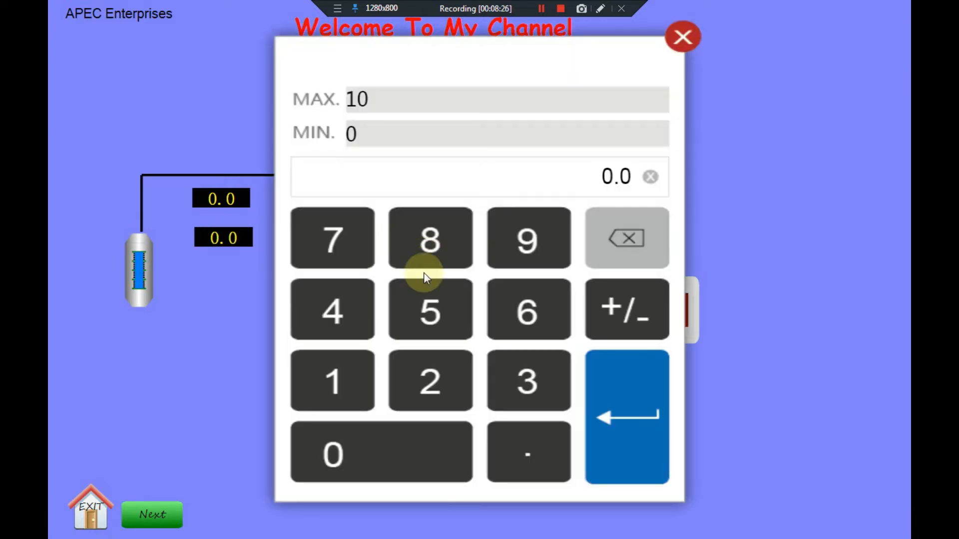
left_click(320, 385)
left_click(348, 456)
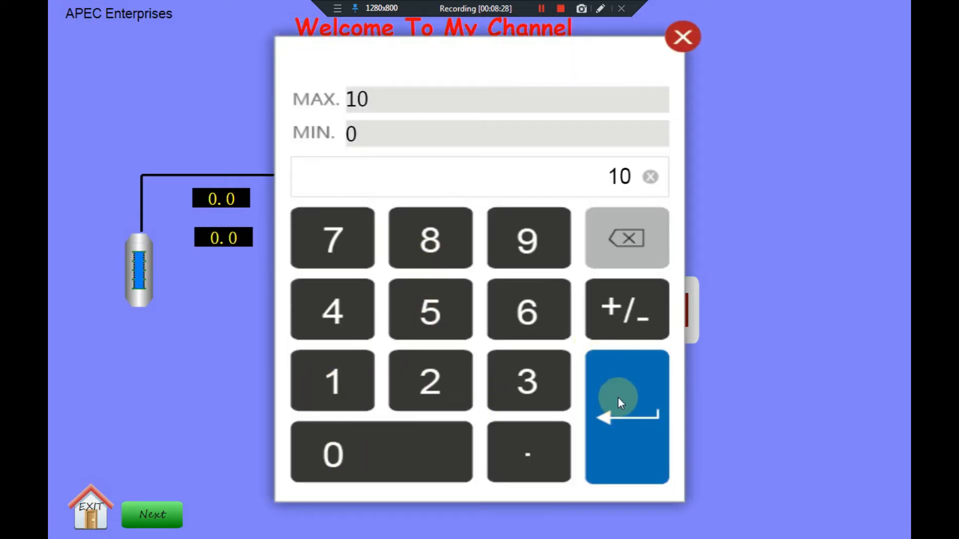
left_click(618, 397)
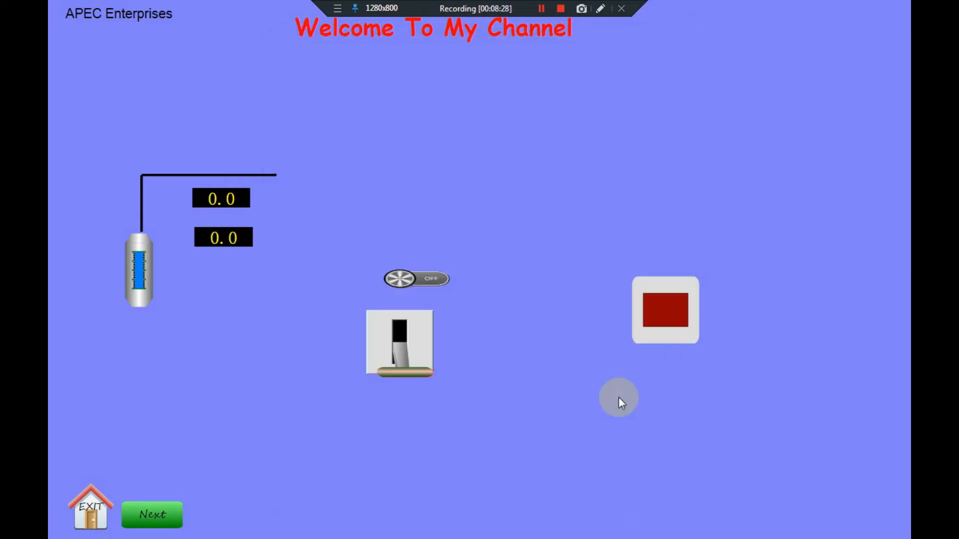
Try the value 100 in the lower numeric display, dismiss the keypad without submitting it and exit the simulation
left_click(227, 239)
left_click(335, 387)
left_click(352, 438)
left_click(352, 437)
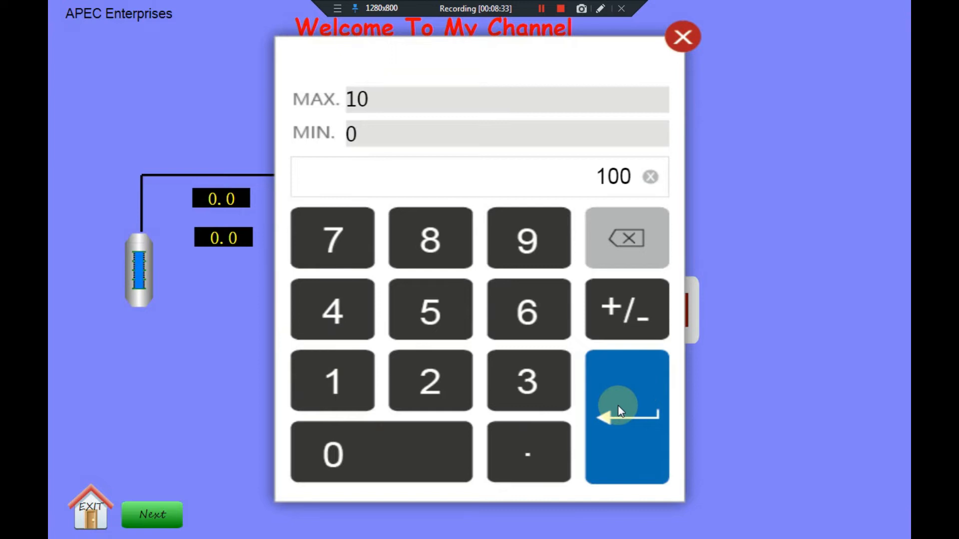
left_click(682, 37)
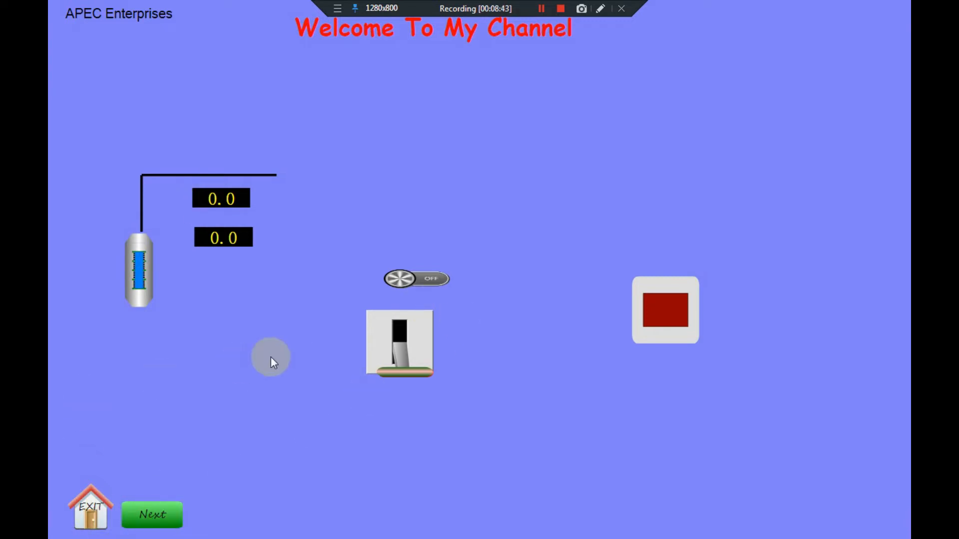
key("alt+F4")
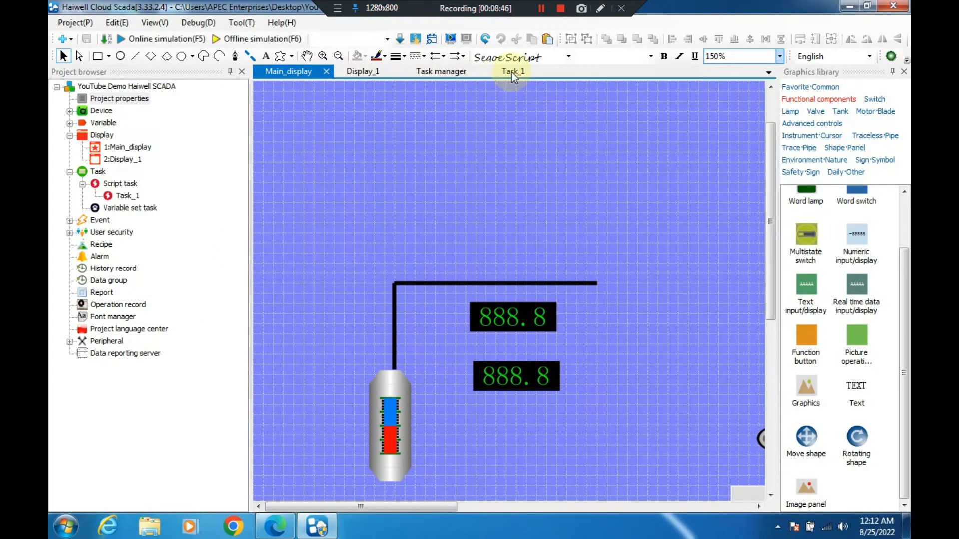
Examine the read/write mode of Tank_LVL_LT101 among the external variables, then close the variable manager
left_click(103, 125)
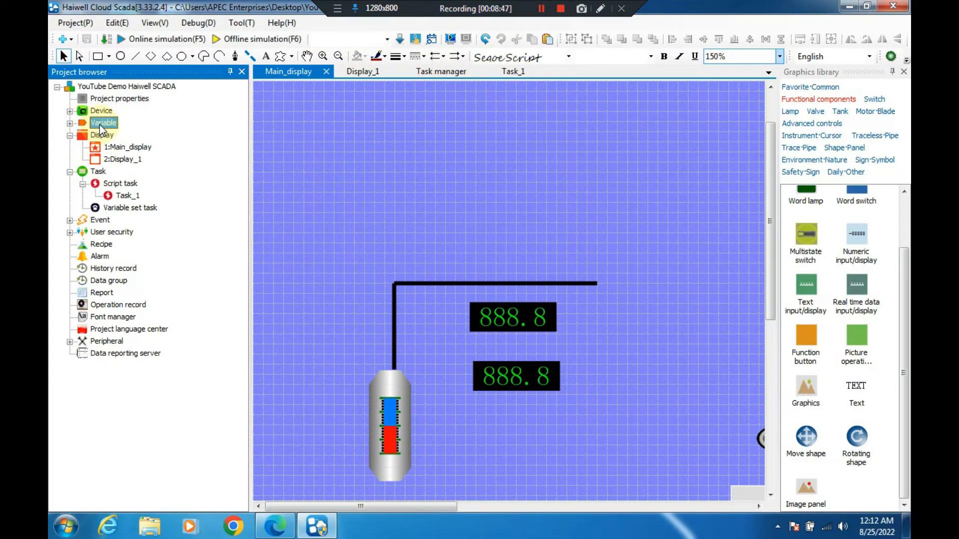
double_click(102, 125)
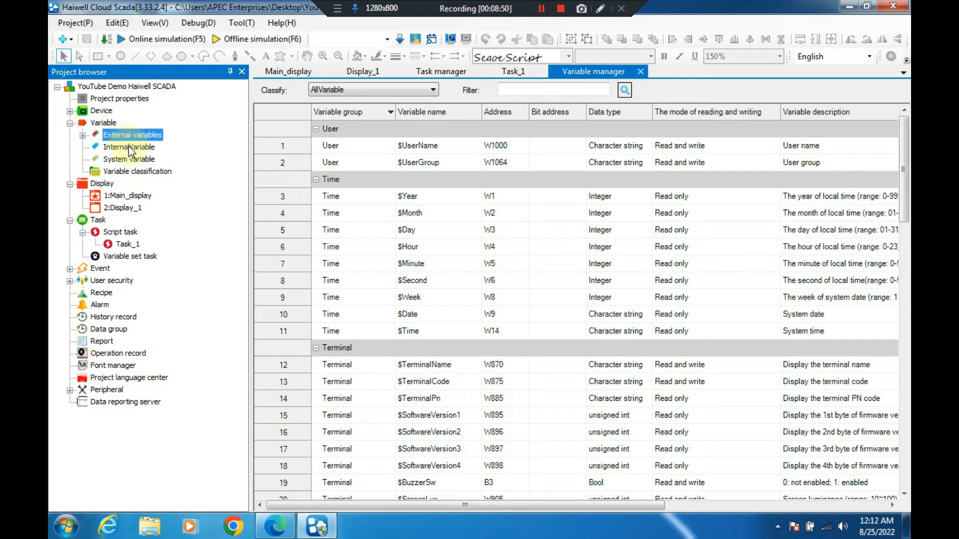
double_click(128, 138)
left_click(134, 148)
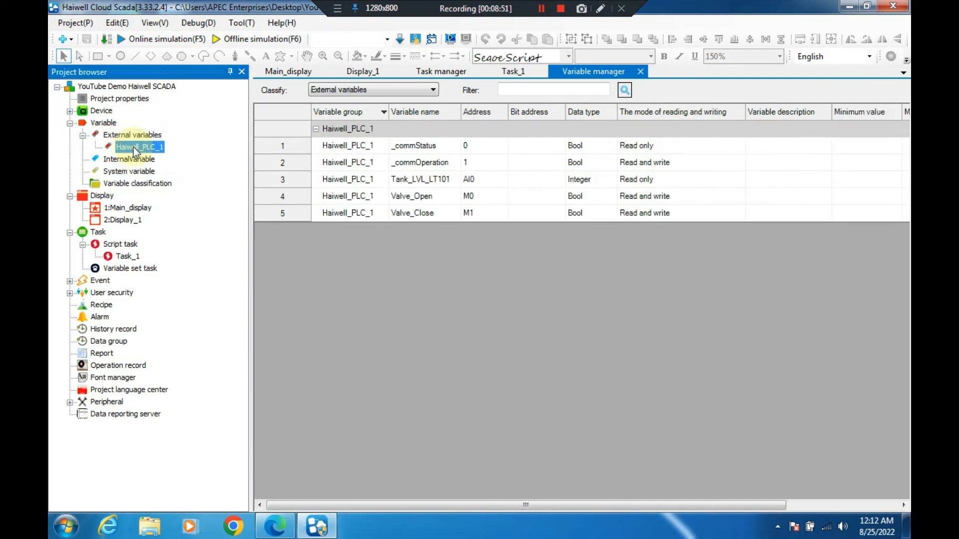
left_click(424, 181)
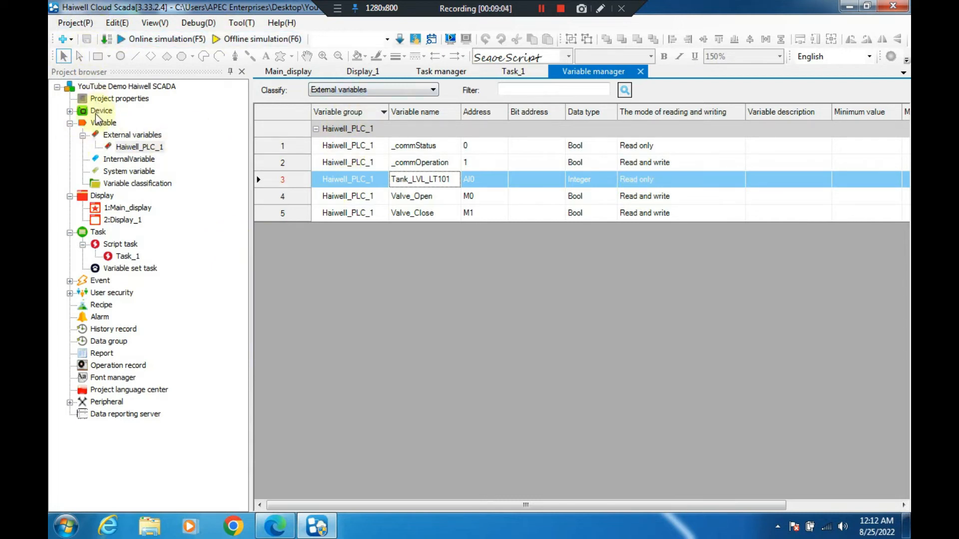
left_click(124, 148)
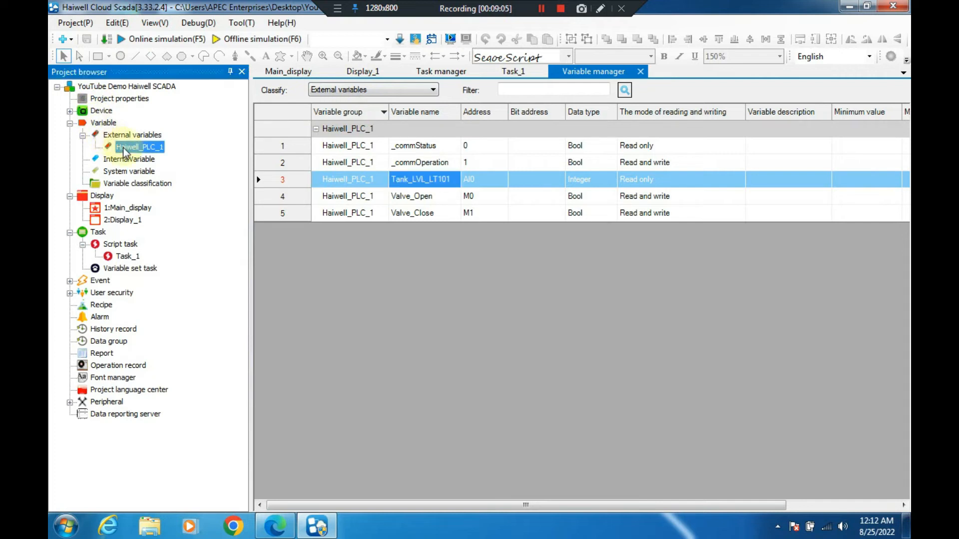
left_click(640, 71)
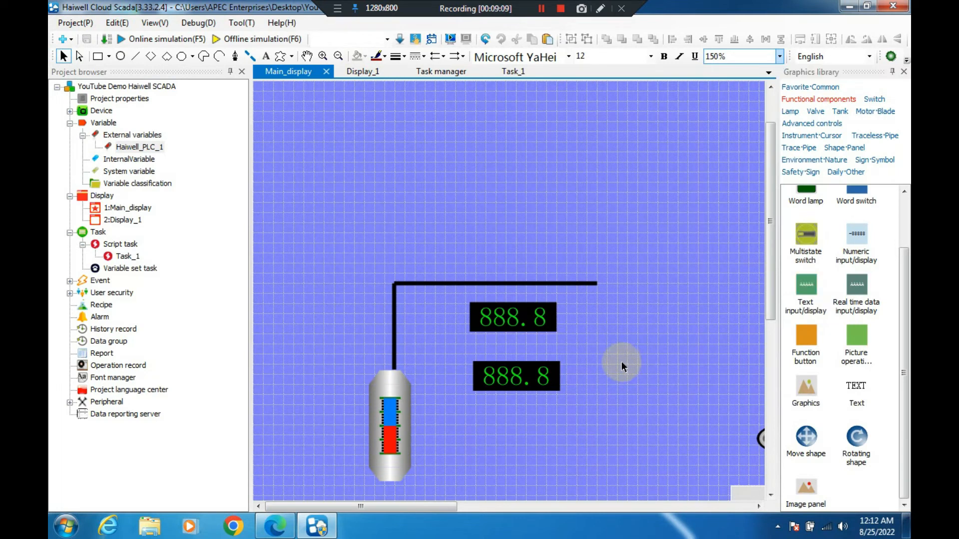
Check the read variable in the upper numeric display's properties and close them without changes
left_click(515, 321)
left_click(480, 325)
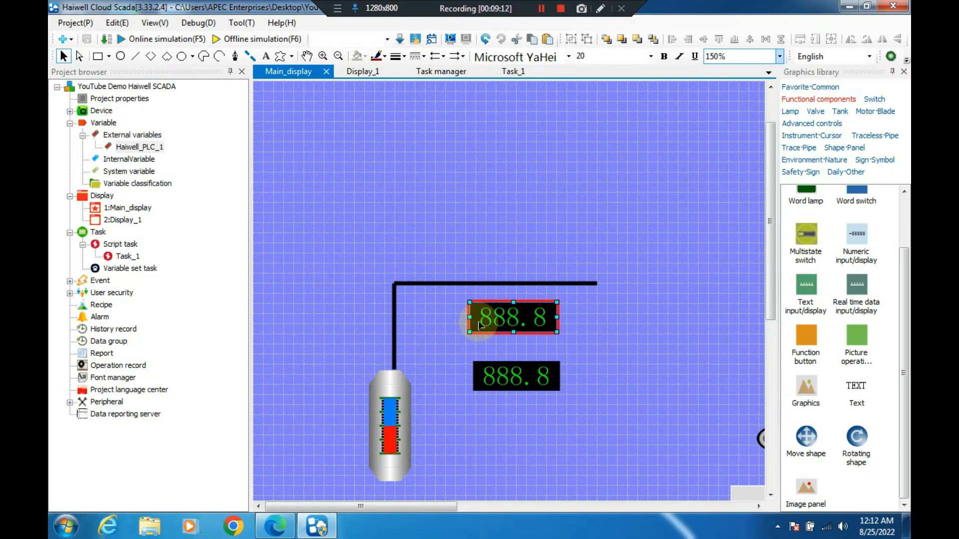
double_click(483, 323)
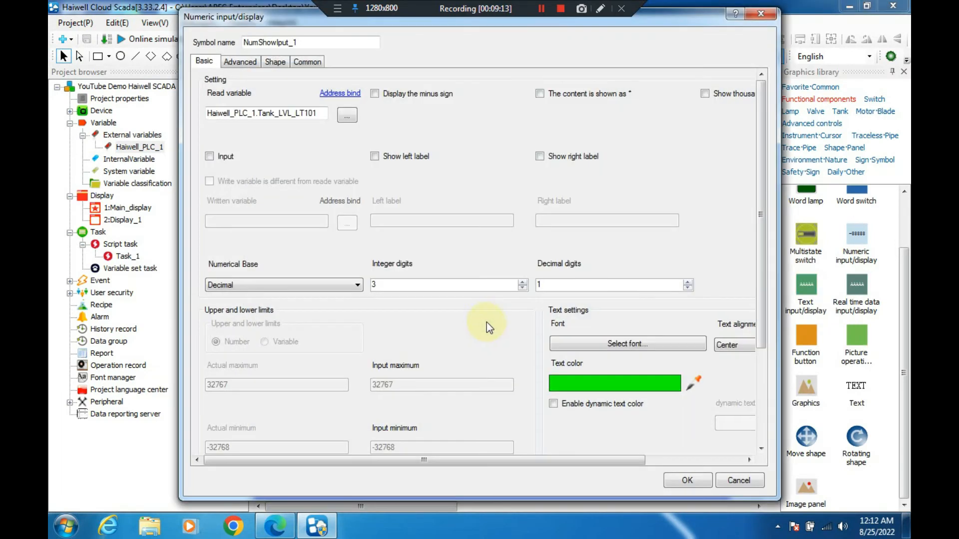
left_click(742, 474)
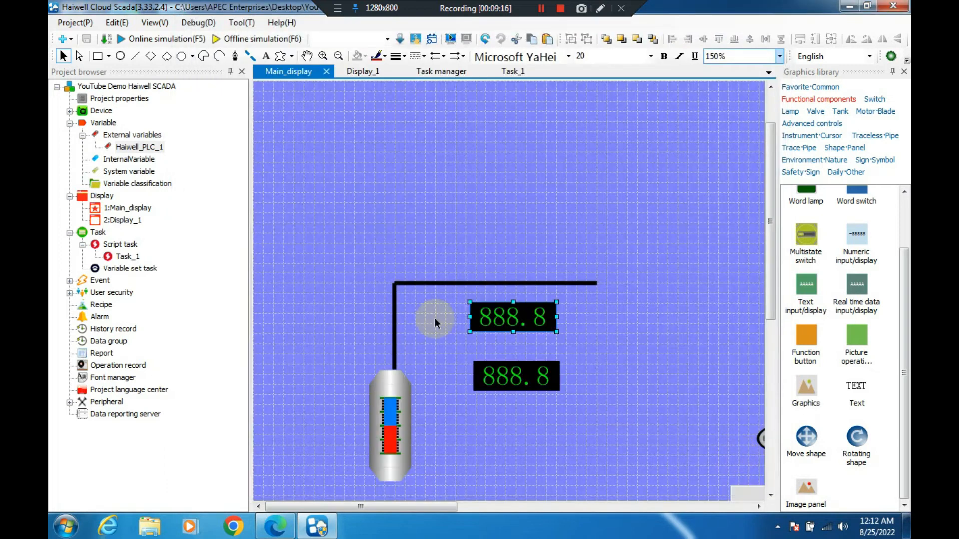
Open the Haiwell_PLC_1 external variable table and add a variable named Demo_signal
left_click(137, 136)
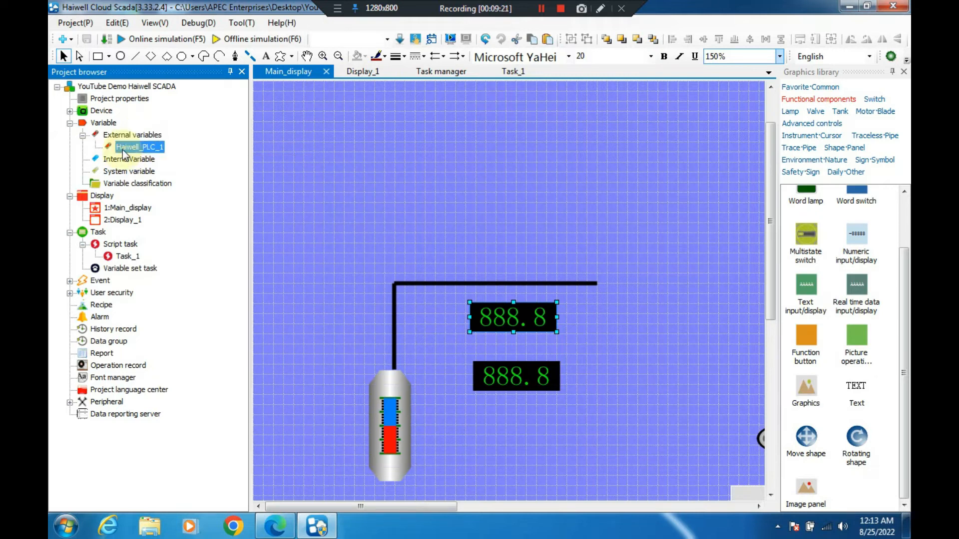
right_click(124, 149)
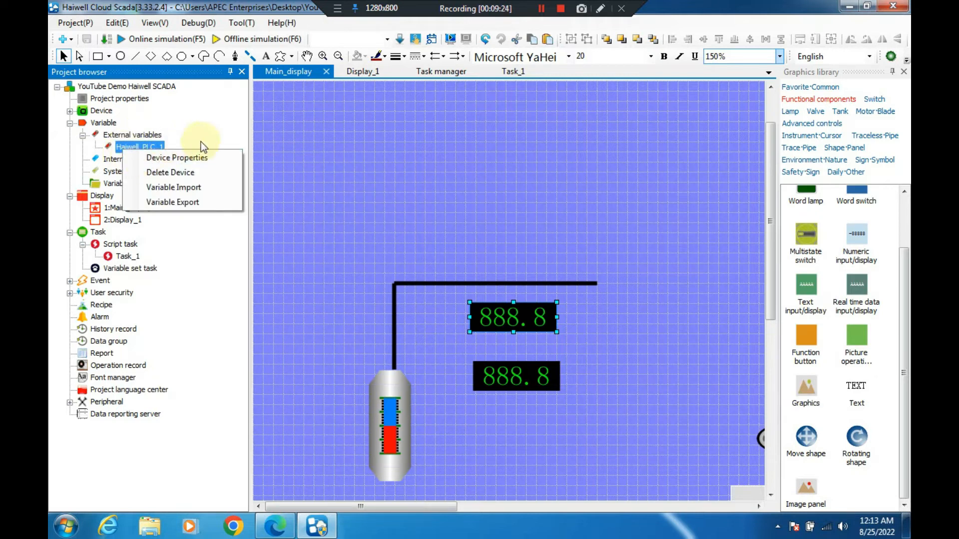
left_click(142, 148)
double_click(140, 148)
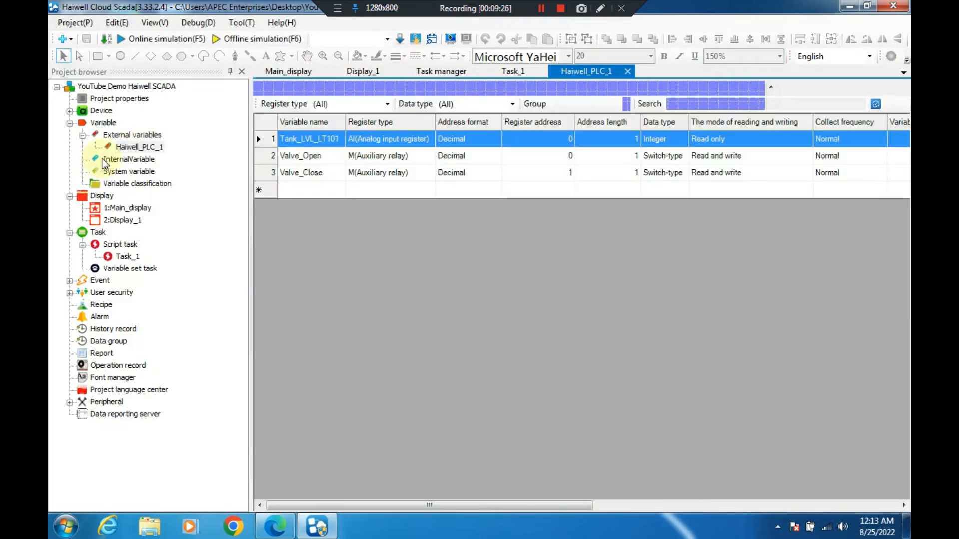
left_click(308, 192)
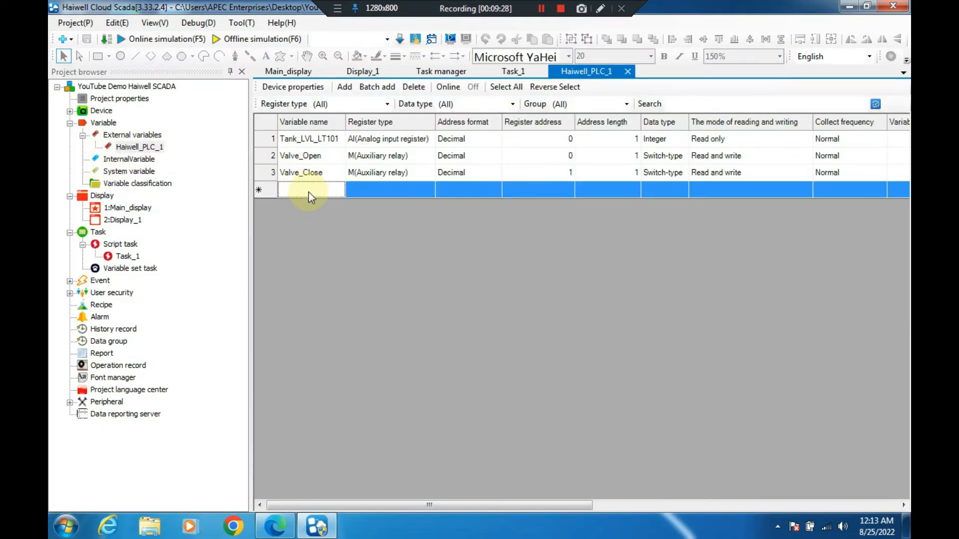
type("DEmo")
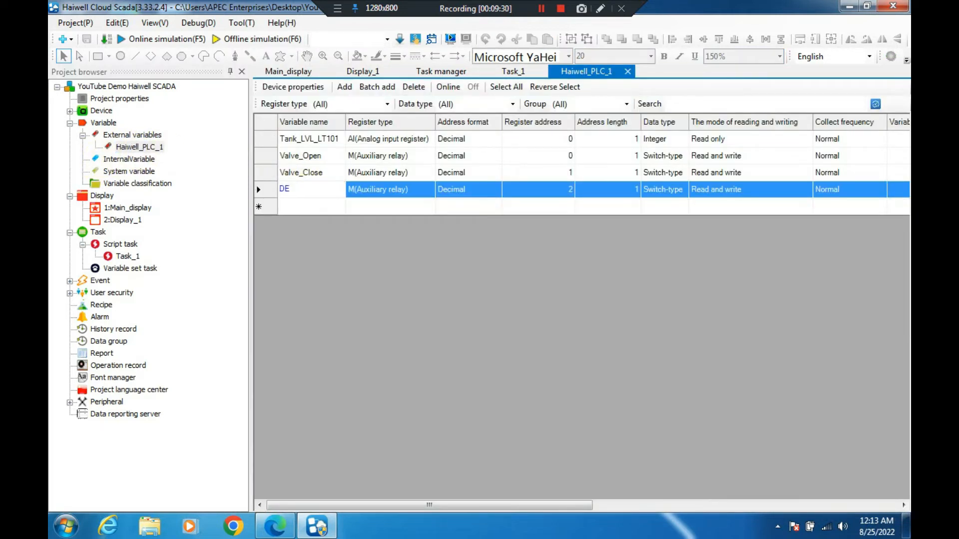
key("BackSpace")
key("BackSpace")
key("BackSpace")
type("emo_signal")
Set the register type of Demo_signal to V(Internal data register)
left_click(388, 187)
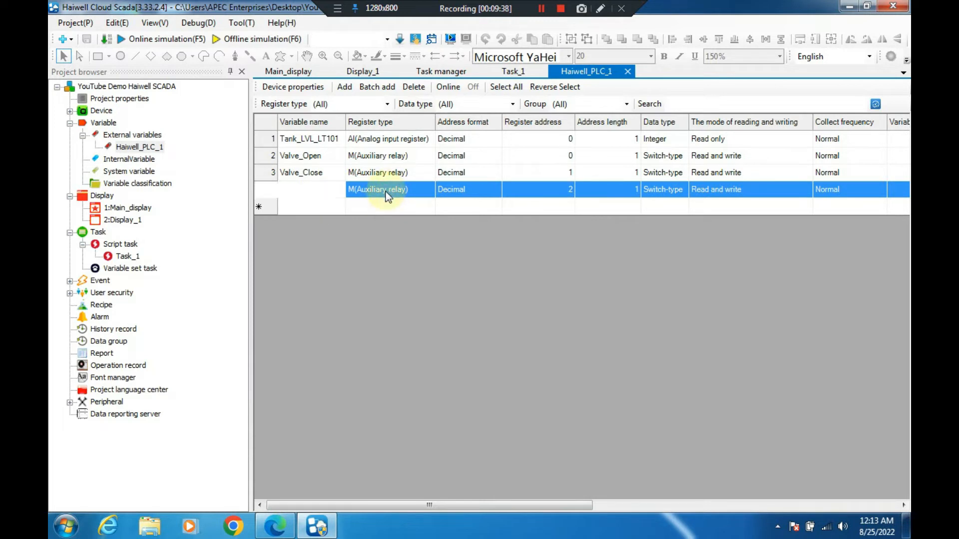
left_click(390, 194)
left_click(429, 190)
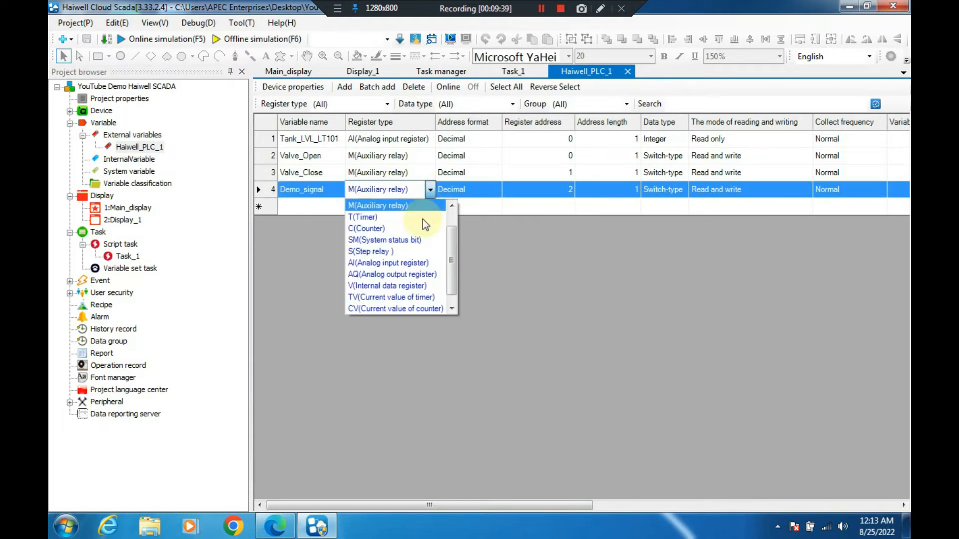
left_click(431, 284)
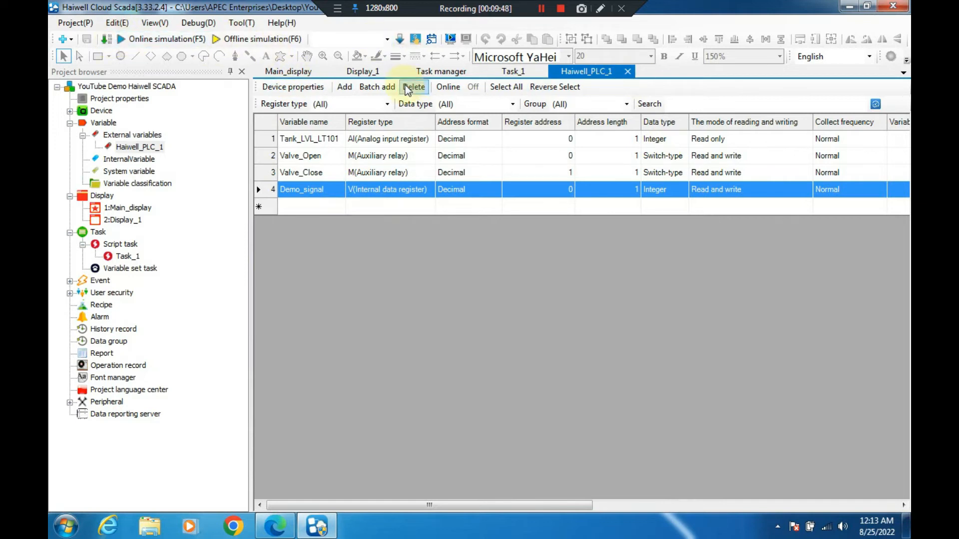
Bind the main display's upper numeric display to the read variable Haiwell_PLC_1.Demo_signal and apply the properties
left_click(346, 70)
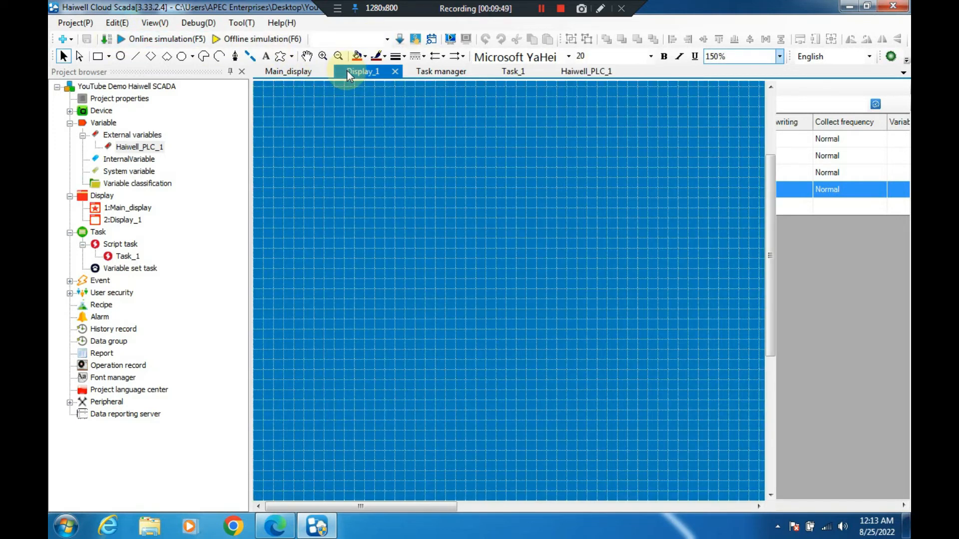
left_click(310, 70)
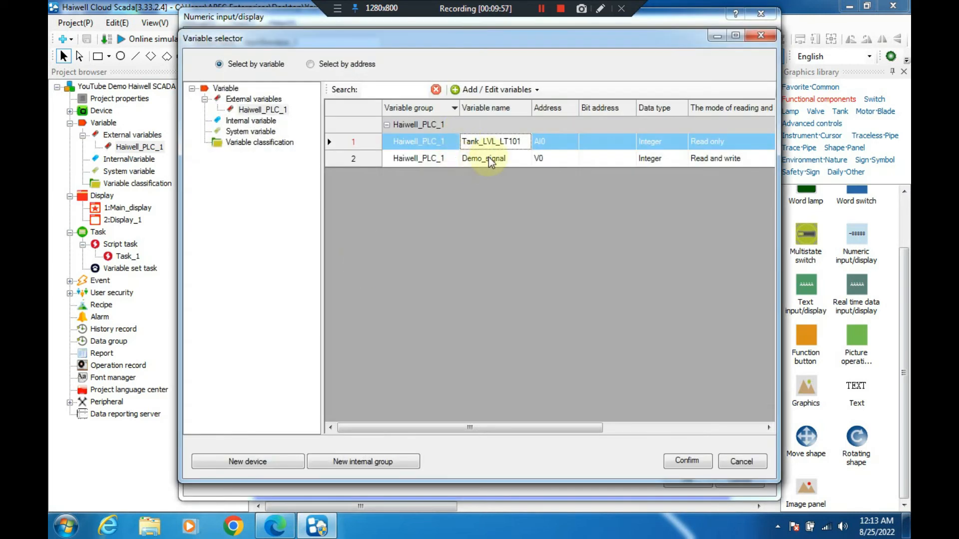
left_click(490, 160)
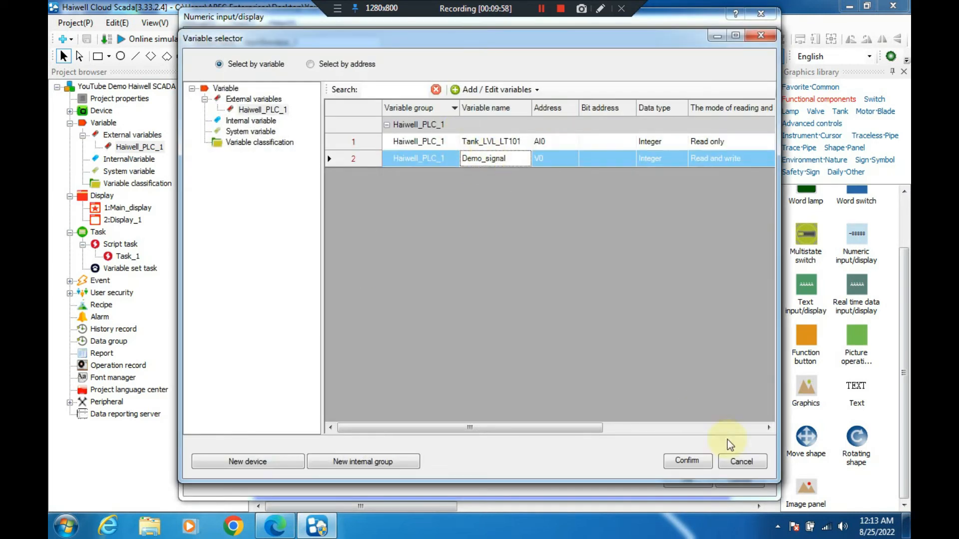
left_click(680, 462)
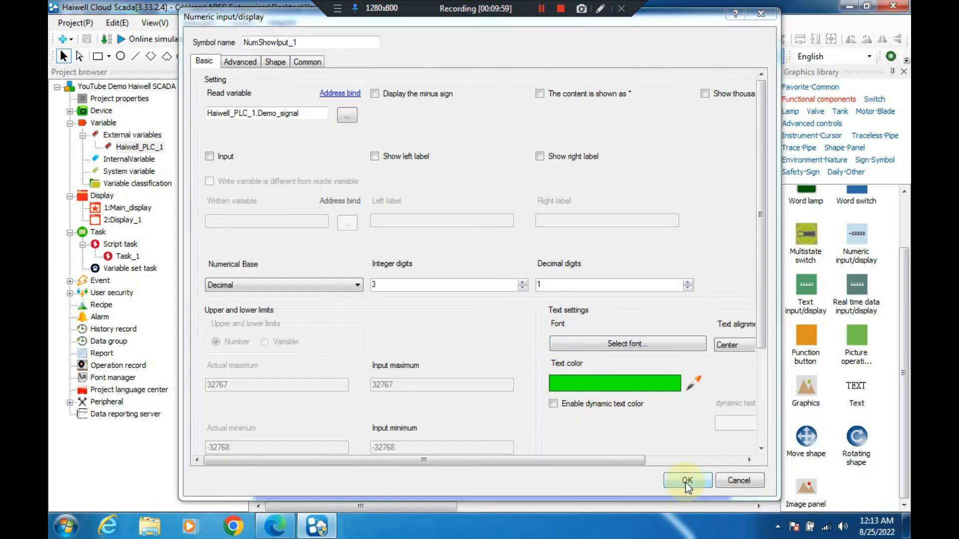
left_click(687, 481)
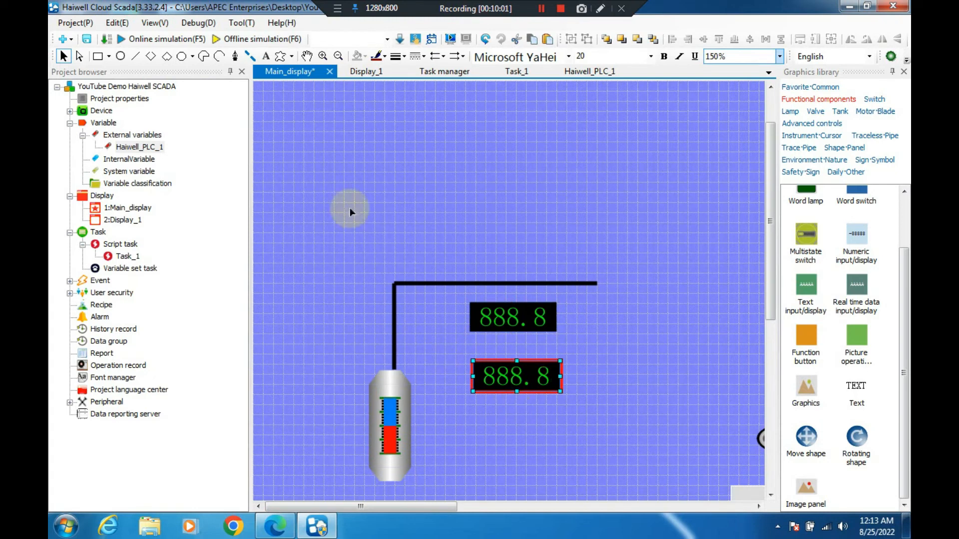
Bind the lower numeric display's read variable to Haiwell_PLC_1.Demo_signal and apply the properties
double_click(412, 158)
left_click(349, 120)
left_click(460, 156)
double_click(470, 160)
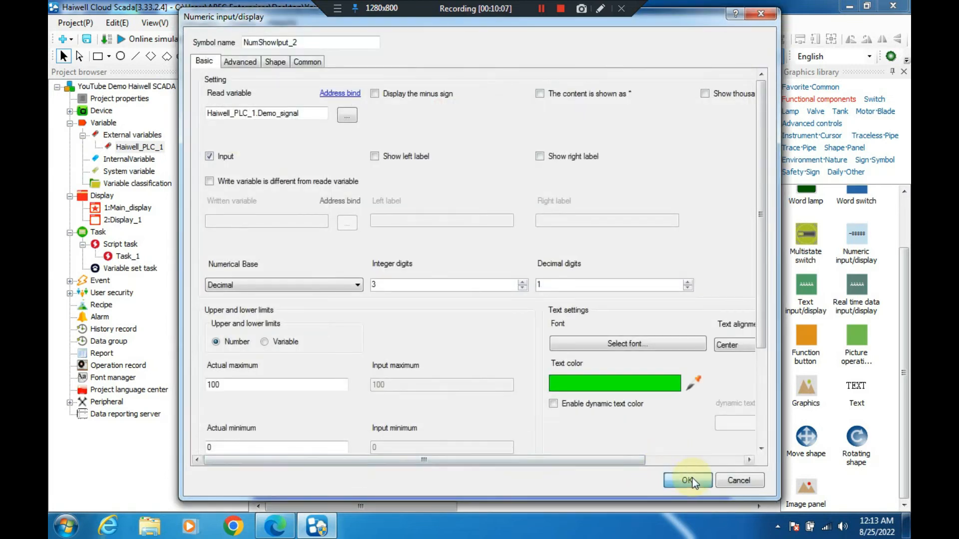
left_click(688, 480)
Bind the reactor tank's read variable to Haiwell_PLC_1.Demo_signal and apply the properties
left_click(390, 423)
double_click(389, 423)
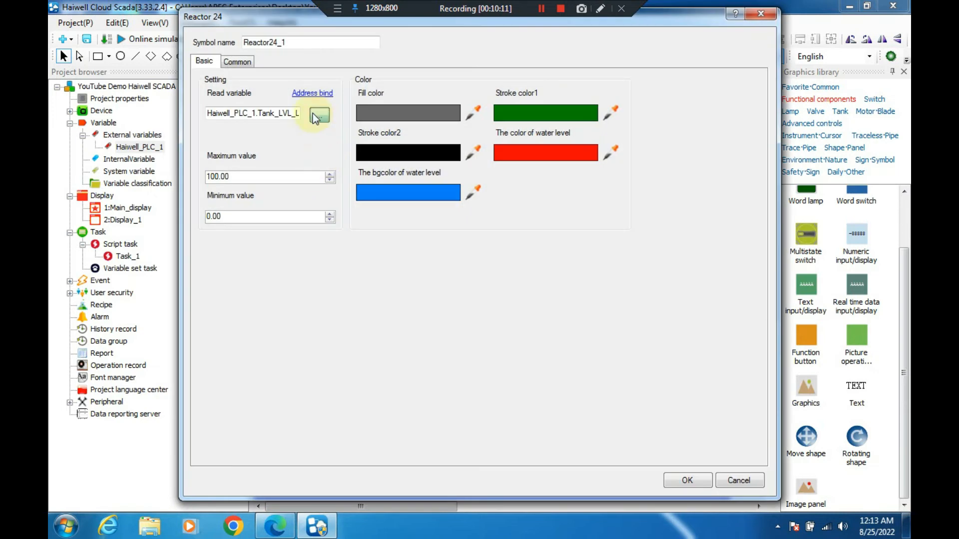
left_click(318, 114)
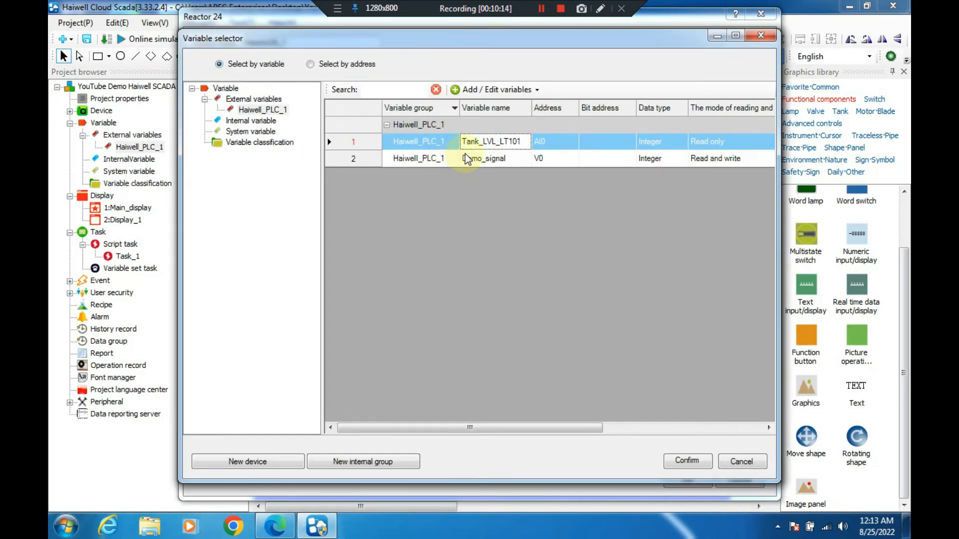
left_click(466, 159)
left_click(688, 462)
left_click(682, 480)
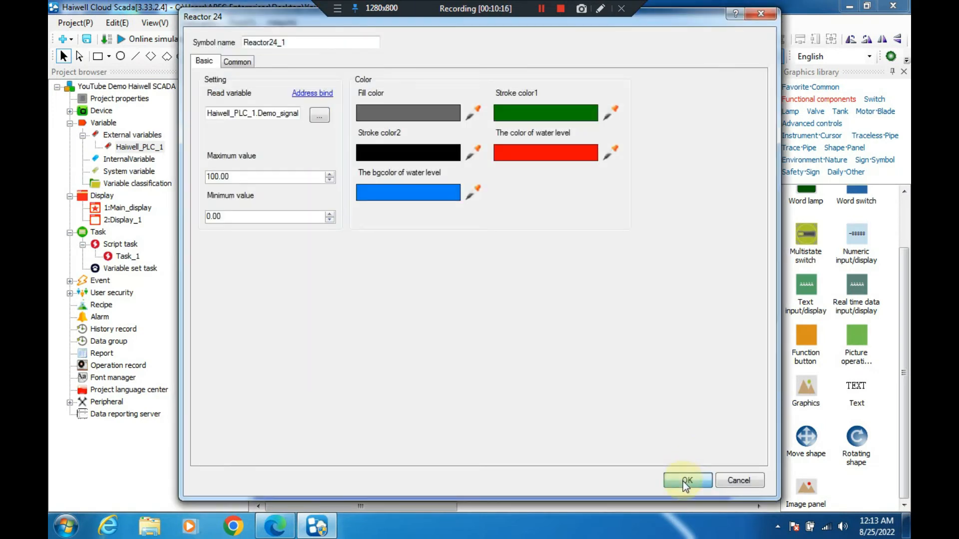
Set the upper numeric display's integer digits to 4 and apply the properties
left_click(505, 319)
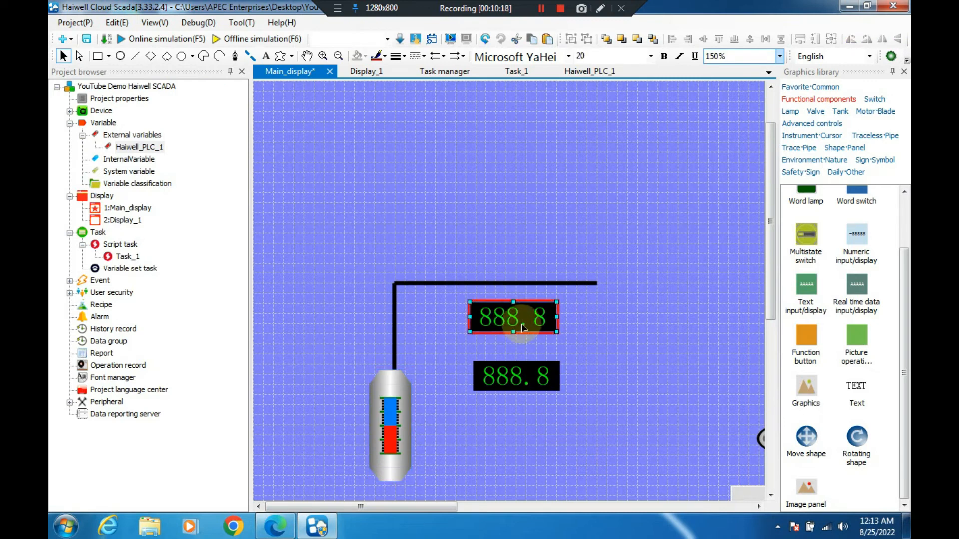
double_click(505, 320)
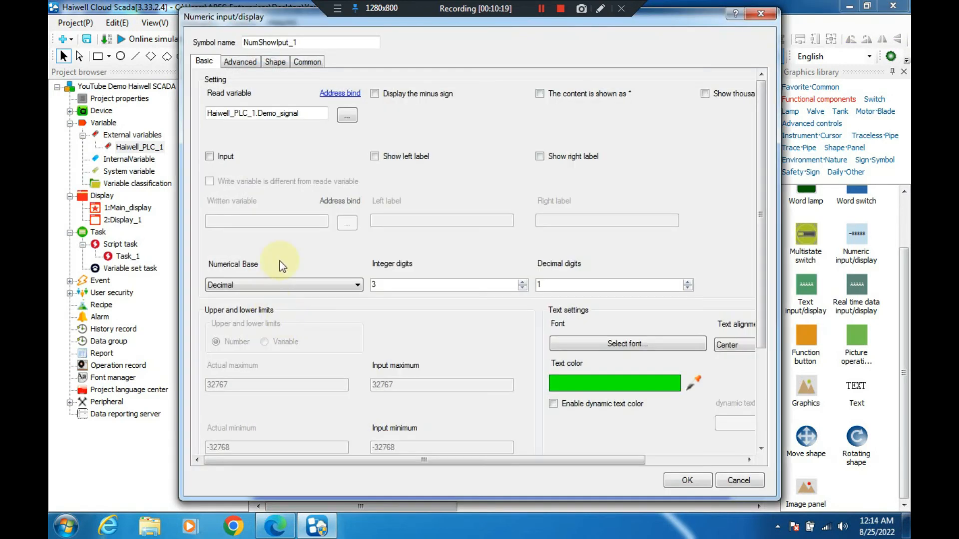
left_click(522, 282)
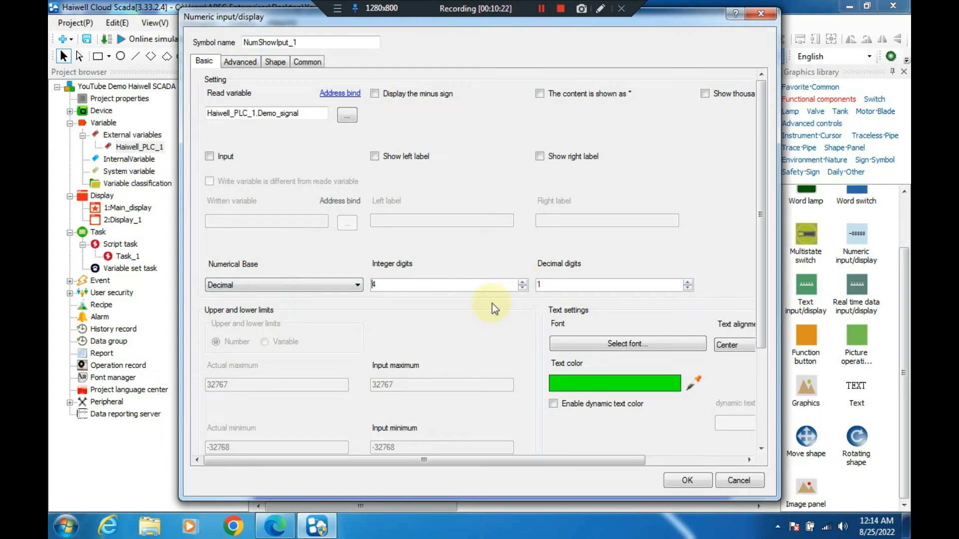
left_click(688, 479)
Set the lower numeric display's actual maximum to 1000 and apply the properties
left_click(533, 387)
double_click(554, 387)
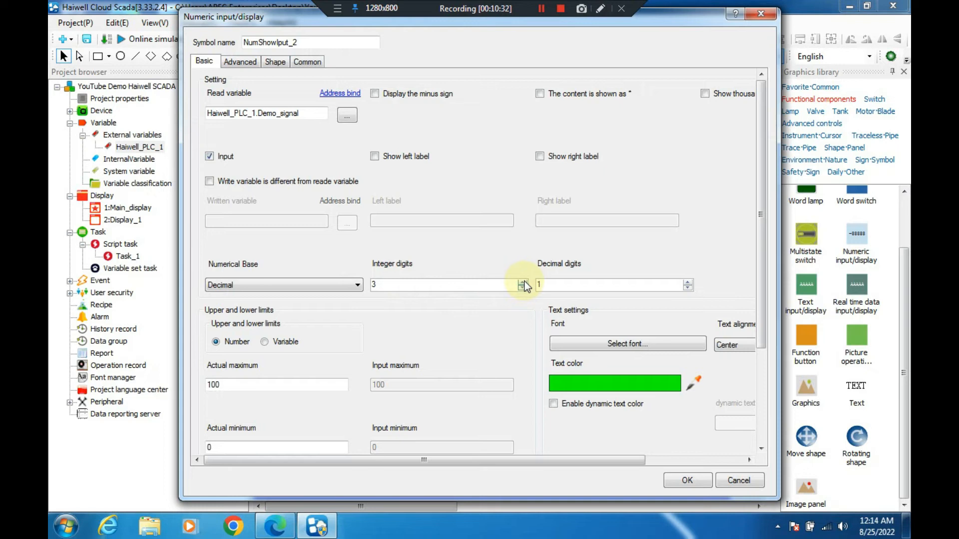
left_click(267, 387)
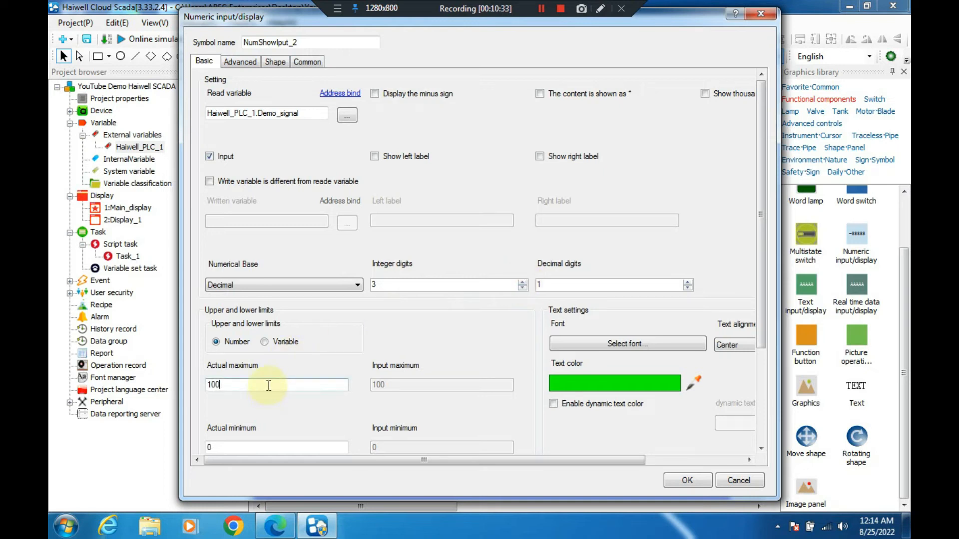
type("0")
left_click(684, 480)
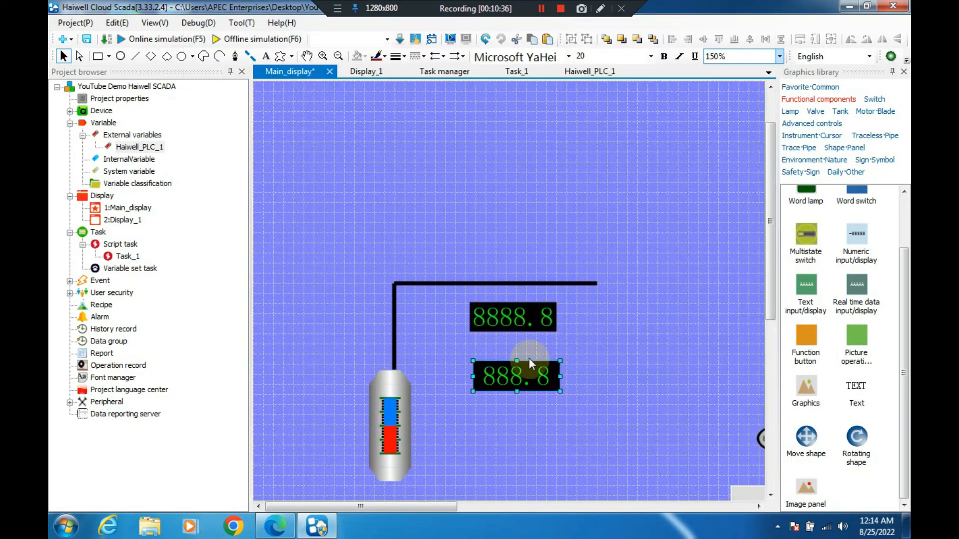
Set the upper numeric display's integer digits back to 3 and apply the properties
double_click(523, 324)
left_click(388, 284)
key("BackSpace")
type("3")
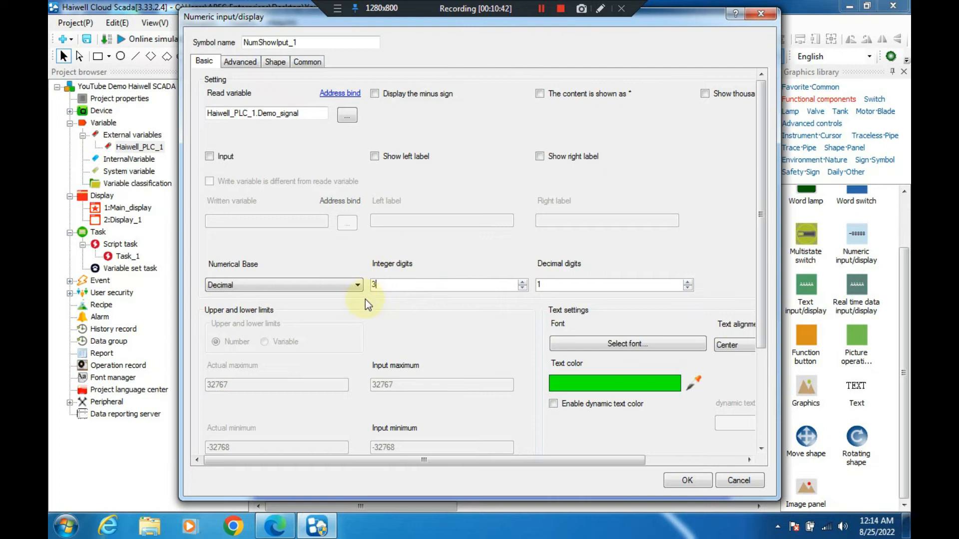
left_click(672, 481)
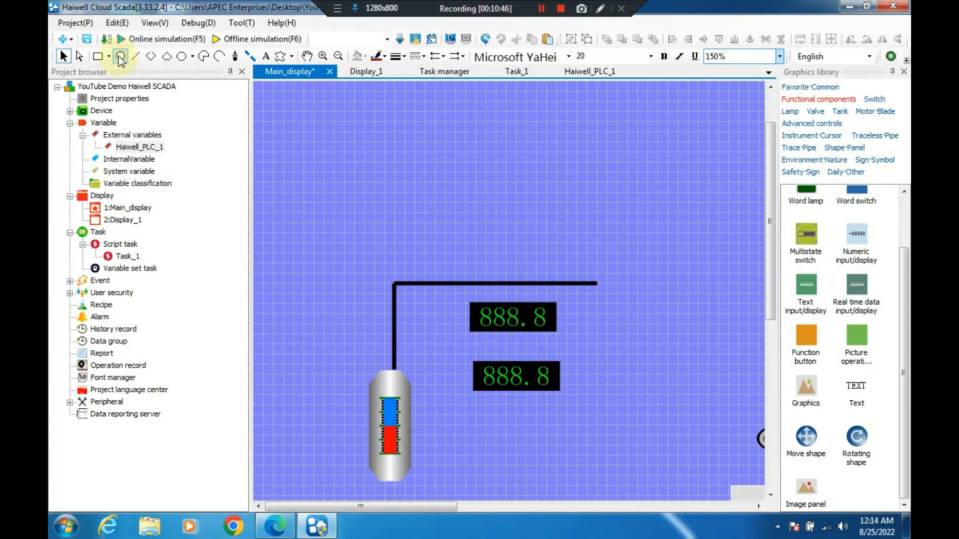
Start the offline simulation, postponing registration and accepting the reserve options as they are
left_click(268, 41)
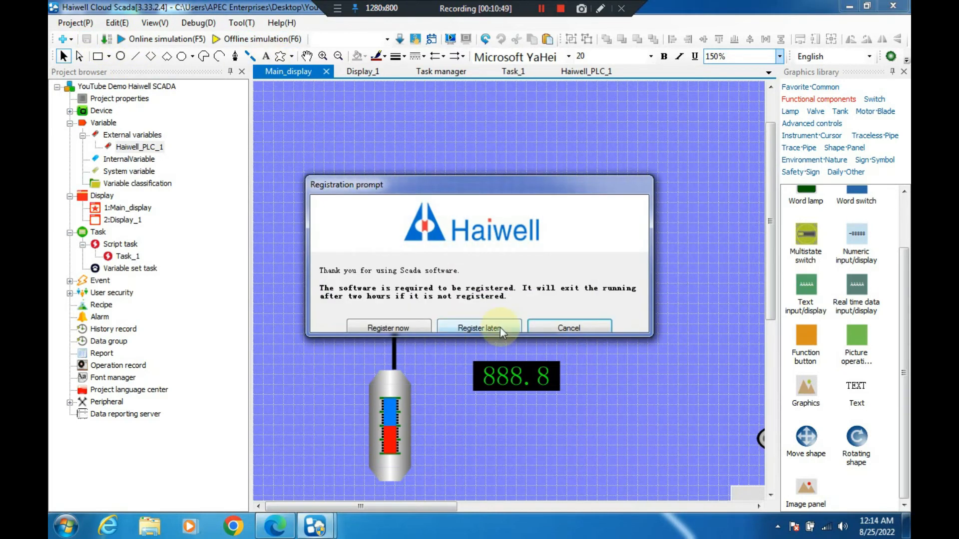
left_click(499, 328)
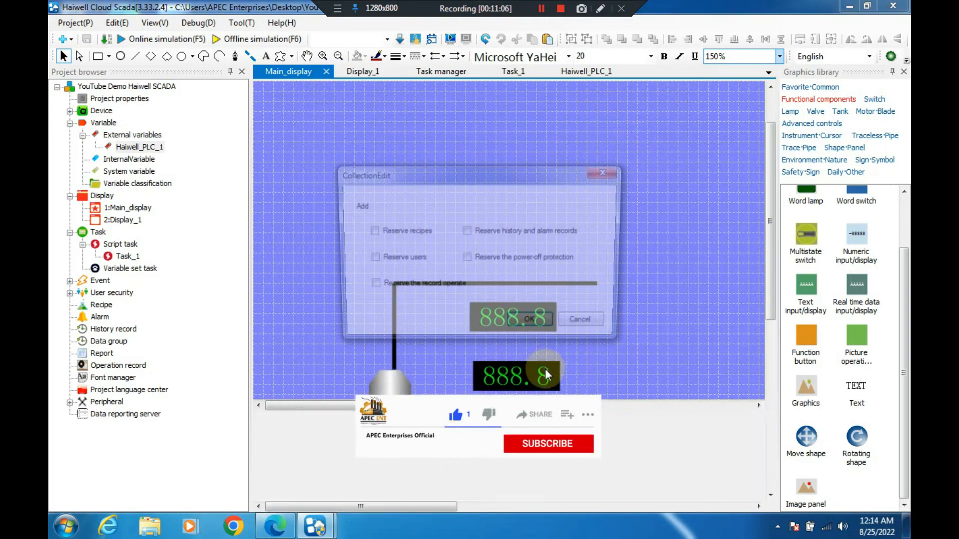
left_click(547, 325)
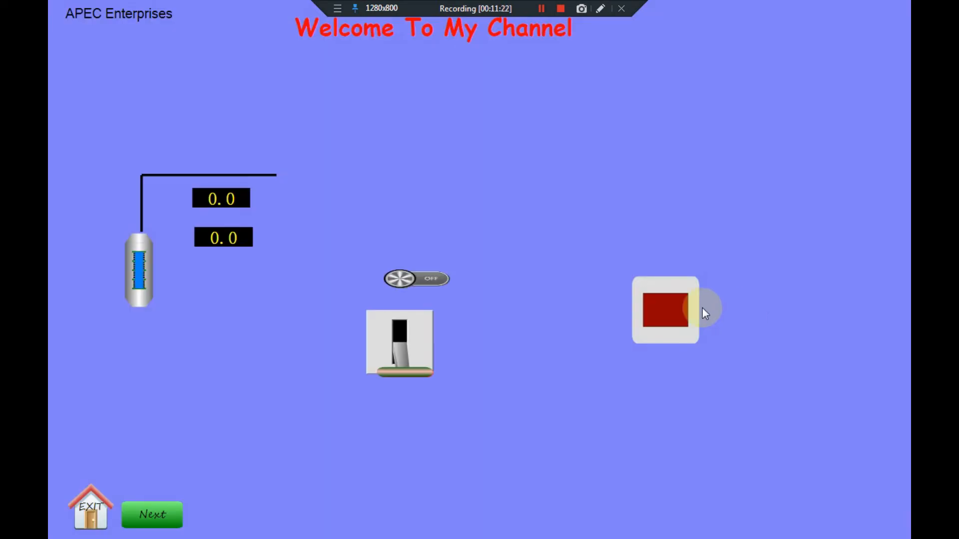
Enter the test values 10, 20 and 30 one after another in the lower numeric display of the running simulation
left_click(224, 238)
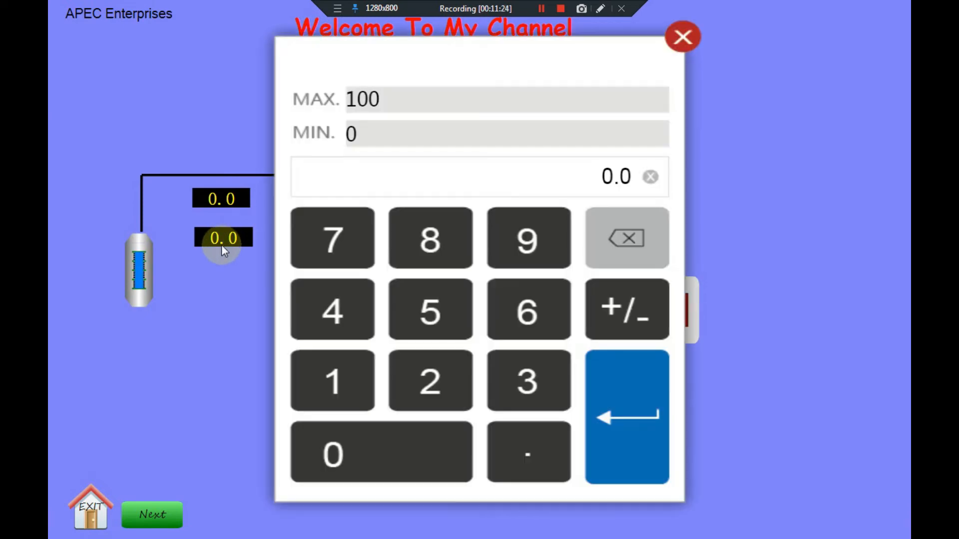
left_click(354, 391)
left_click(381, 466)
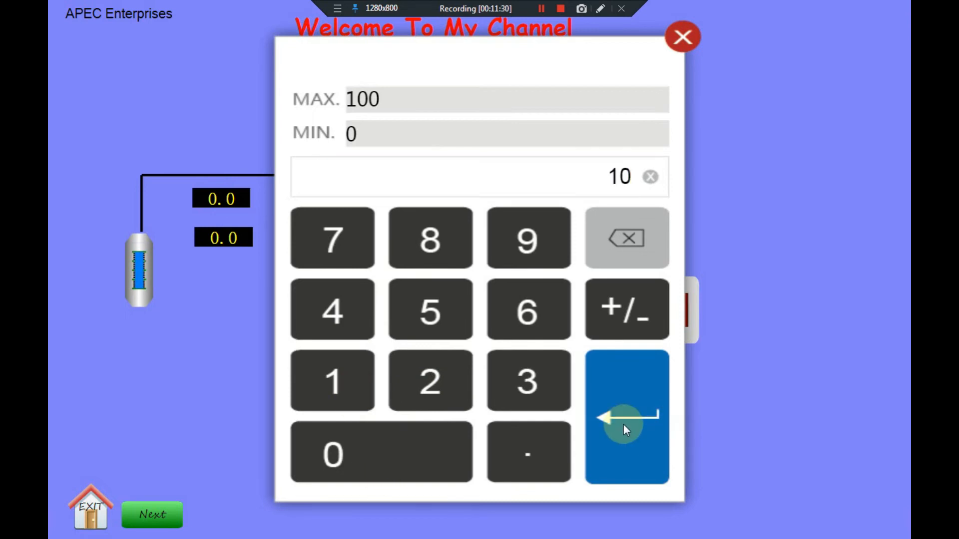
left_click(623, 424)
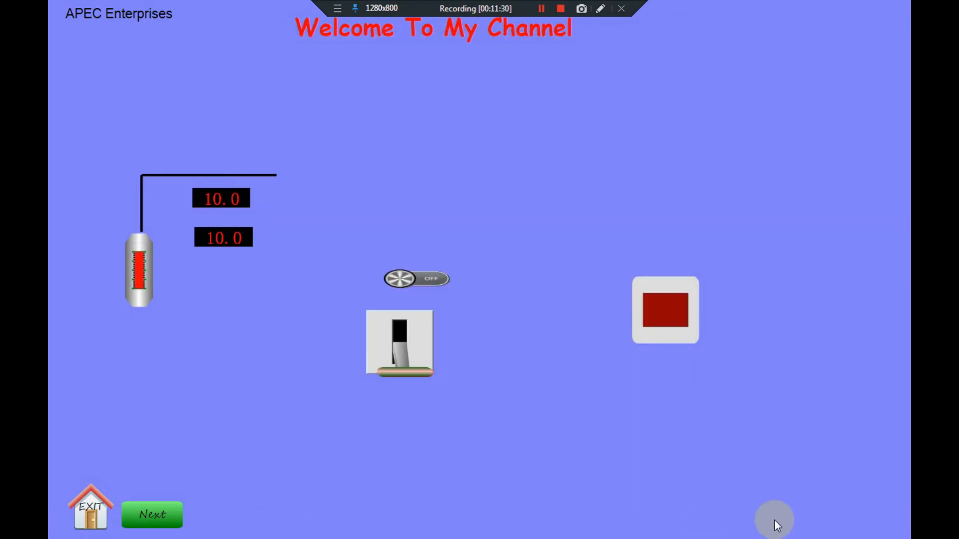
left_click(219, 236)
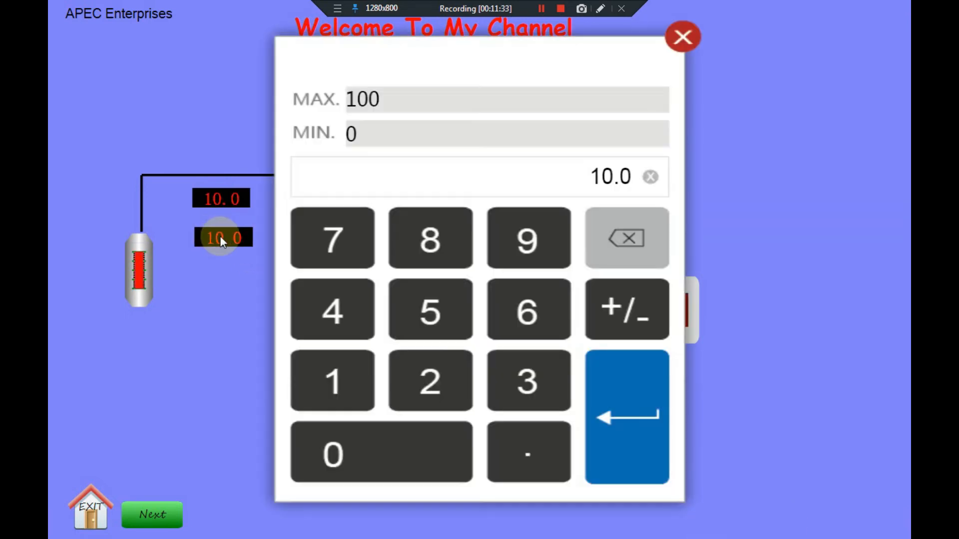
left_click(435, 392)
left_click(401, 447)
left_click(612, 452)
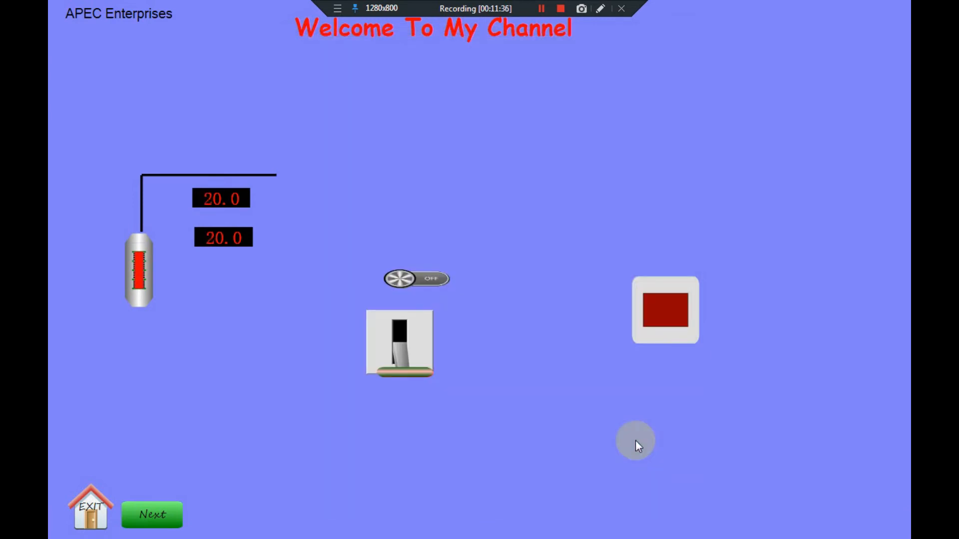
left_click(238, 238)
left_click(539, 380)
left_click(377, 454)
left_click(612, 430)
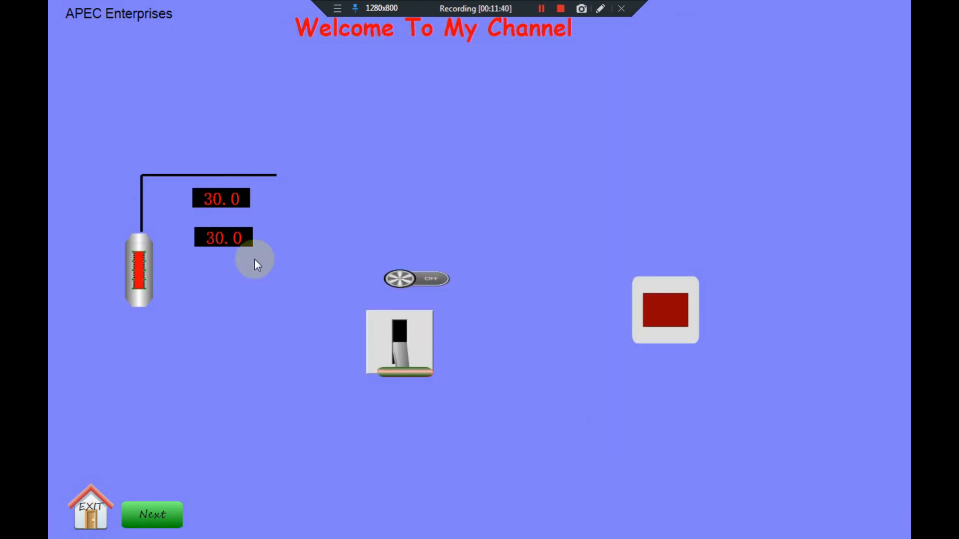
Enter the test values 40, 50 and 60 one after another in the lower numeric display
left_click(242, 235)
left_click(379, 325)
left_click(370, 452)
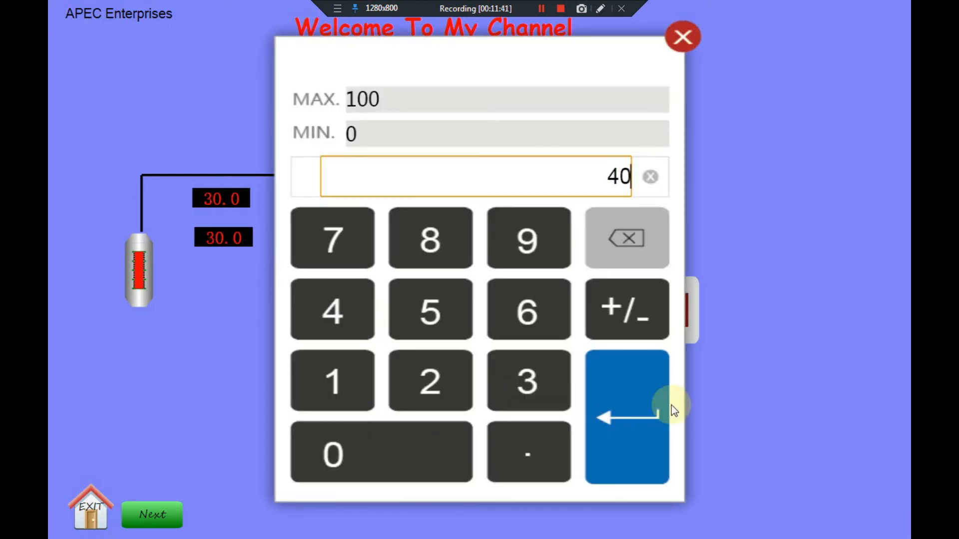
left_click(665, 408)
left_click(225, 235)
left_click(373, 319)
left_click(366, 454)
left_click(589, 422)
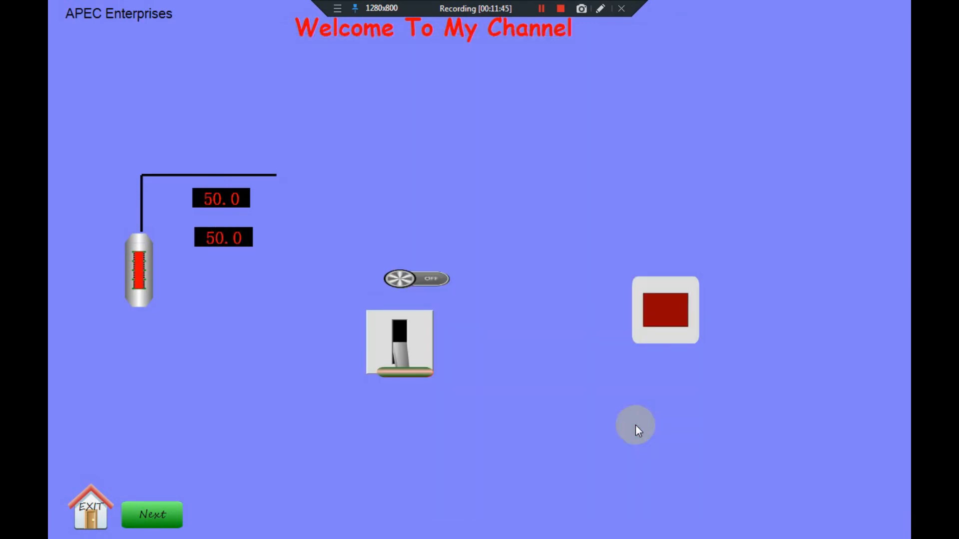
left_click(231, 239)
left_click(496, 309)
left_click(397, 440)
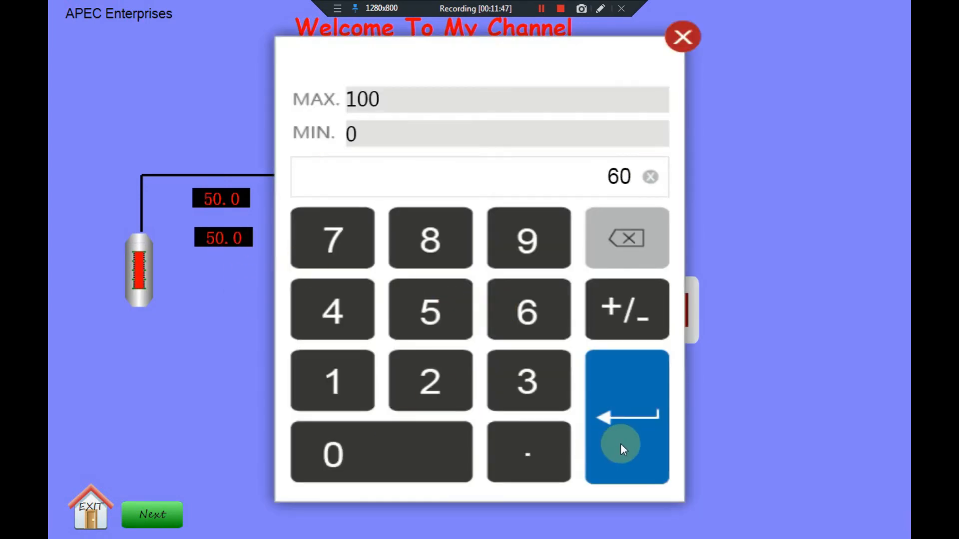
left_click(621, 444)
Enter 0 in the lower numeric display and exit the offline simulation
left_click(210, 235)
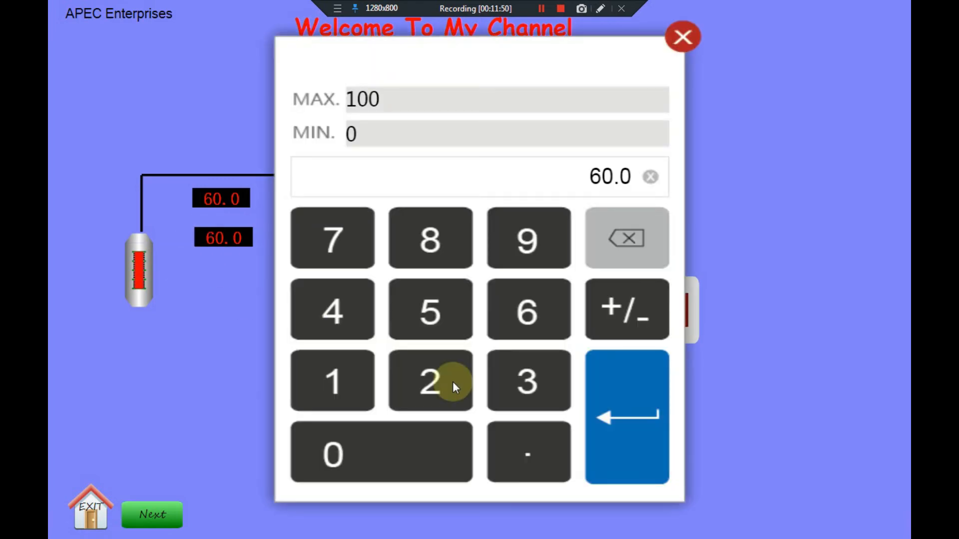
left_click(418, 449)
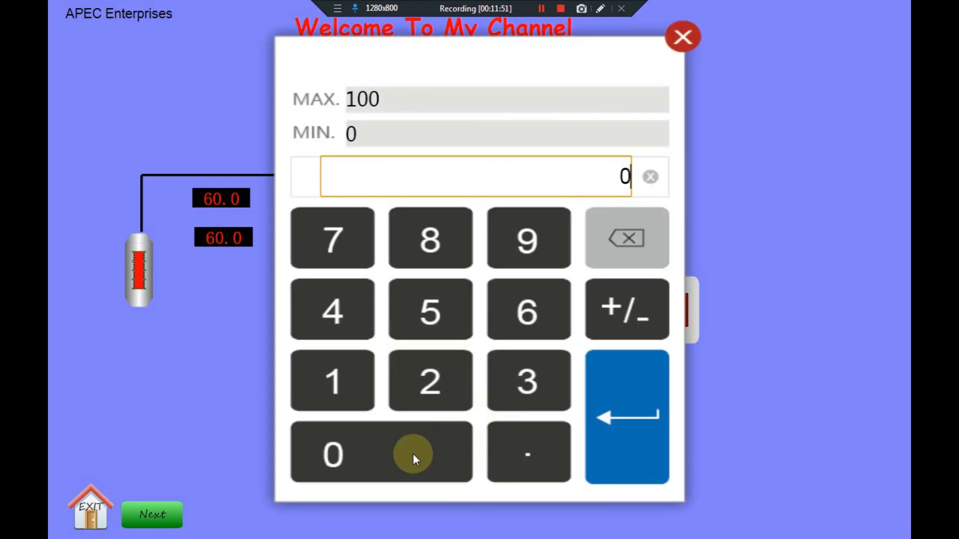
left_click(621, 432)
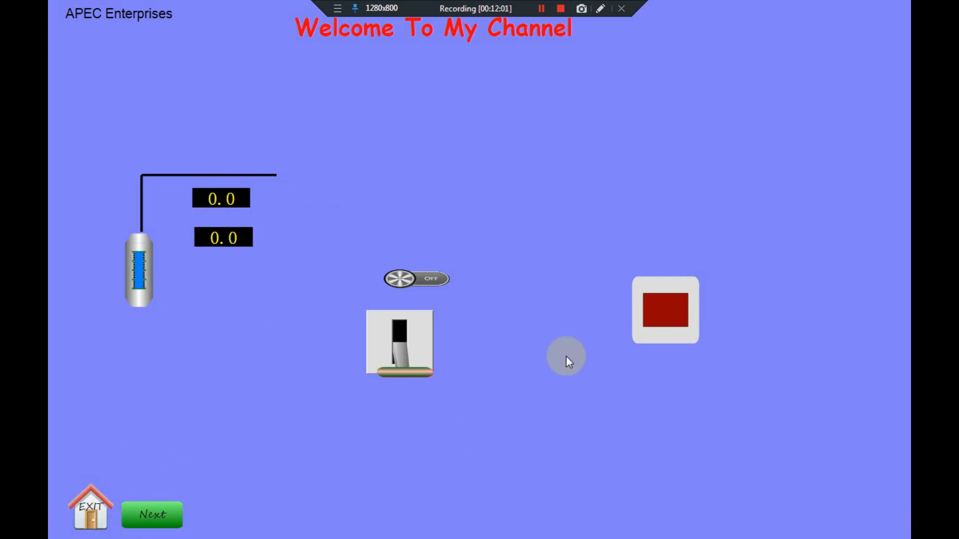
left_click(568, 334)
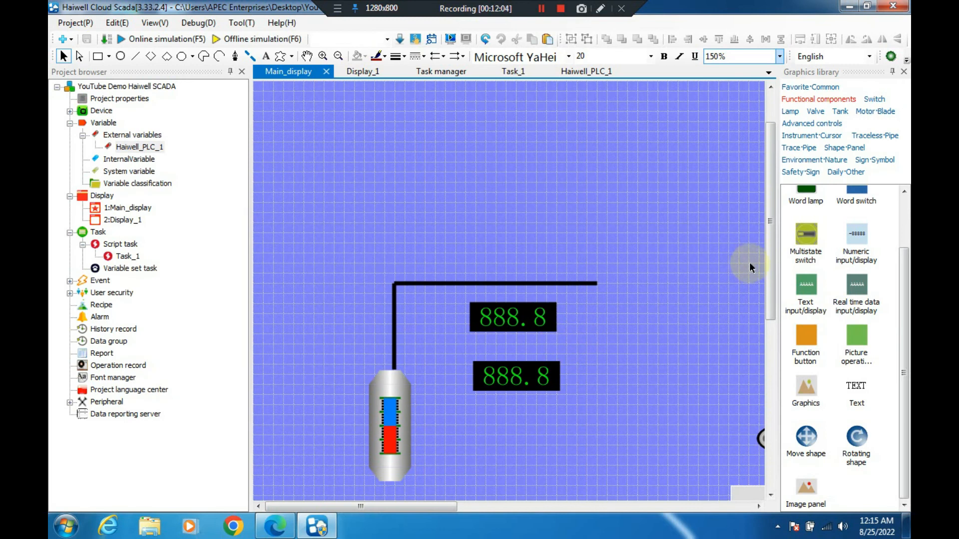
Set the reactor tank's maximum value to 1000 and apply the properties
left_click_drag(771, 292, 771, 346)
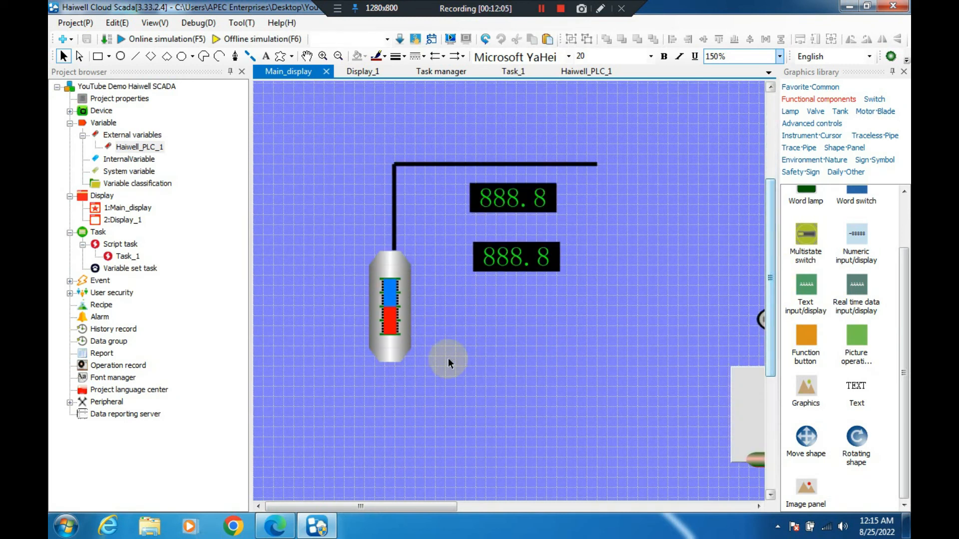
left_click(393, 307)
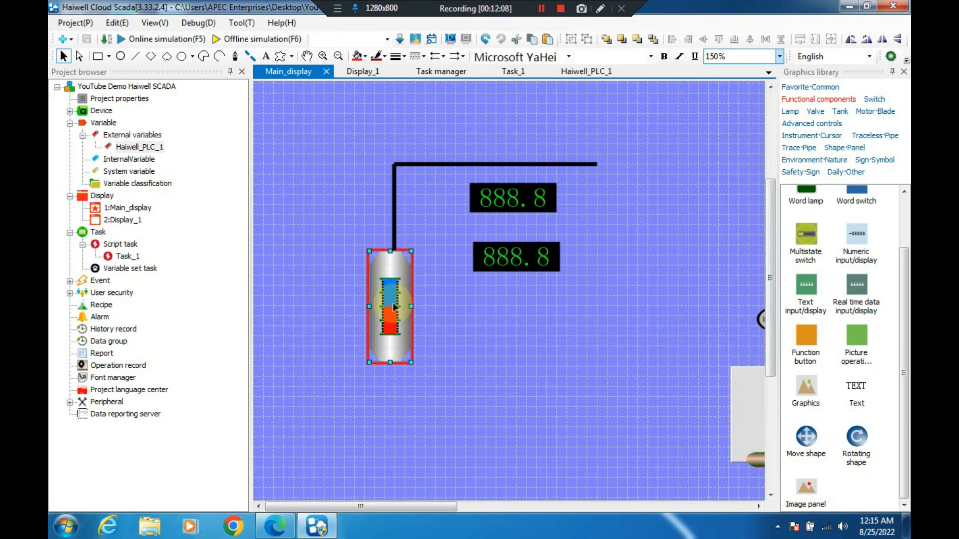
double_click(394, 307)
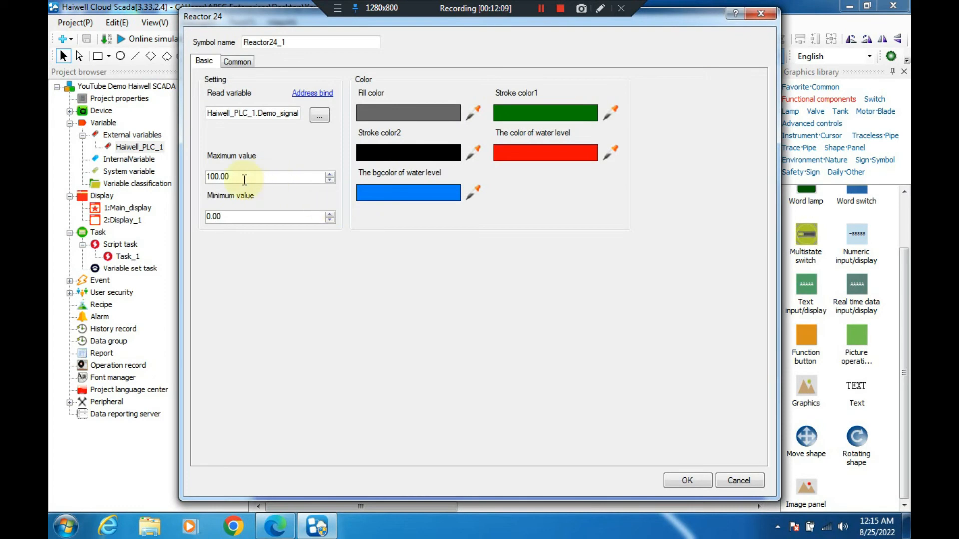
type("0")
left_click(687, 480)
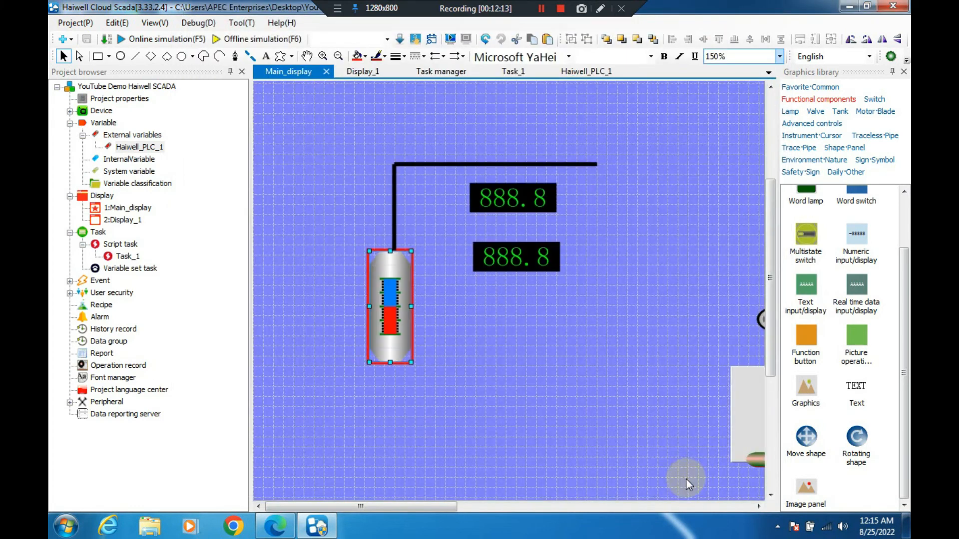
Set the upper numeric display's threshold to an upper limit of 800 and a lower limit of 200, and save the project
left_click(499, 205)
double_click(499, 205)
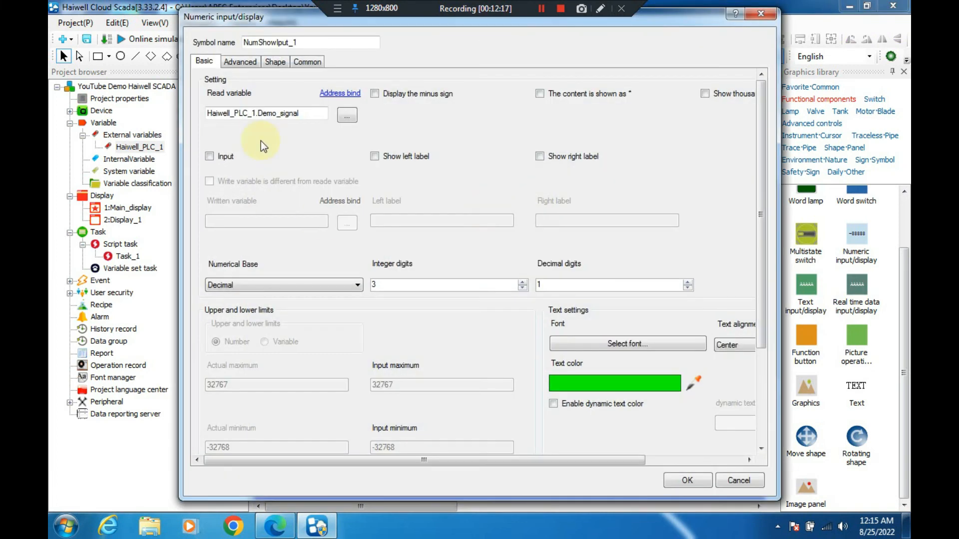
left_click(258, 61)
left_click(215, 275)
type("0")
left_click(352, 274)
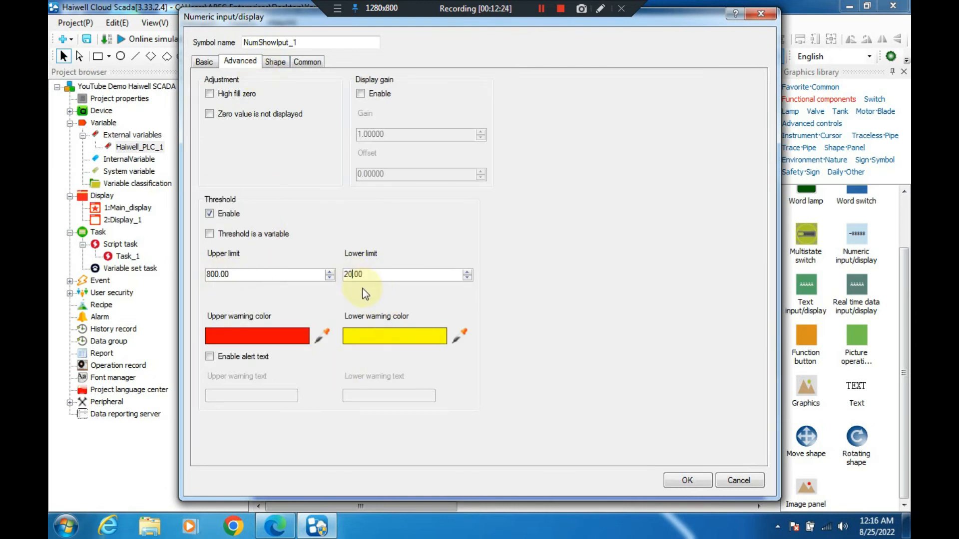
type("0")
left_click(688, 479)
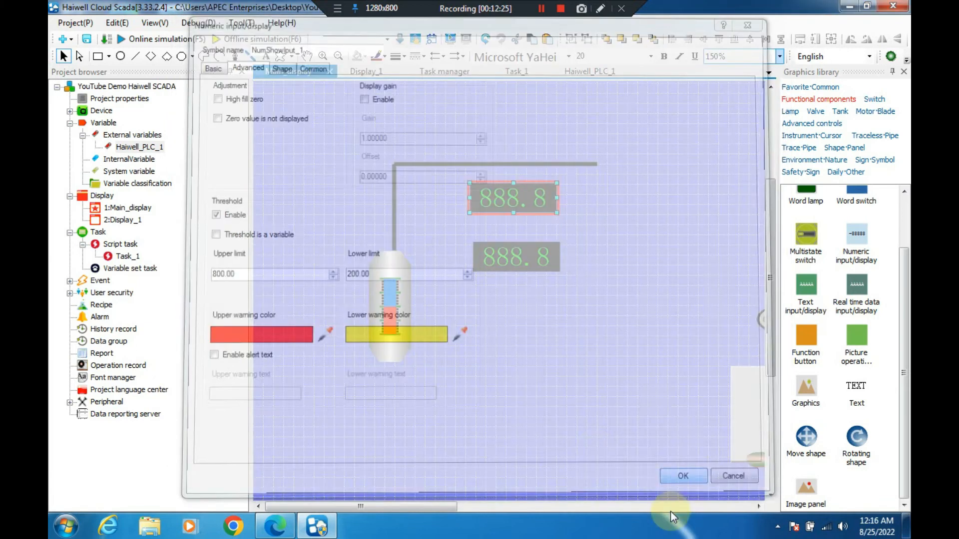
left_click(87, 39)
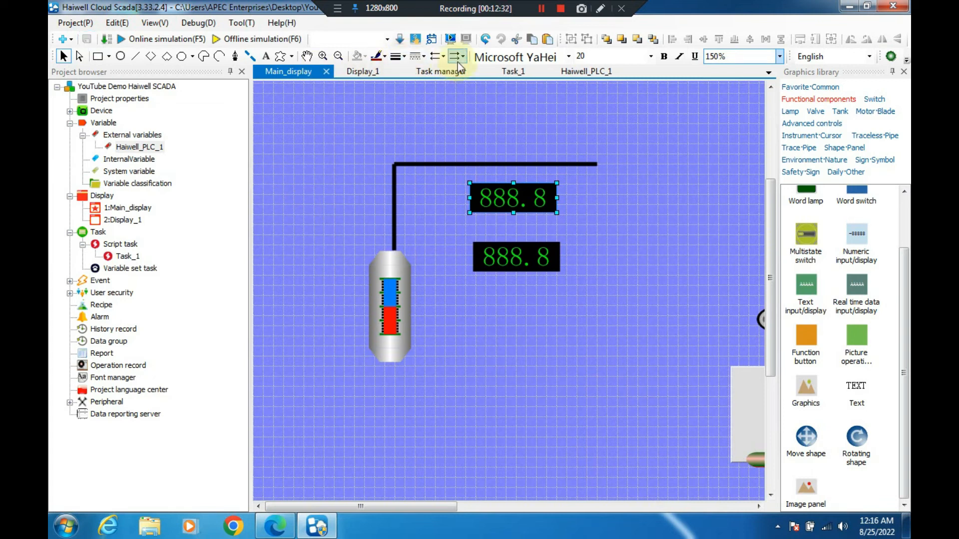
Place a bit lamp on the main display beside the lever switch and close its properties without binding a variable
scroll(775, 359, "down", 1)
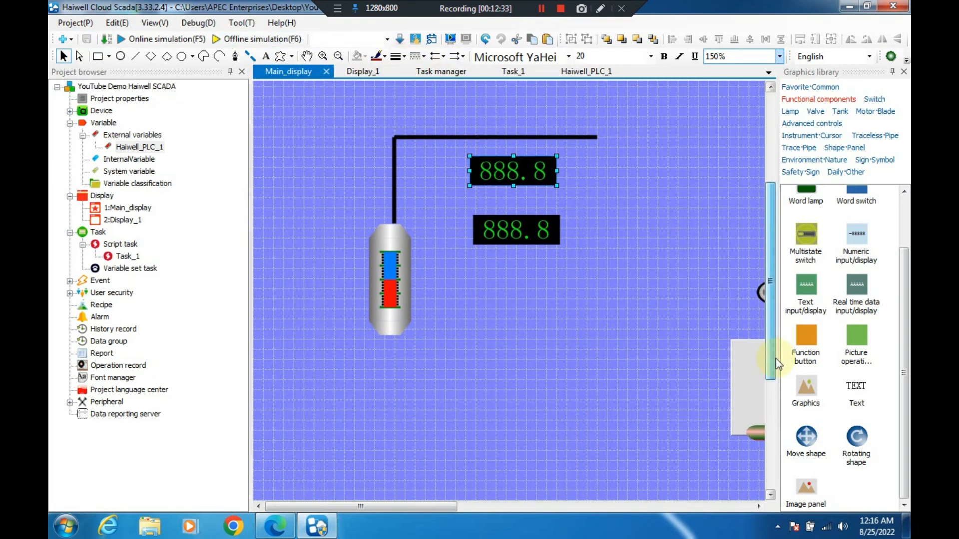
scroll(775, 358, "down", 7)
left_click_drag(457, 506, 562, 507)
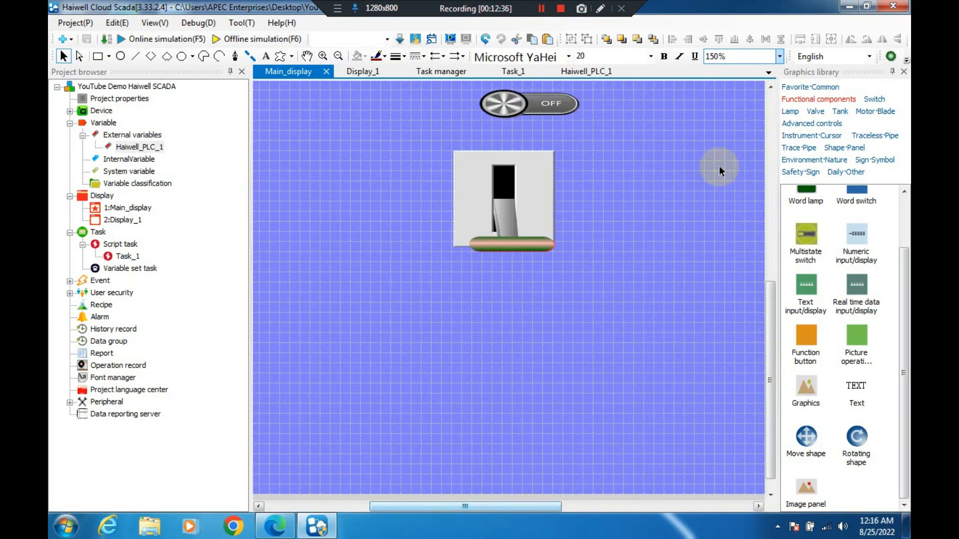
left_click_drag(903, 297, 905, 179)
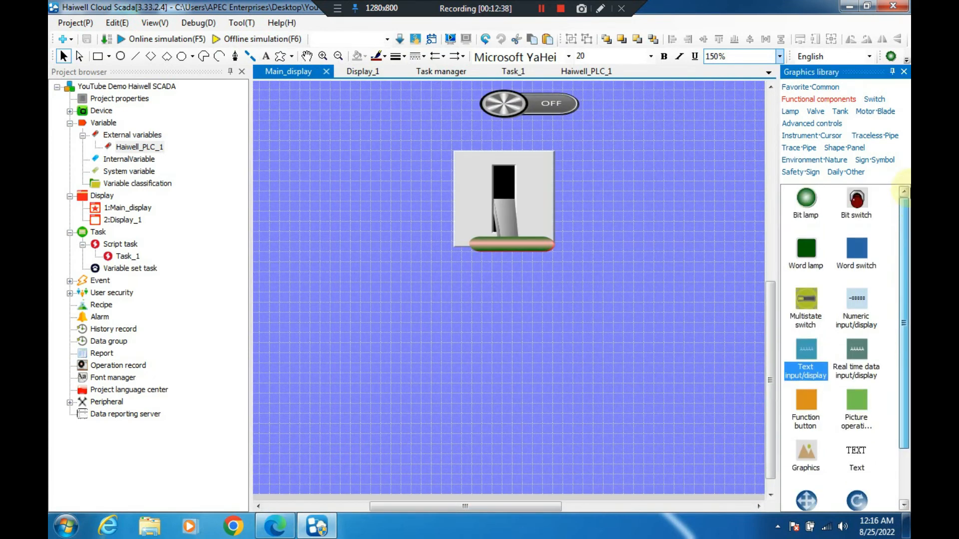
left_click(806, 202)
left_click_drag(806, 200, 364, 256)
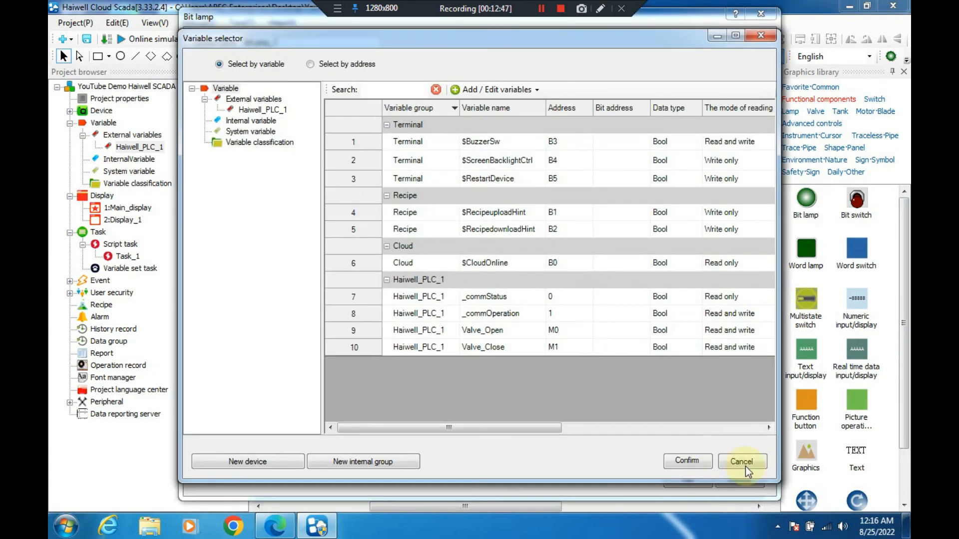
left_click(739, 459)
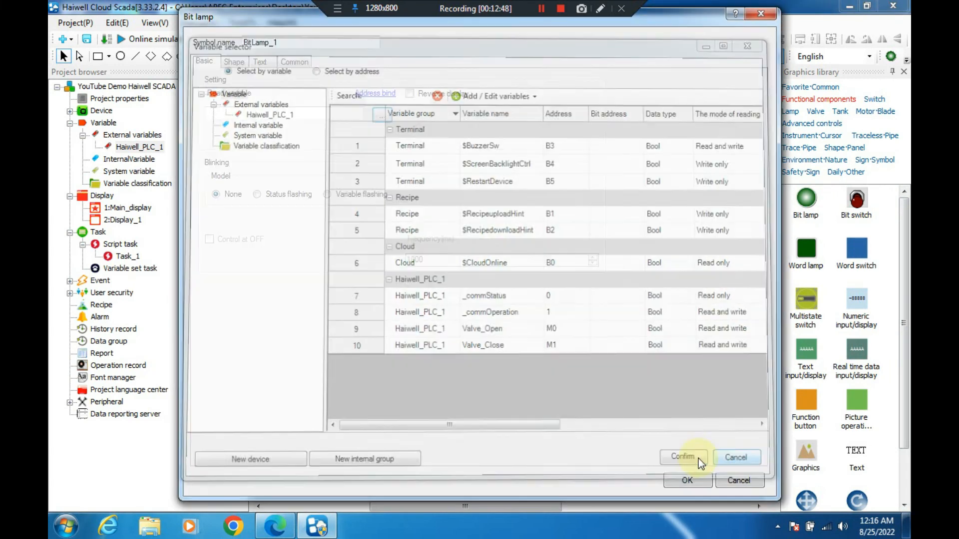
left_click(738, 480)
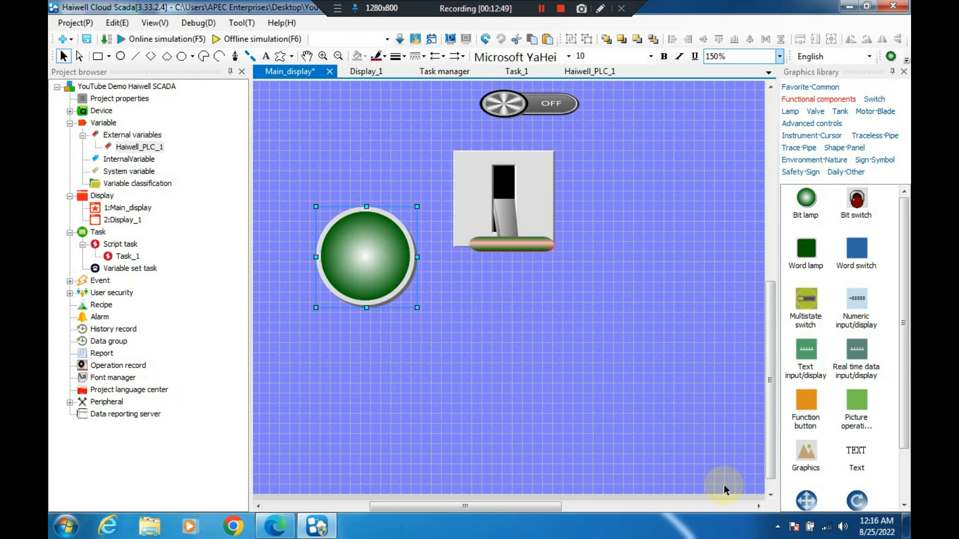
Place a Time control from the advanced controls on the main display, up and to the right of the square red lamp
mouse_move(769, 323)
left_mouse_down()
mouse_move(768, 176)
mouse_move(761, 314)
left_mouse_up()
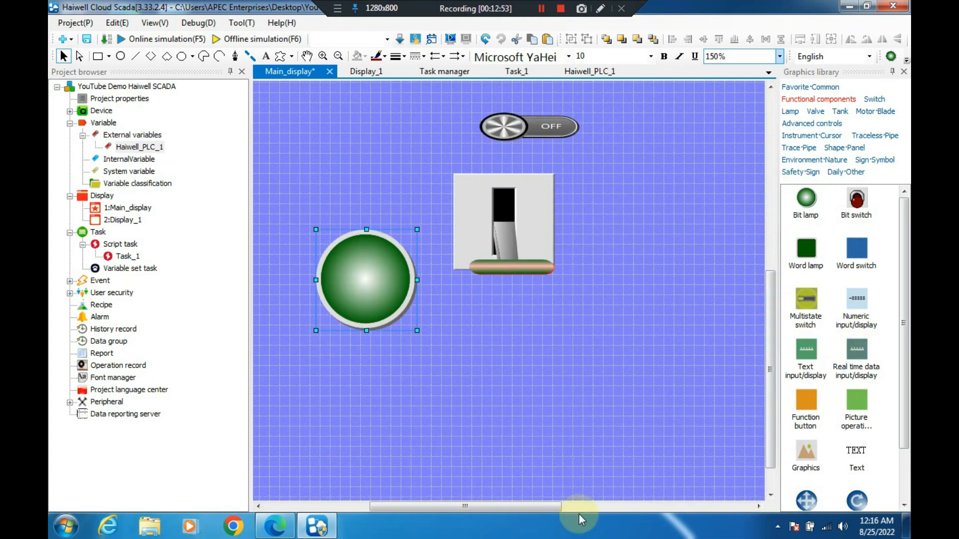
left_click_drag(521, 507, 699, 507)
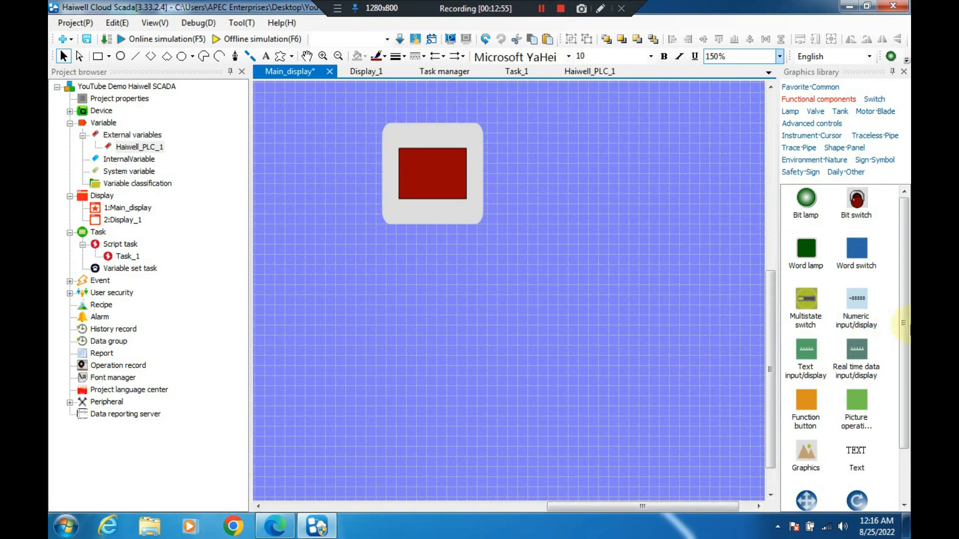
left_click_drag(905, 324, 905, 349)
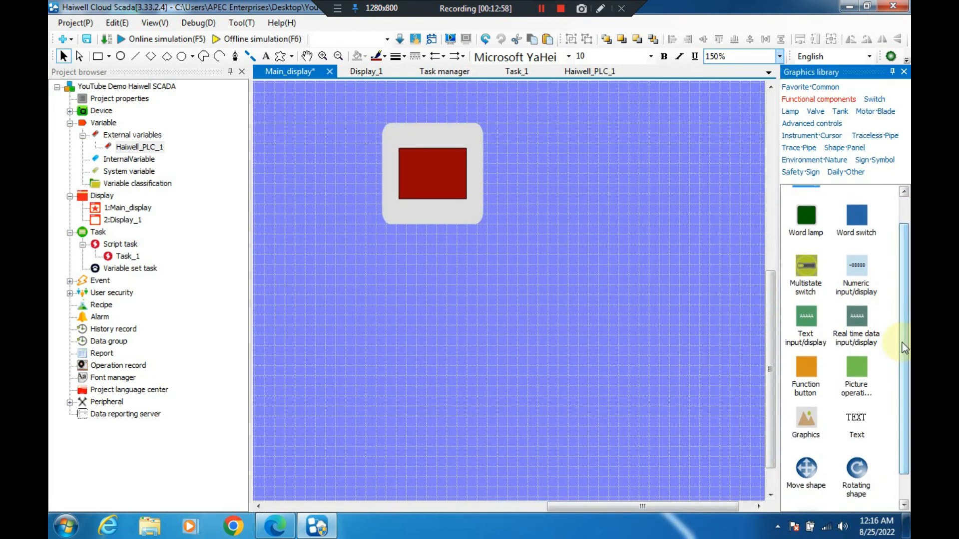
left_click(859, 319)
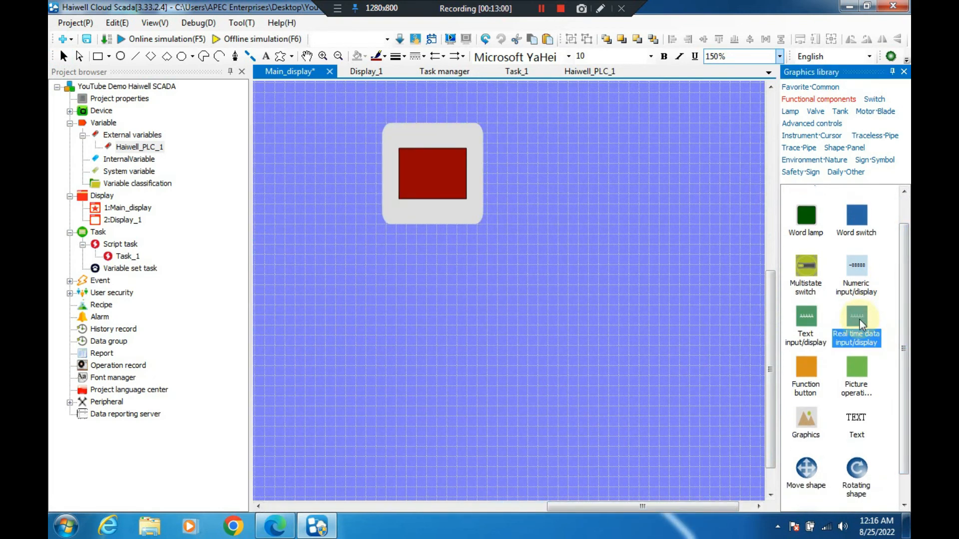
left_click(806, 318)
left_click_drag(902, 349, 904, 376)
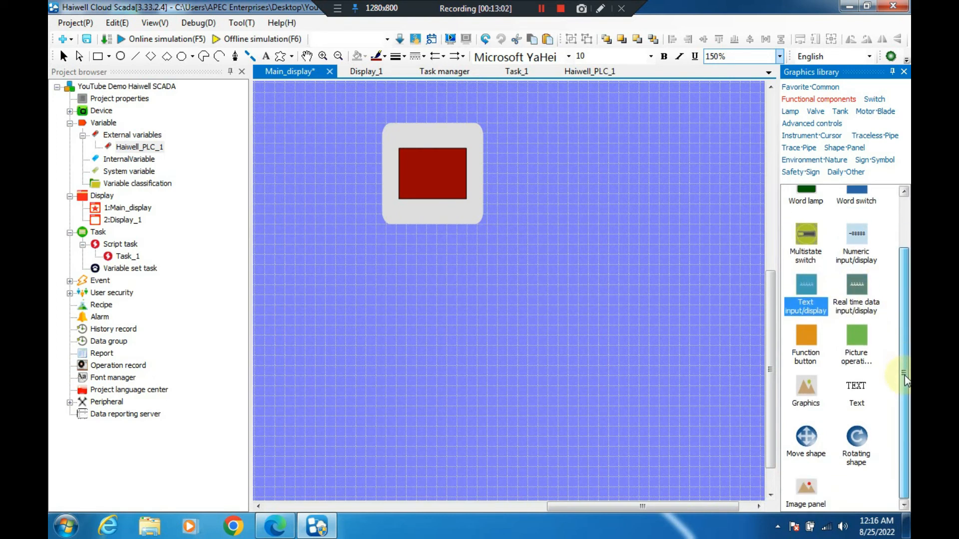
left_click(812, 126)
left_click_drag(865, 313, 673, 118)
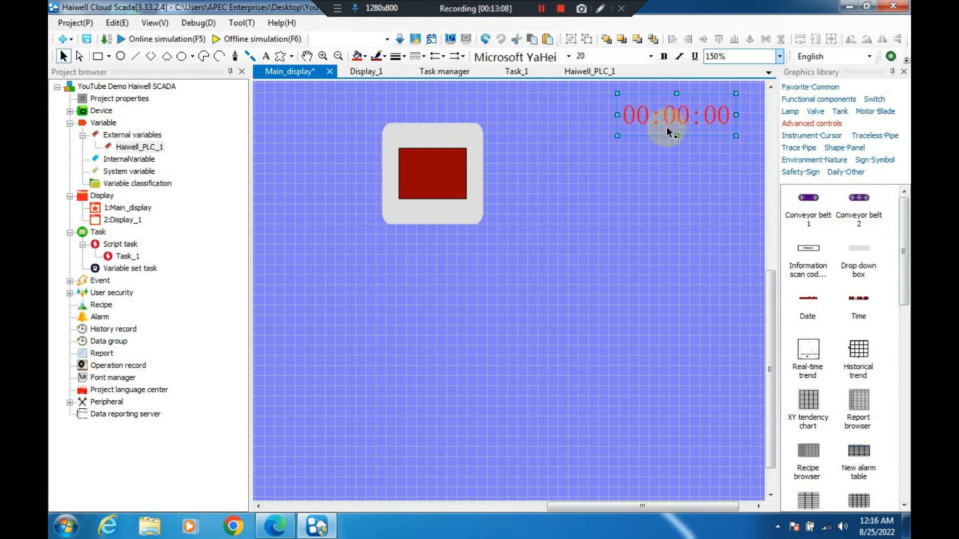
Move the time display up to the upper-right corner of the main display
left_click(772, 285)
left_click_drag(772, 285, 773, 106)
left_click(706, 487)
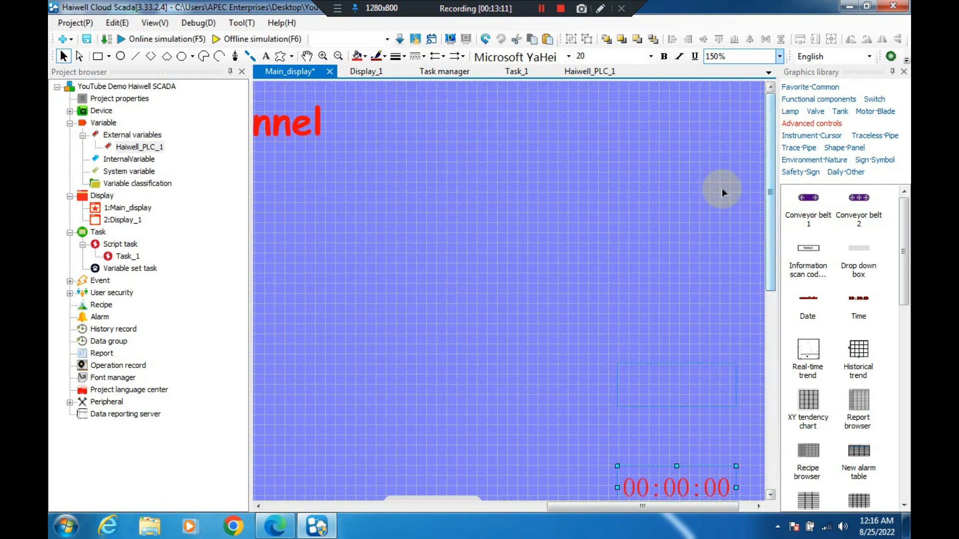
left_click_drag(720, 113, 719, 112)
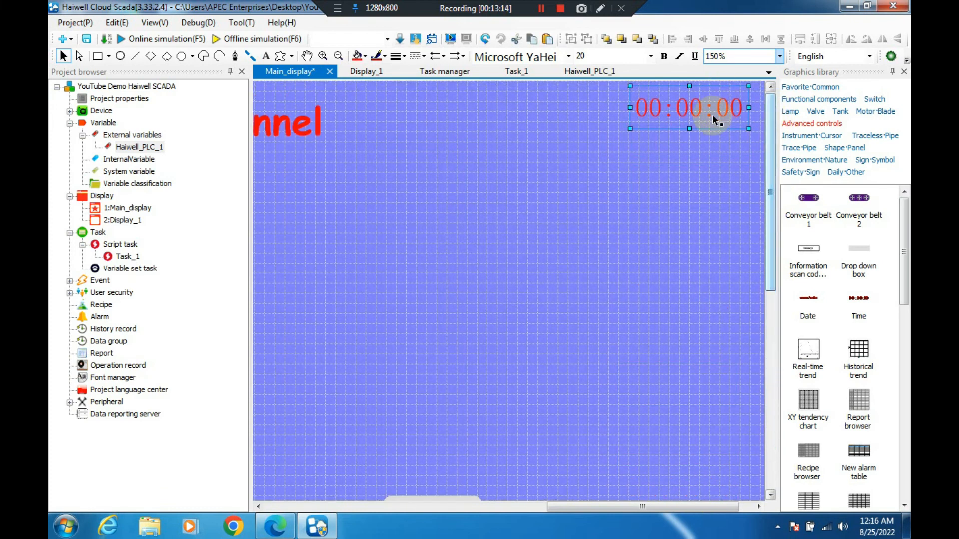
Add a Date control and align it directly to the left of the time display
left_click_drag(807, 302, 540, 177)
left_click_drag(578, 103, 541, 118)
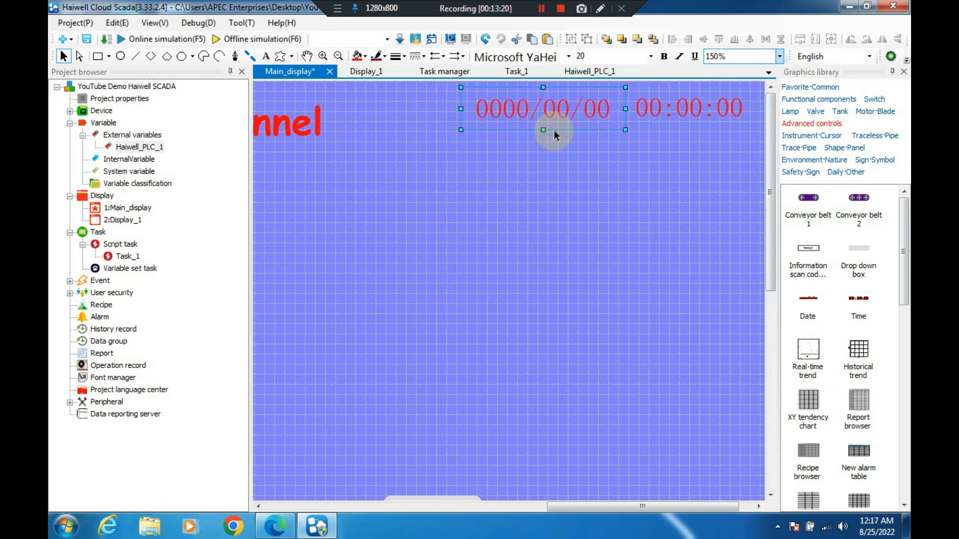
left_click(903, 290)
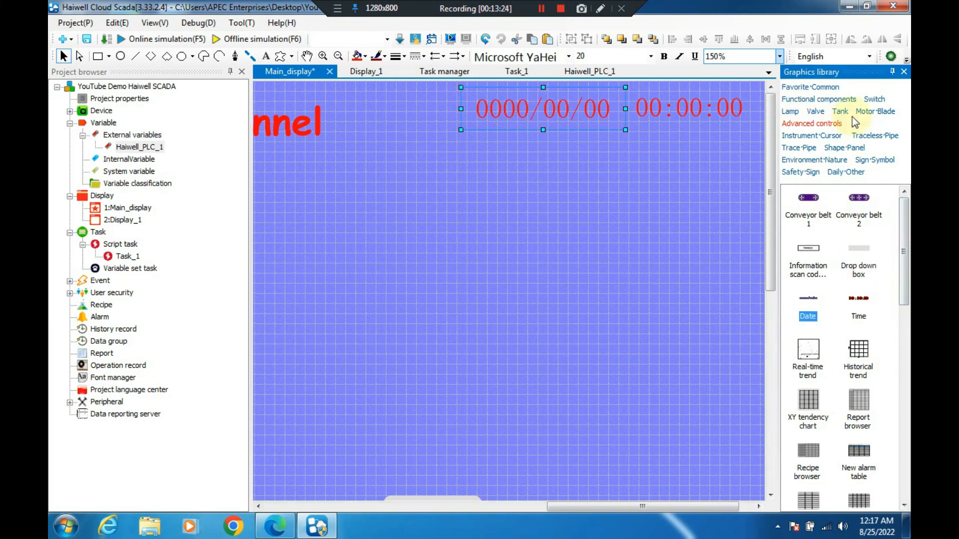
Place a Valve2 symbol from the valve library on the main display below the date display
left_click(815, 111)
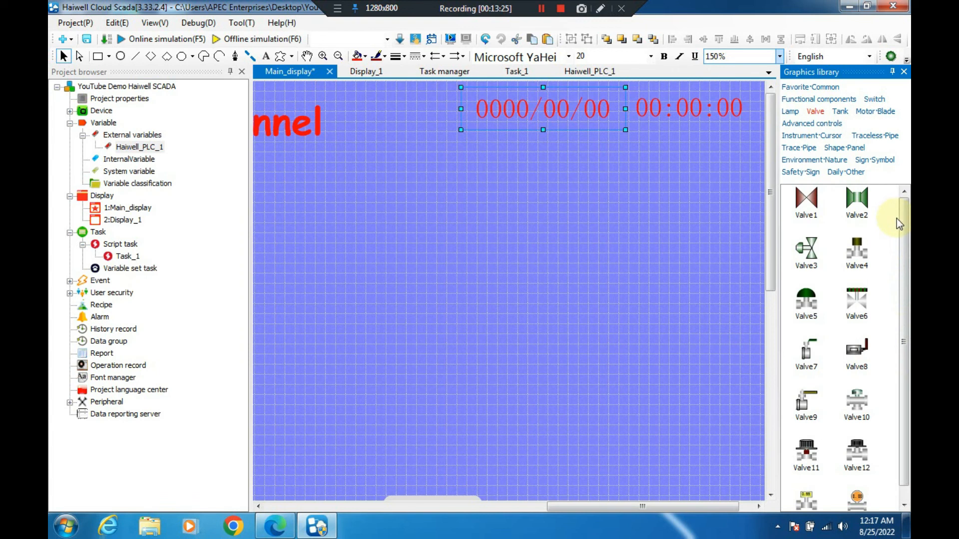
scroll(906, 357, "down", 1)
left_click(852, 196)
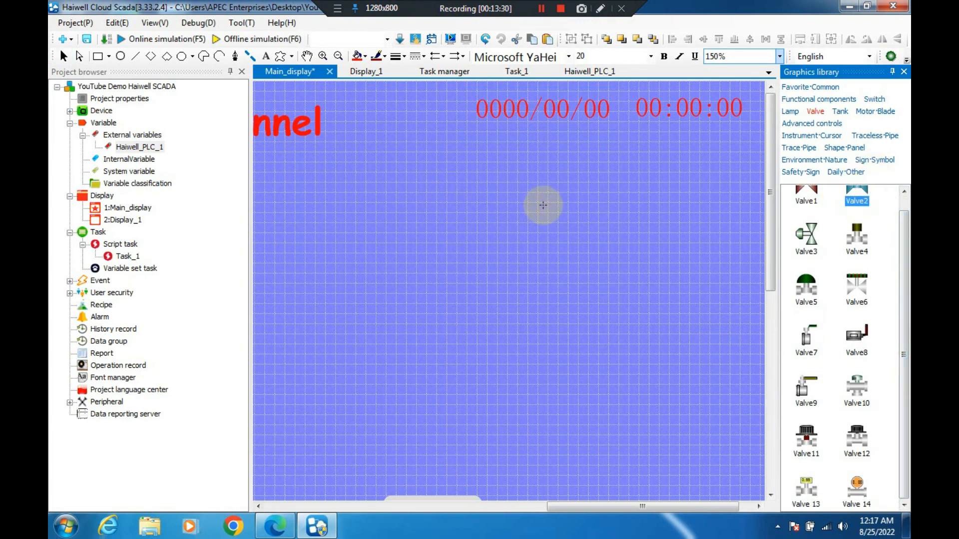
left_click(472, 251)
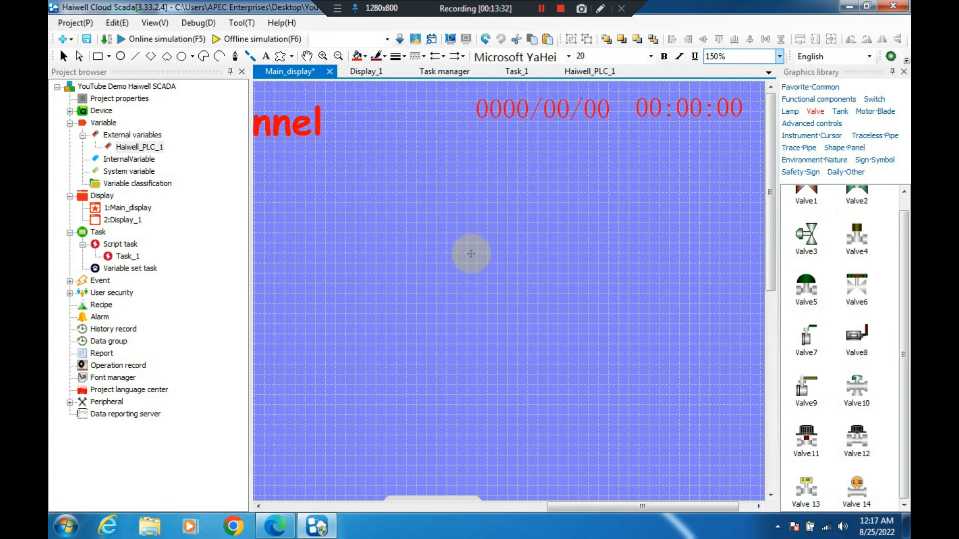
left_click(470, 259)
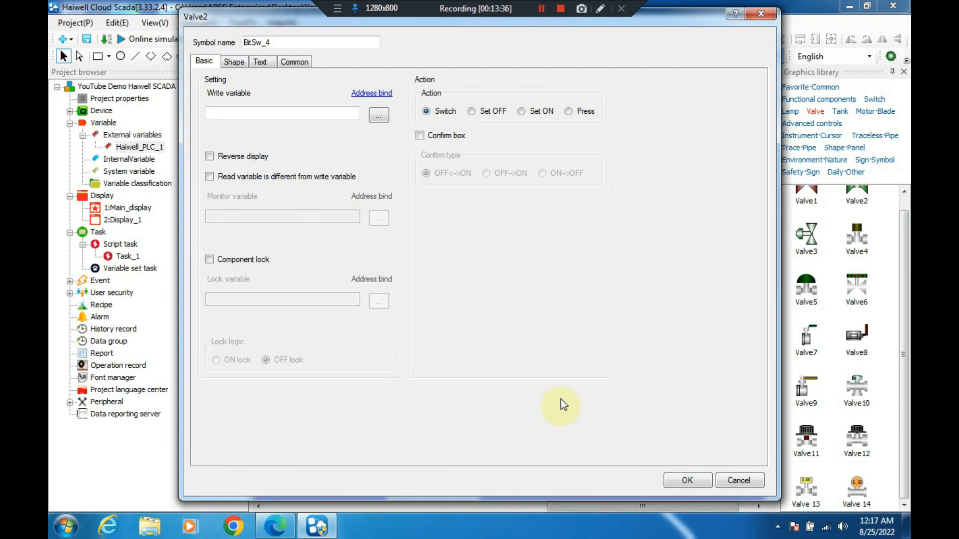
Look at the valve's write variable selection and shape settings, and close its properties without changes
left_click(385, 119)
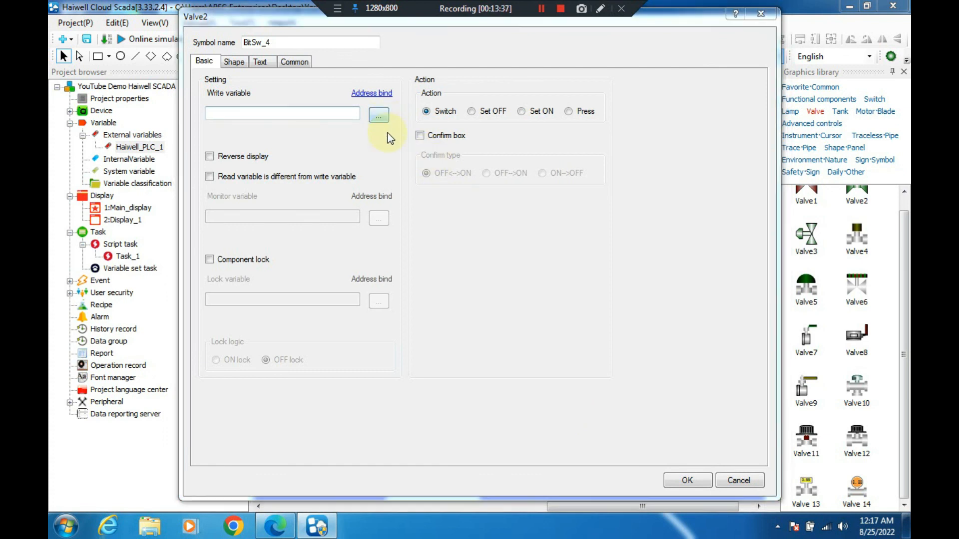
left_click(740, 461)
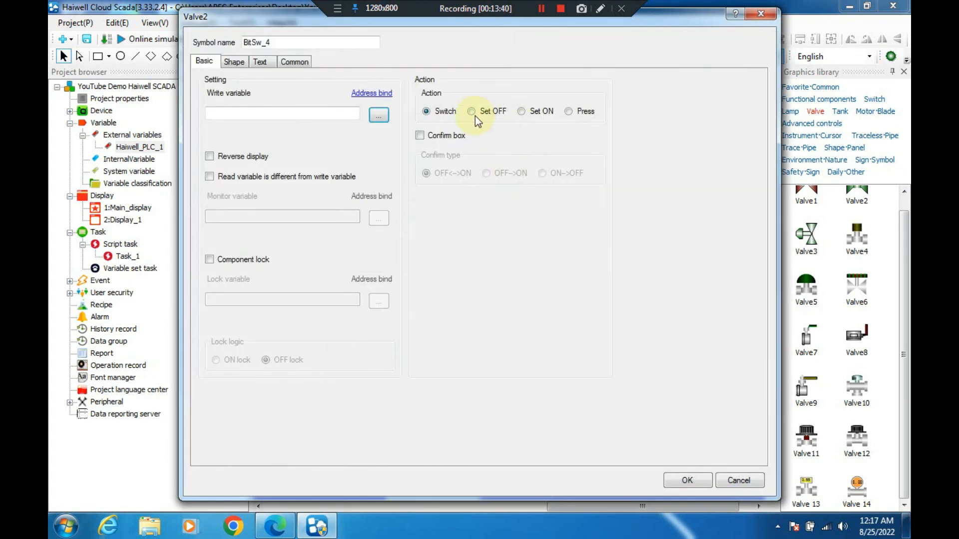
left_click(234, 62)
left_click(204, 61)
left_click(738, 480)
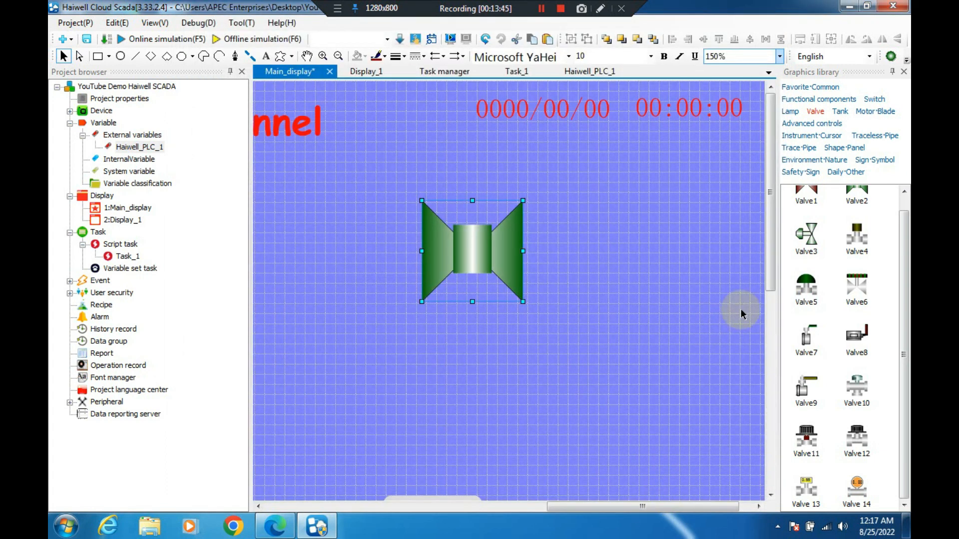
left_click_drag(770, 252, 775, 286)
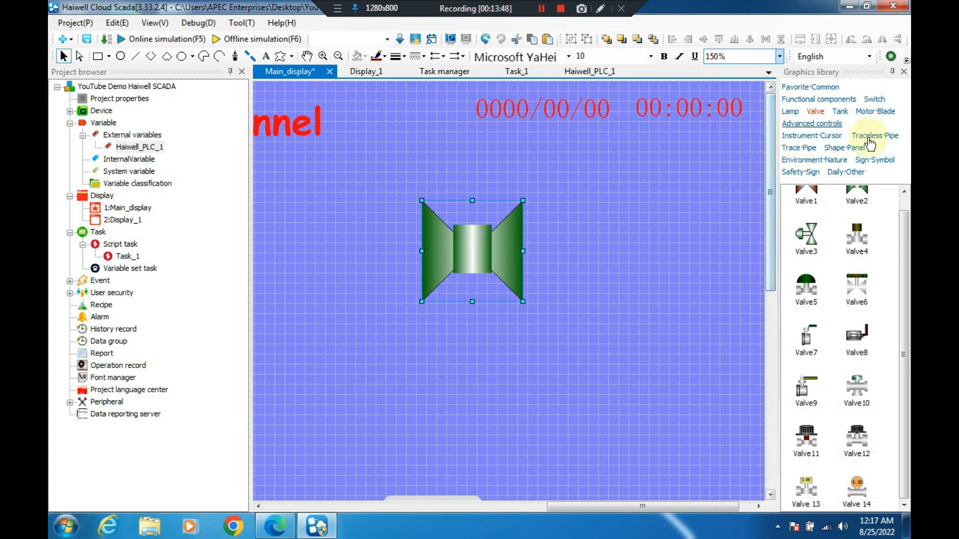
left_click(857, 192)
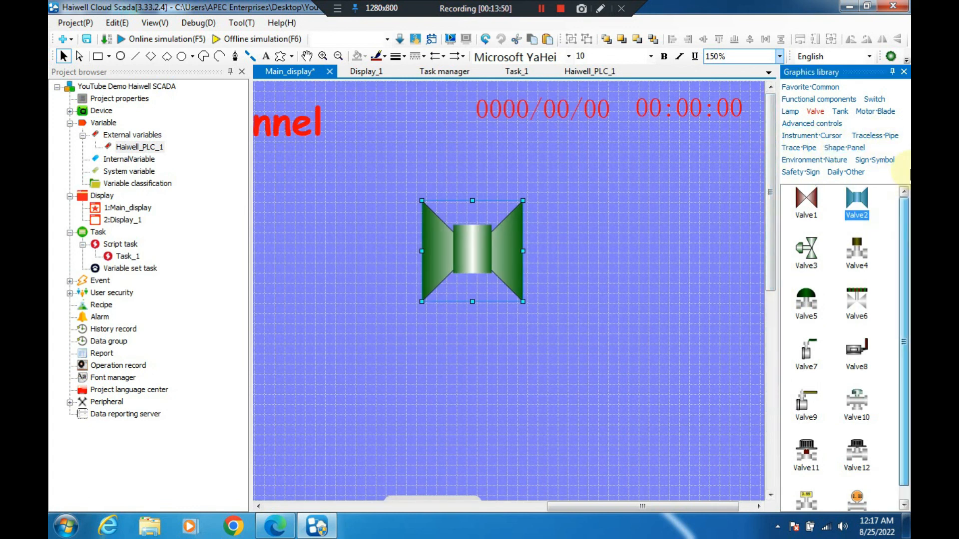
left_click_drag(573, 506, 293, 504)
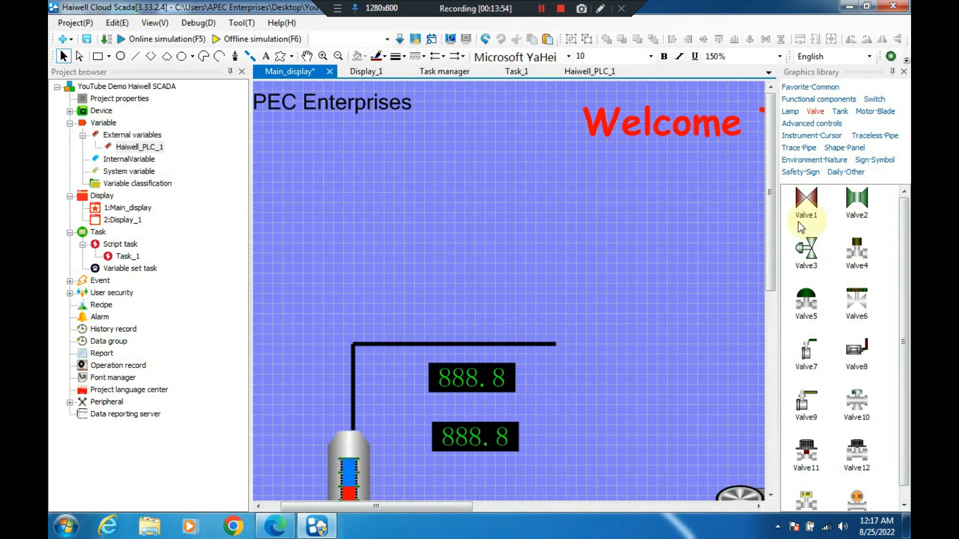
left_click_drag(769, 233, 770, 432)
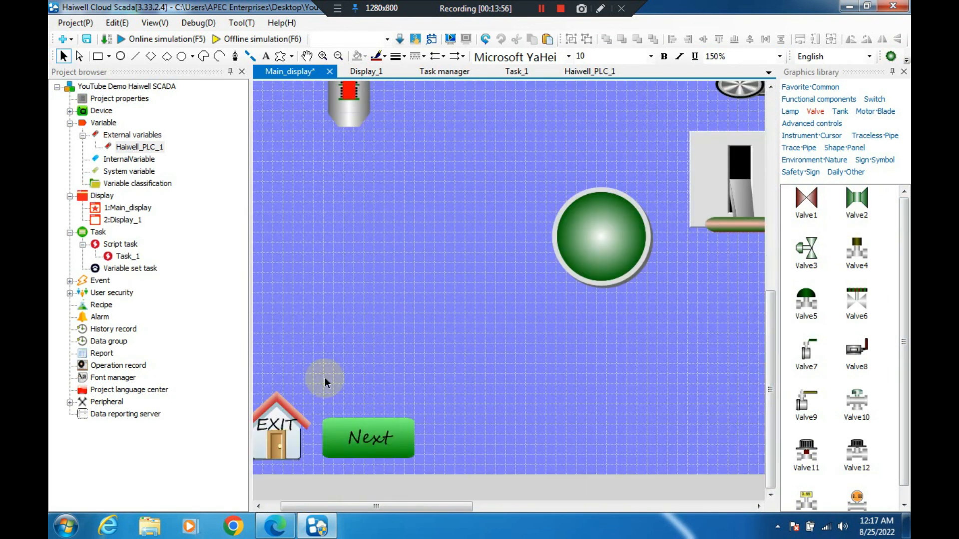
left_click_drag(774, 320, 771, 168)
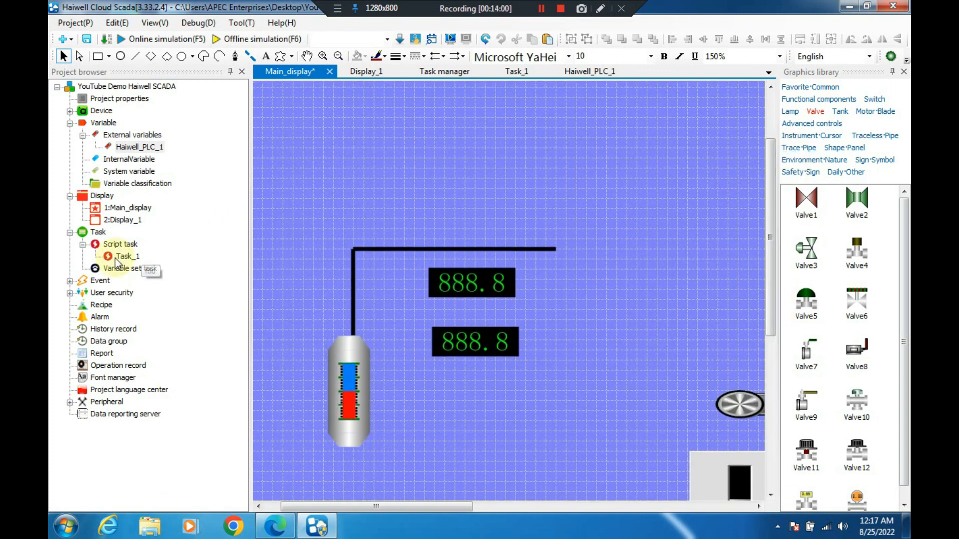
left_click(98, 293)
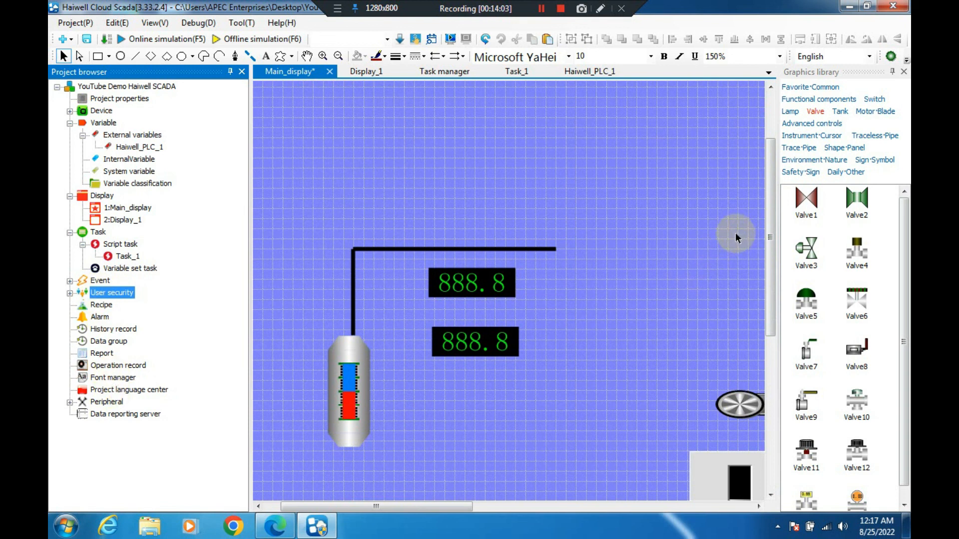
left_click(100, 111)
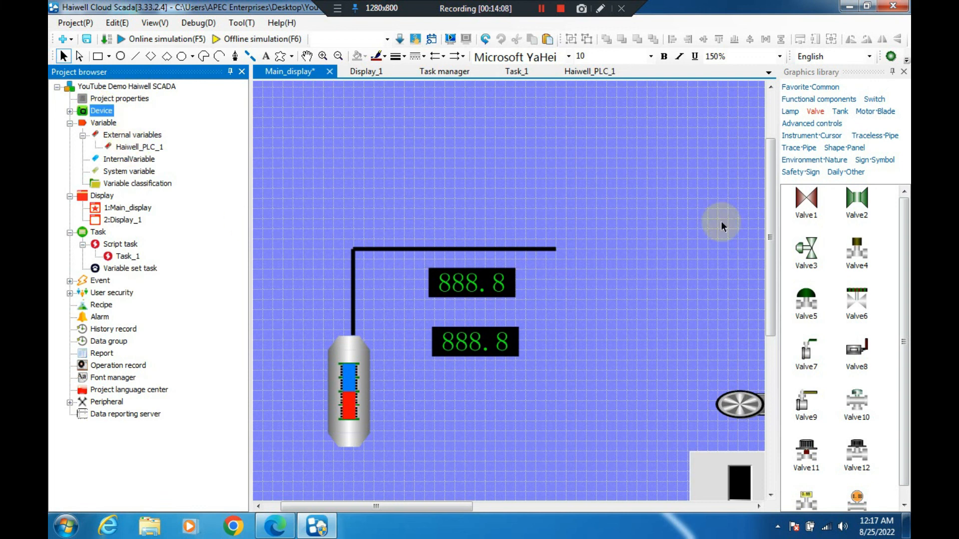
scroll(773, 361, "down", 3)
left_click_drag(773, 358, 770, 132)
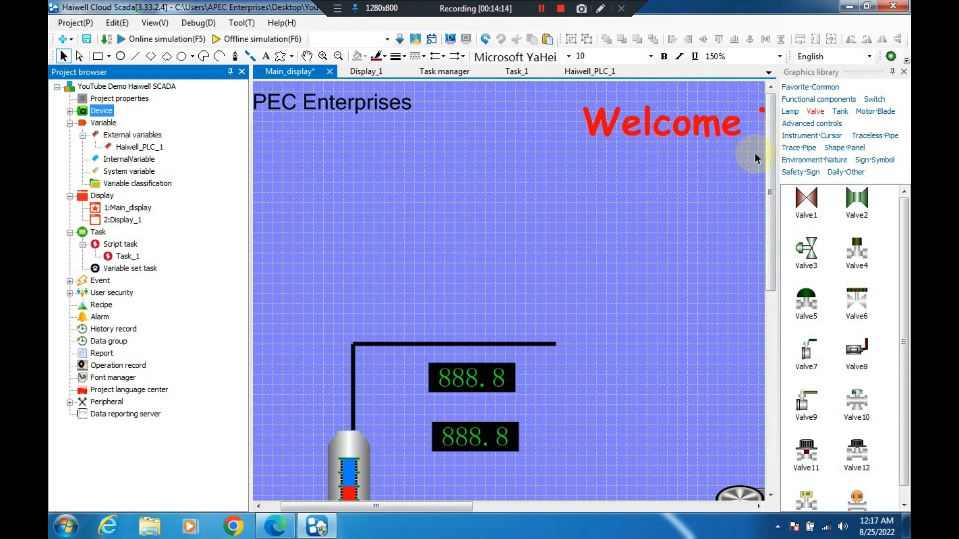
left_click(560, 10)
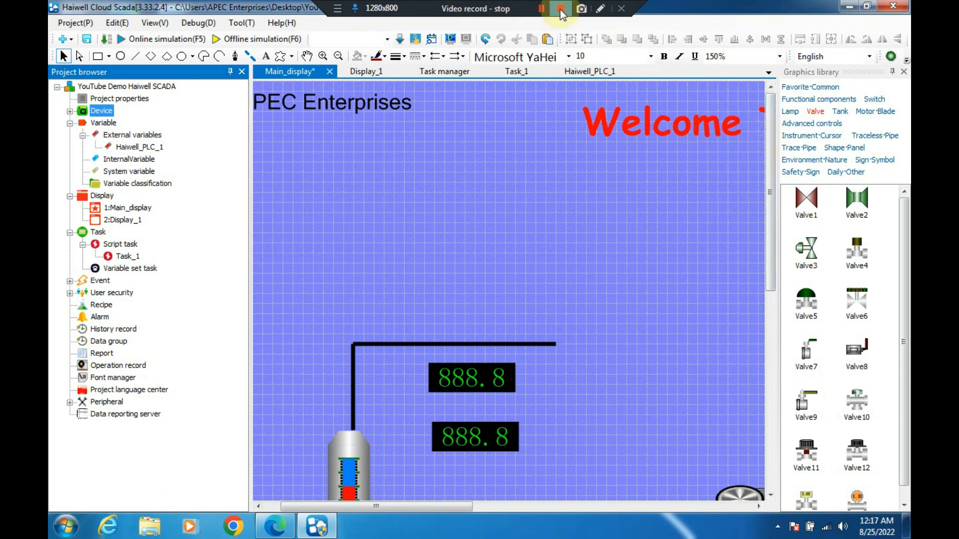